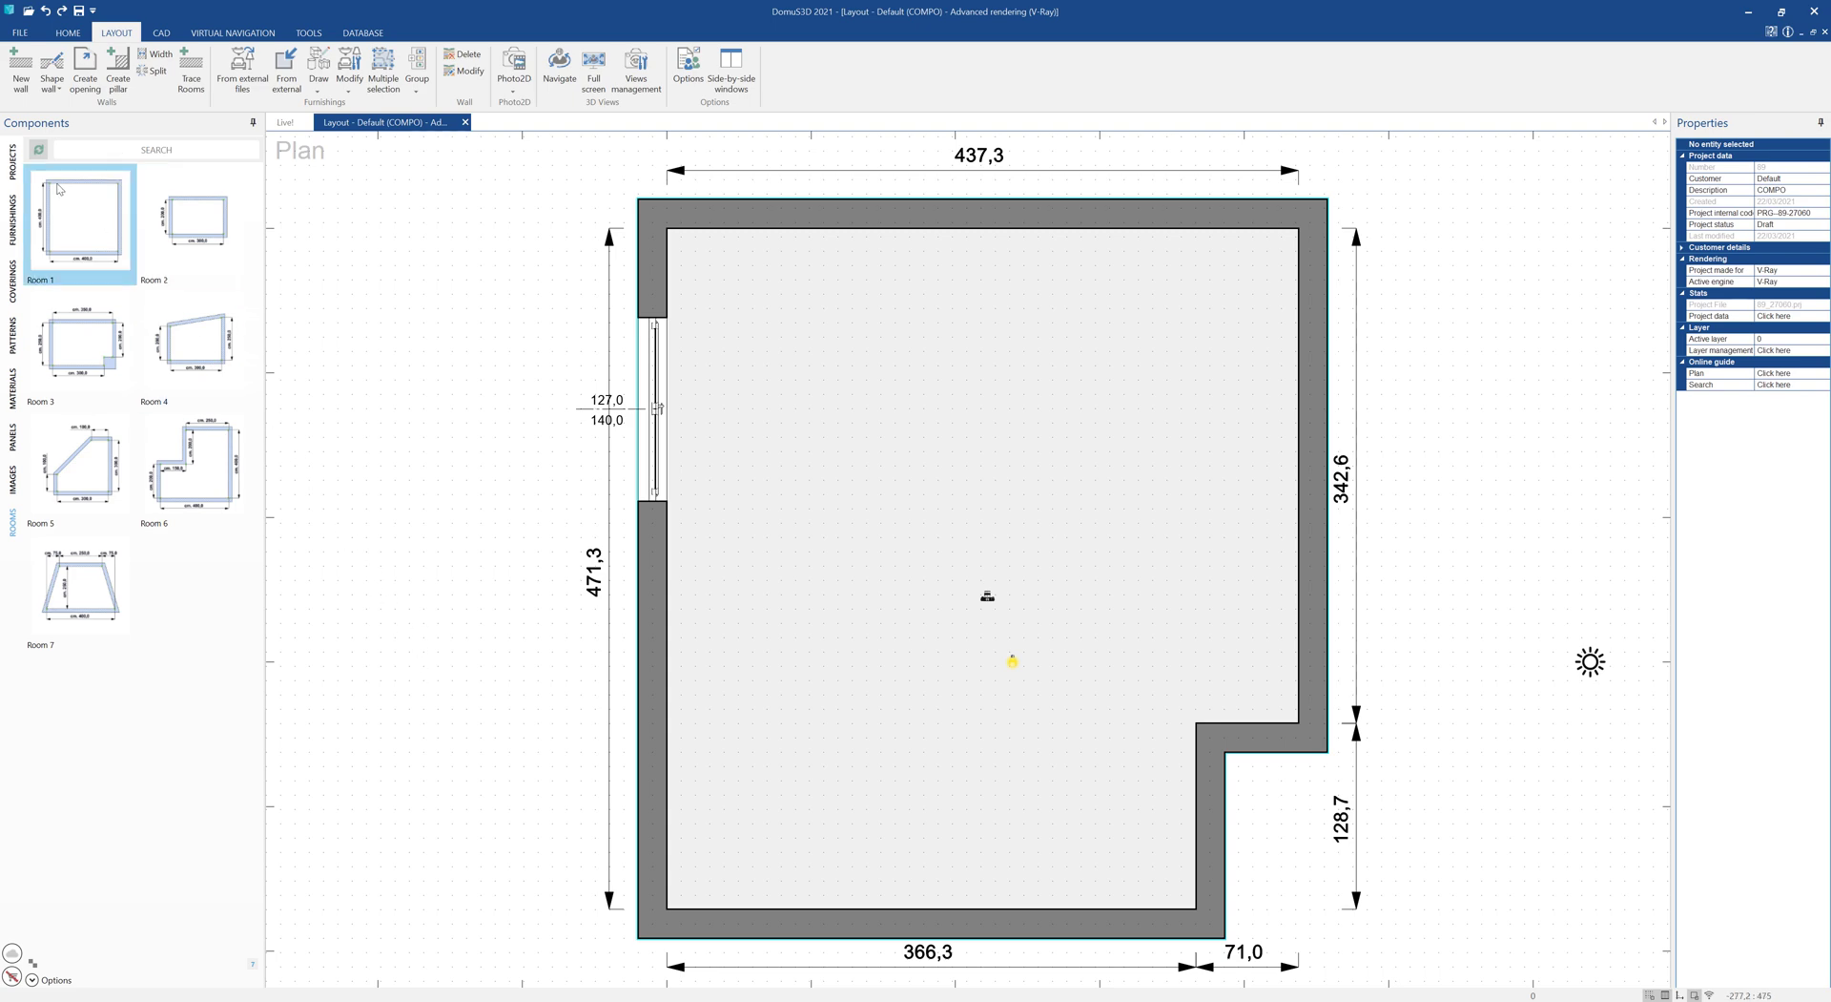
Step: Open the Magic collection of Generic Bath among the modular Vanities And Mirrors furnishings
{"action": "left_click", "coordinate": [12, 217]}
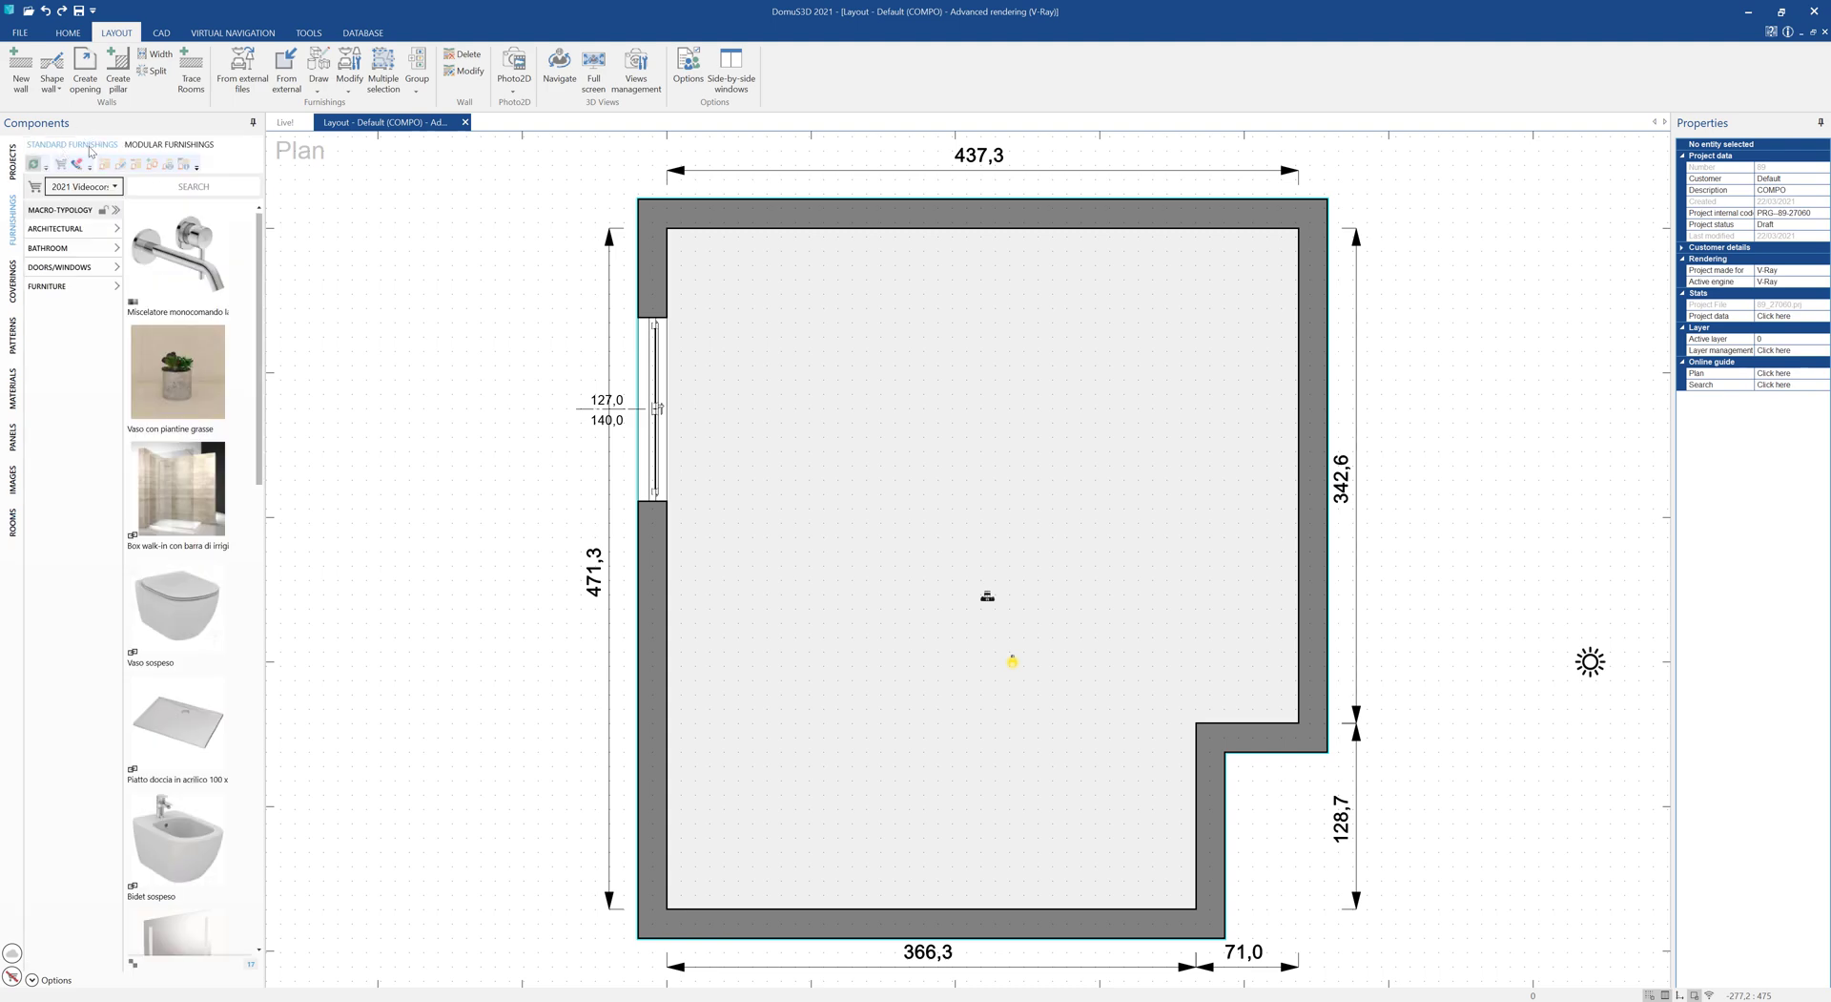
{"action": "left_click", "coordinate": [150, 145]}
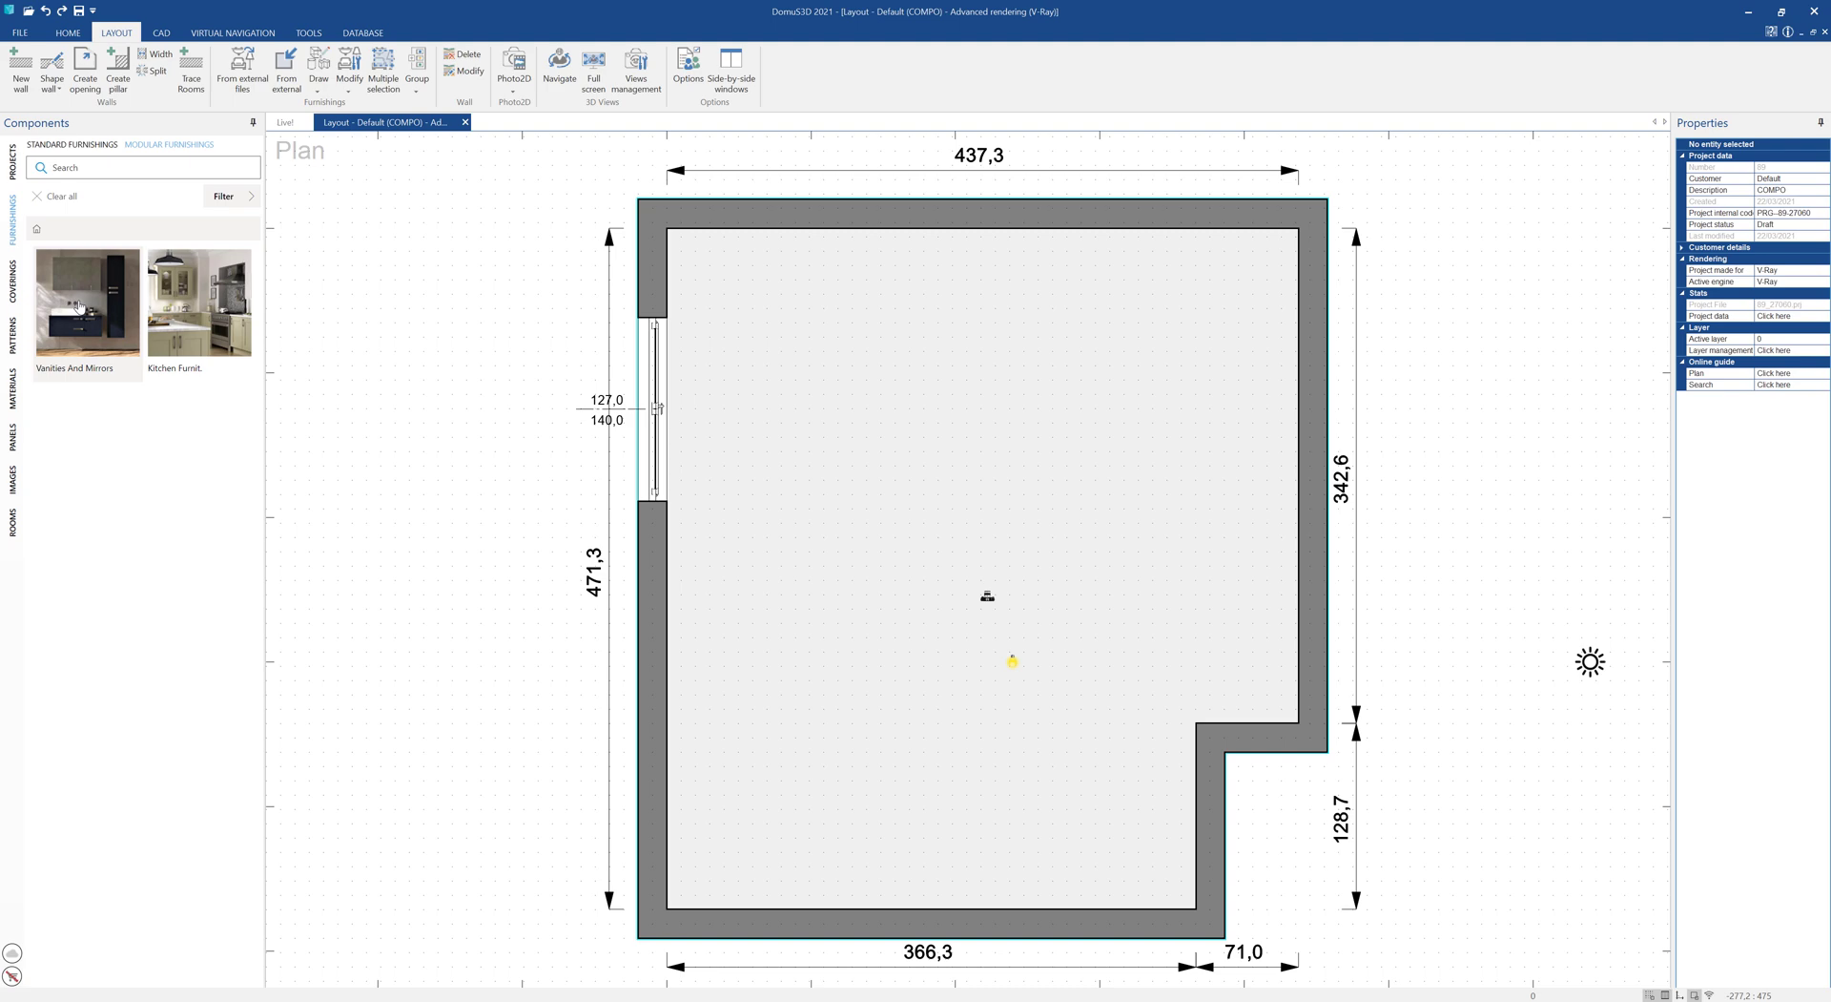
{"action": "left_click", "coordinate": [80, 307]}
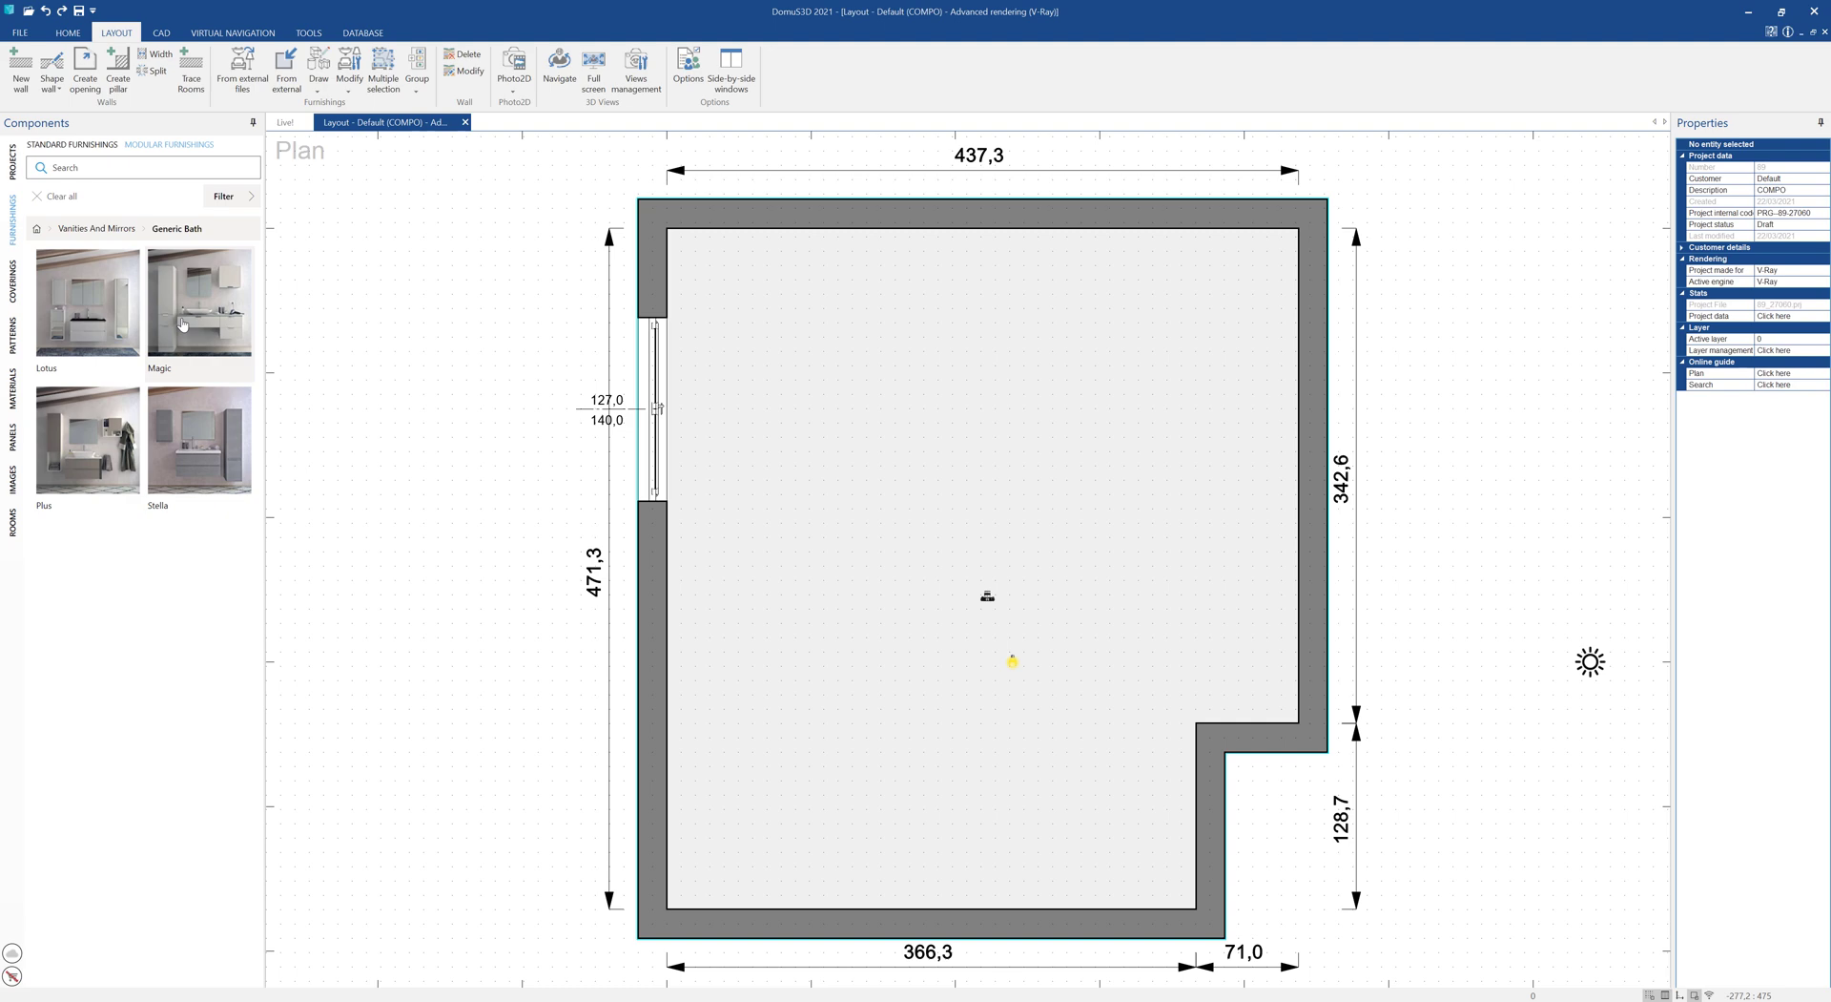
{"action": "left_click", "coordinate": [182, 324]}
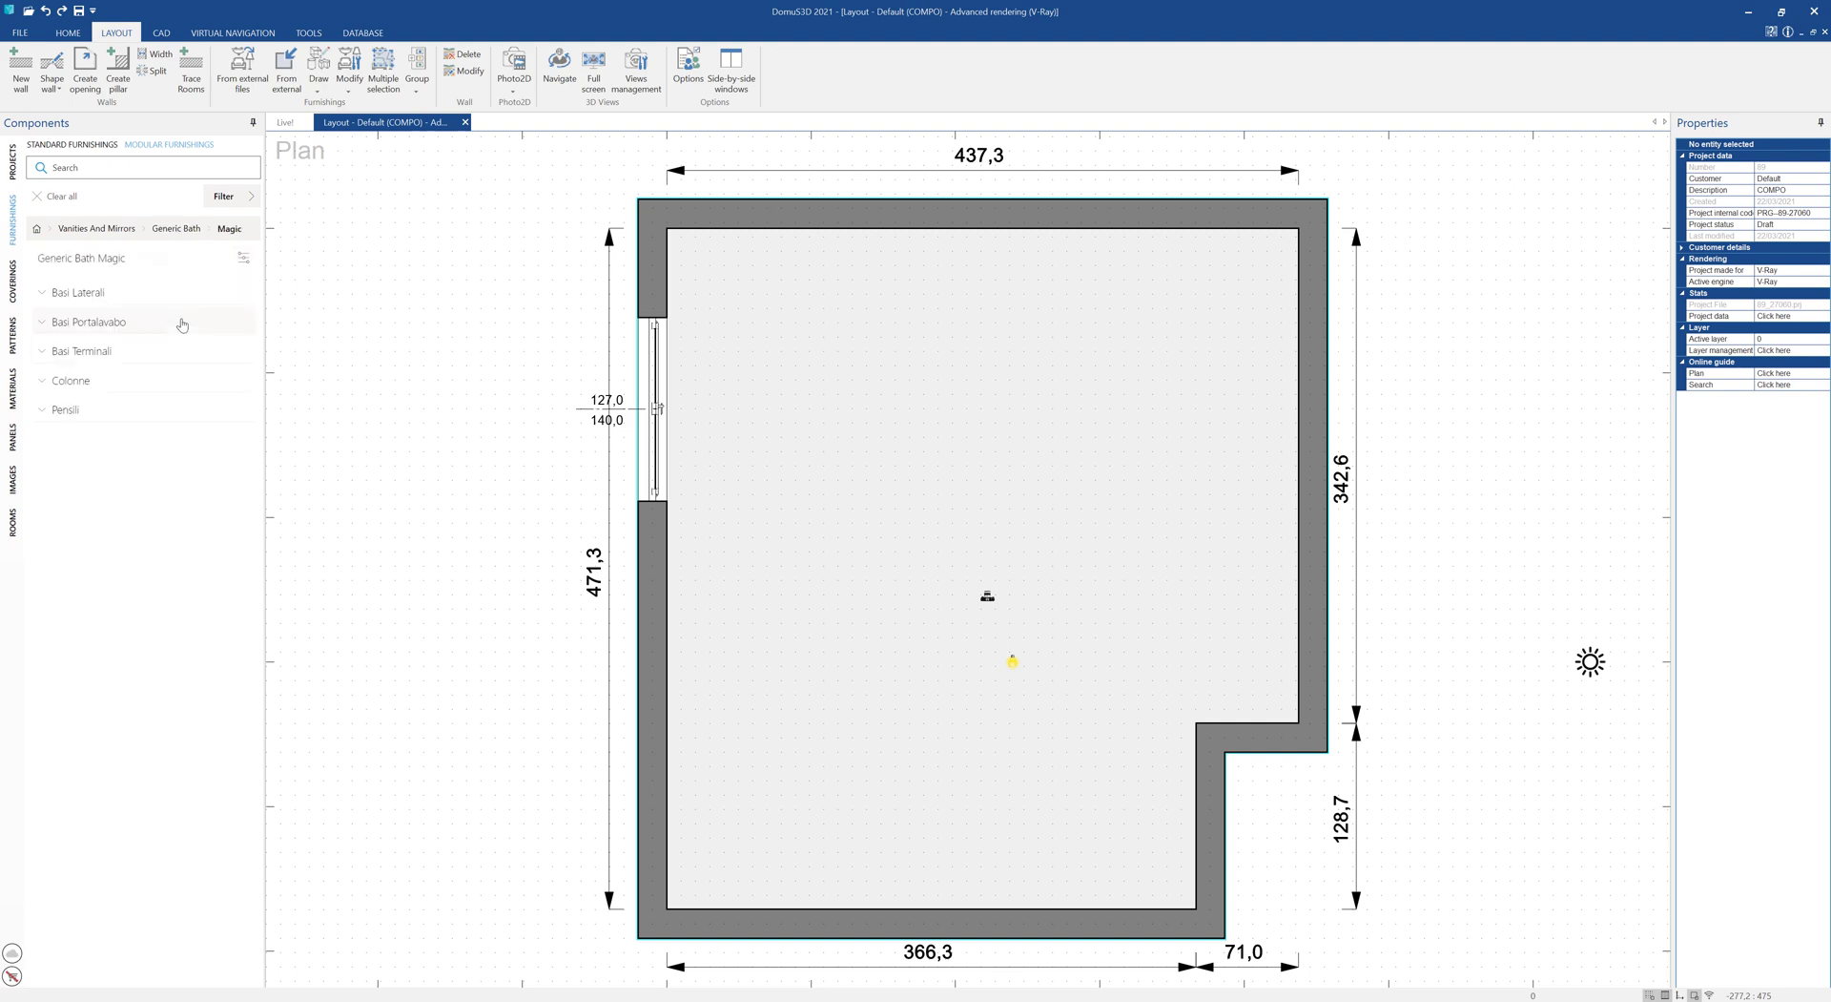
Step: Add the Base portalavabo 2 cassetti L.85 P.50 H.50 and place it against the upper wall of the plan
{"action": "left_click", "coordinate": [92, 323]}
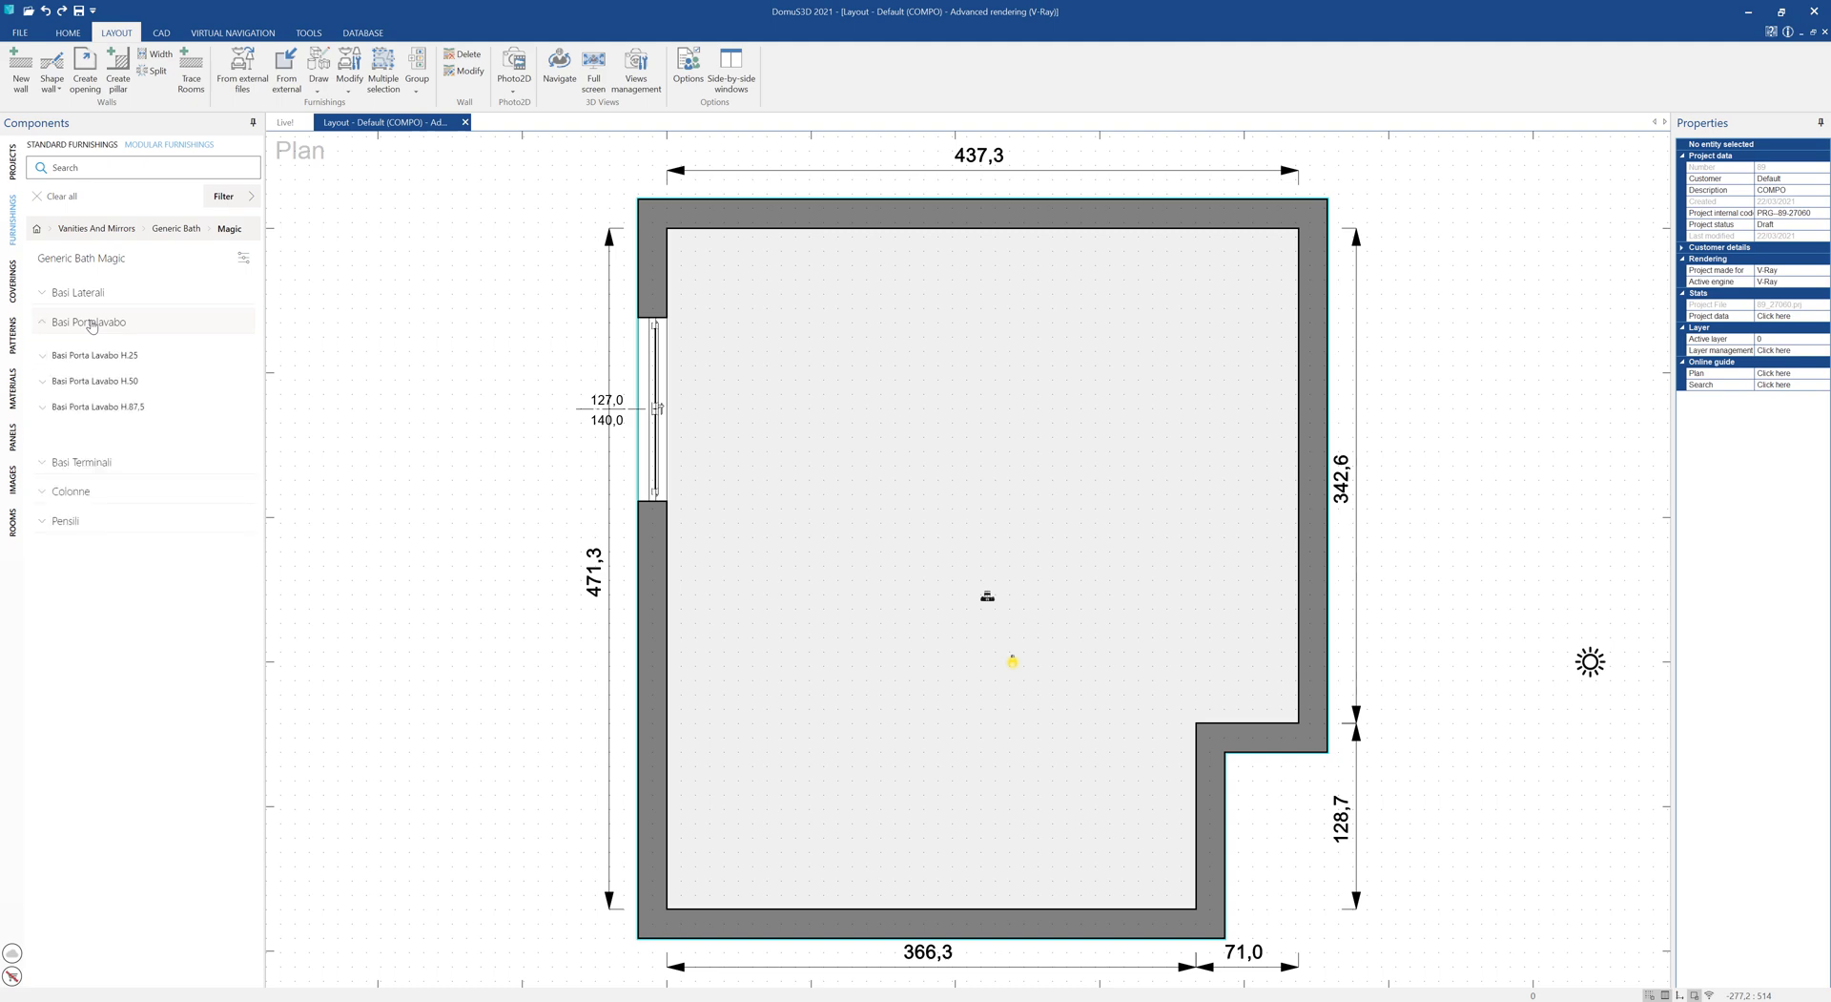
{"action": "left_click", "coordinate": [76, 382]}
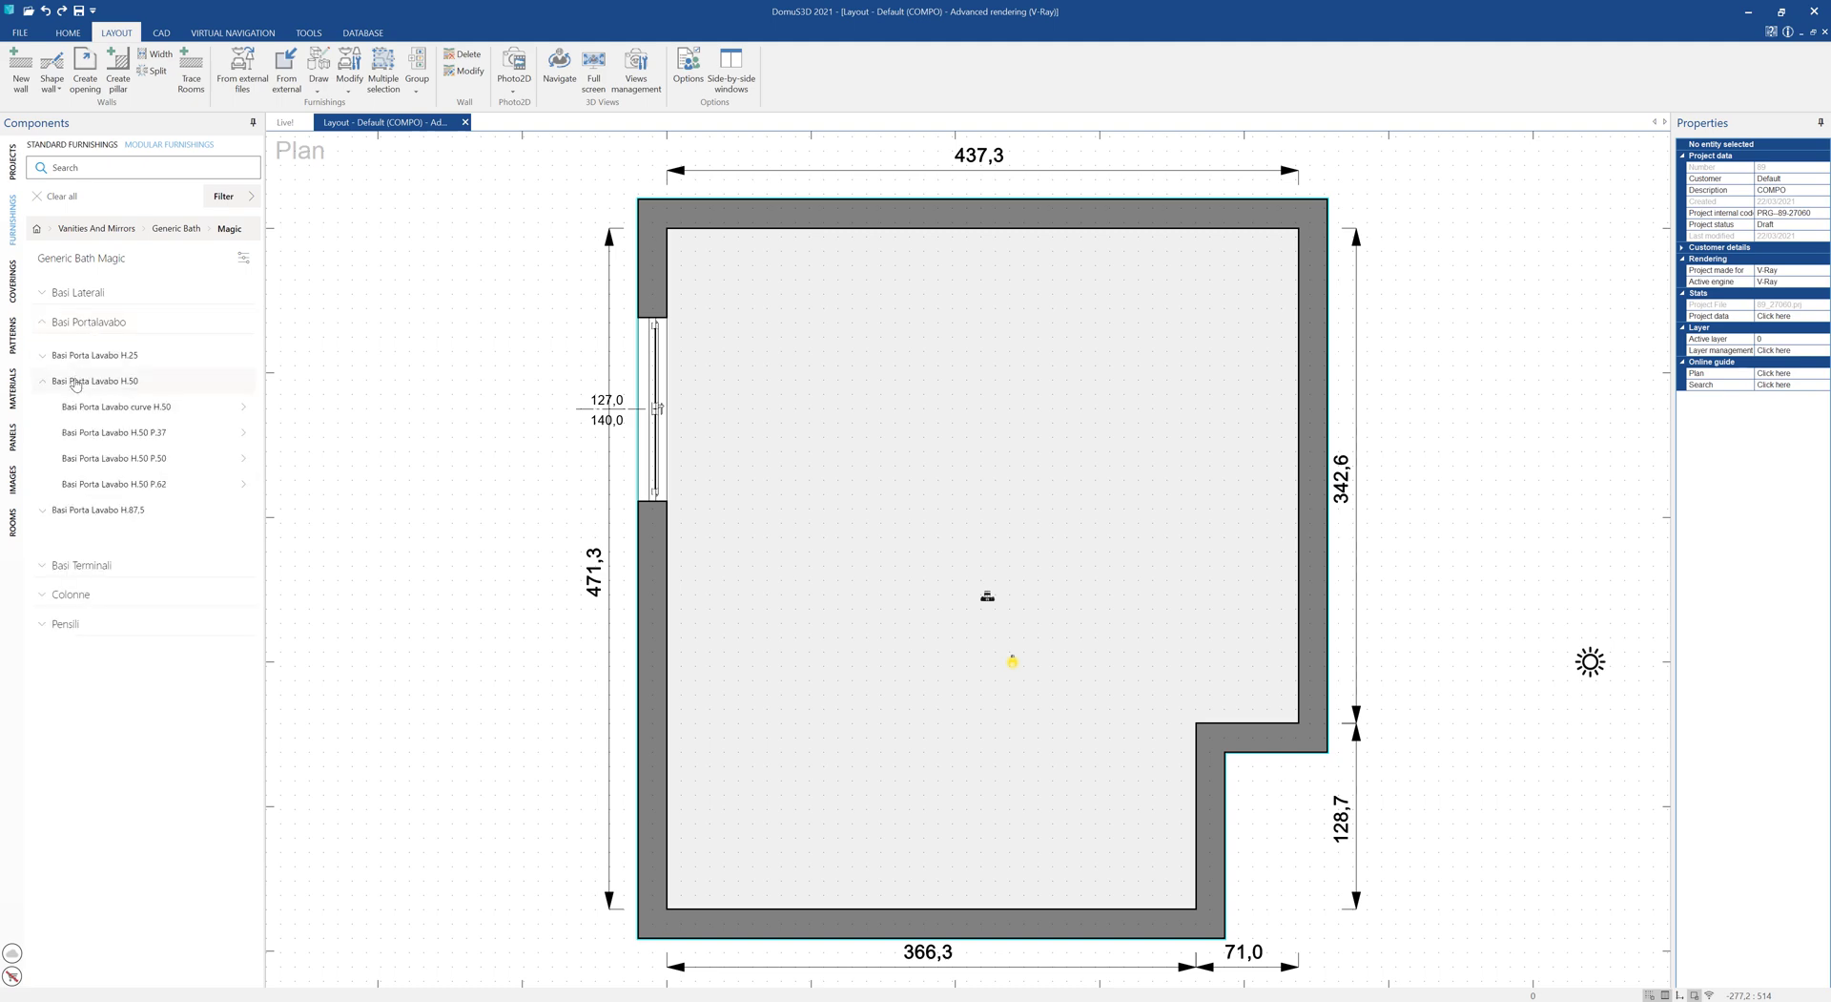
{"action": "left_click", "coordinate": [164, 459]}
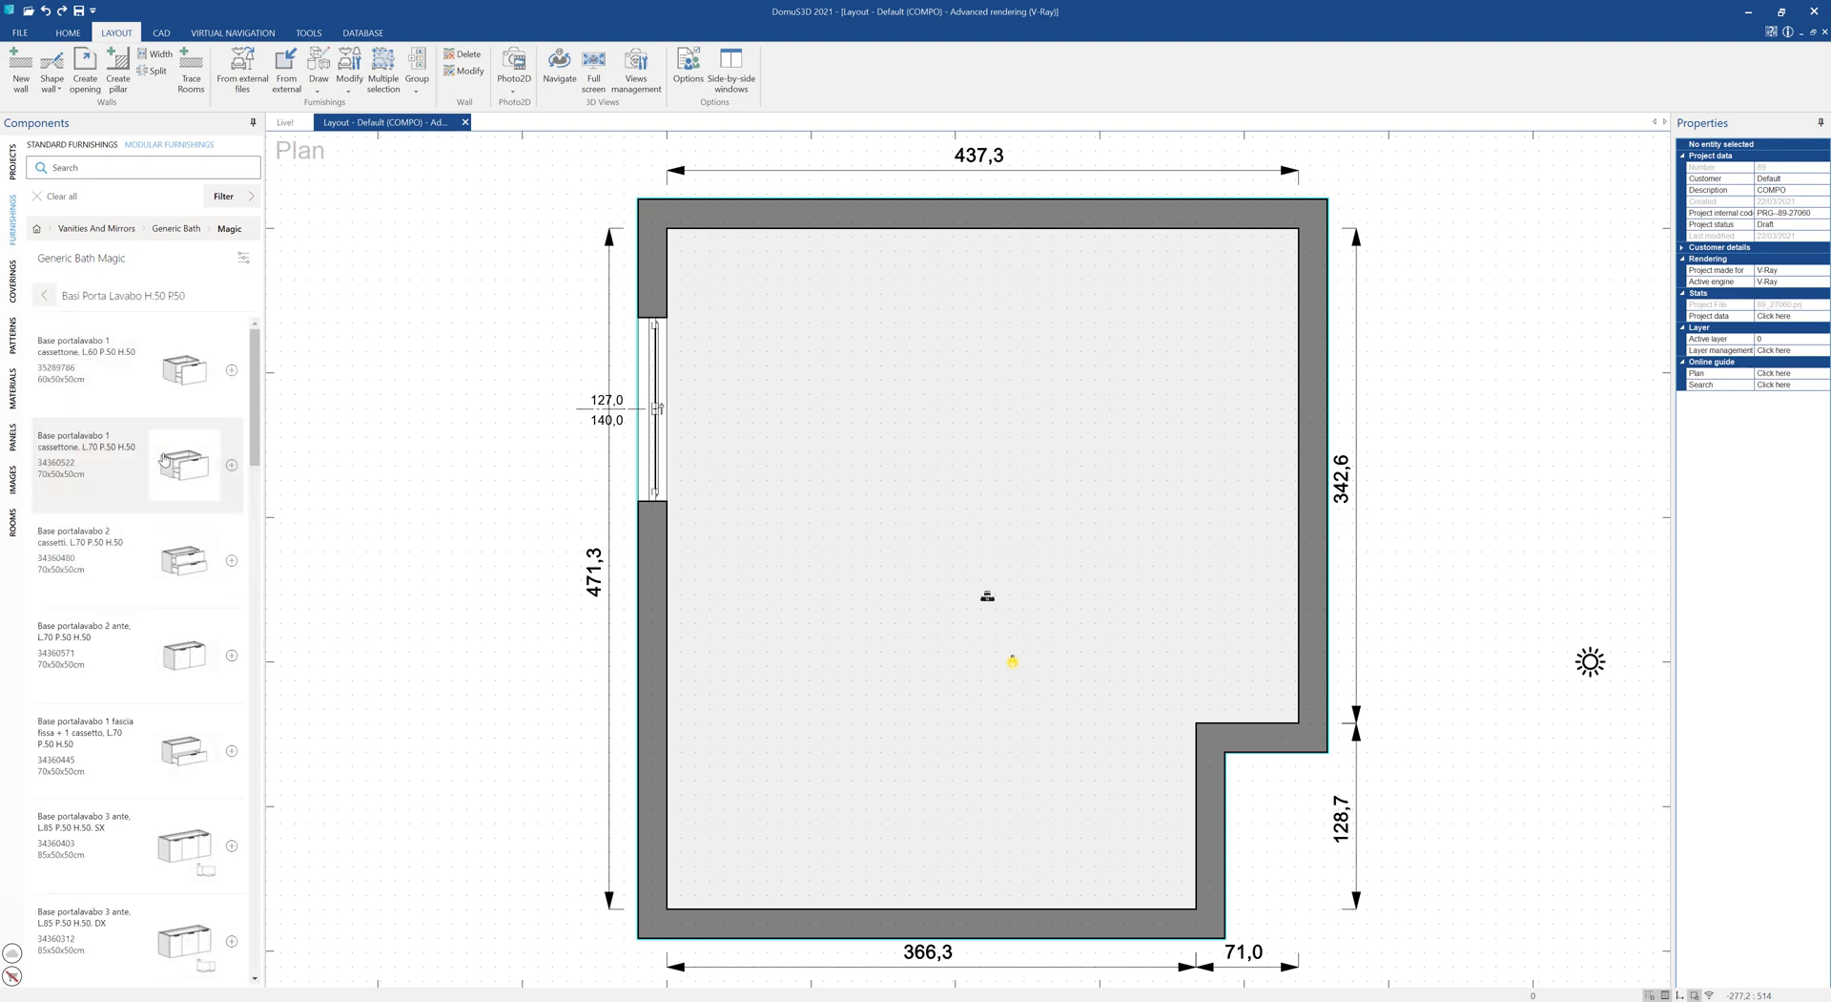
{"action": "scroll", "coordinate": [170, 449], "scroll_direction": "down", "scroll_amount": 3}
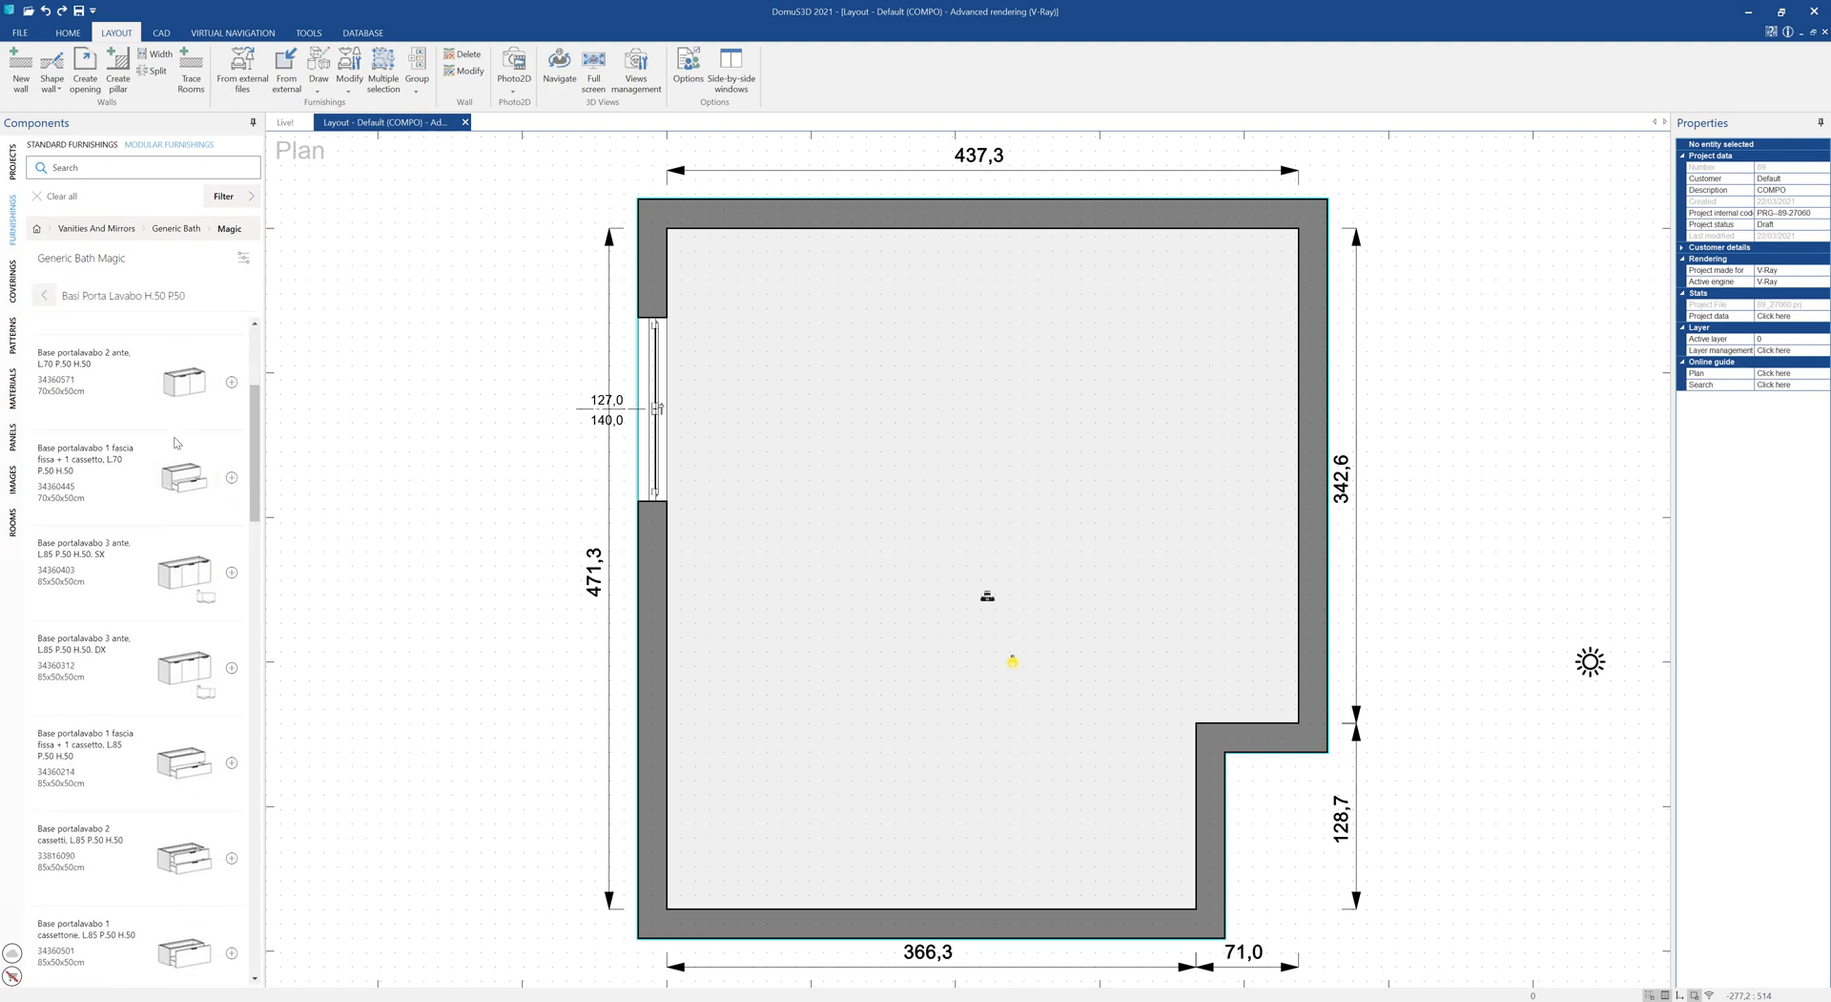
{"action": "scroll", "coordinate": [177, 441], "scroll_direction": "down", "scroll_amount": 3}
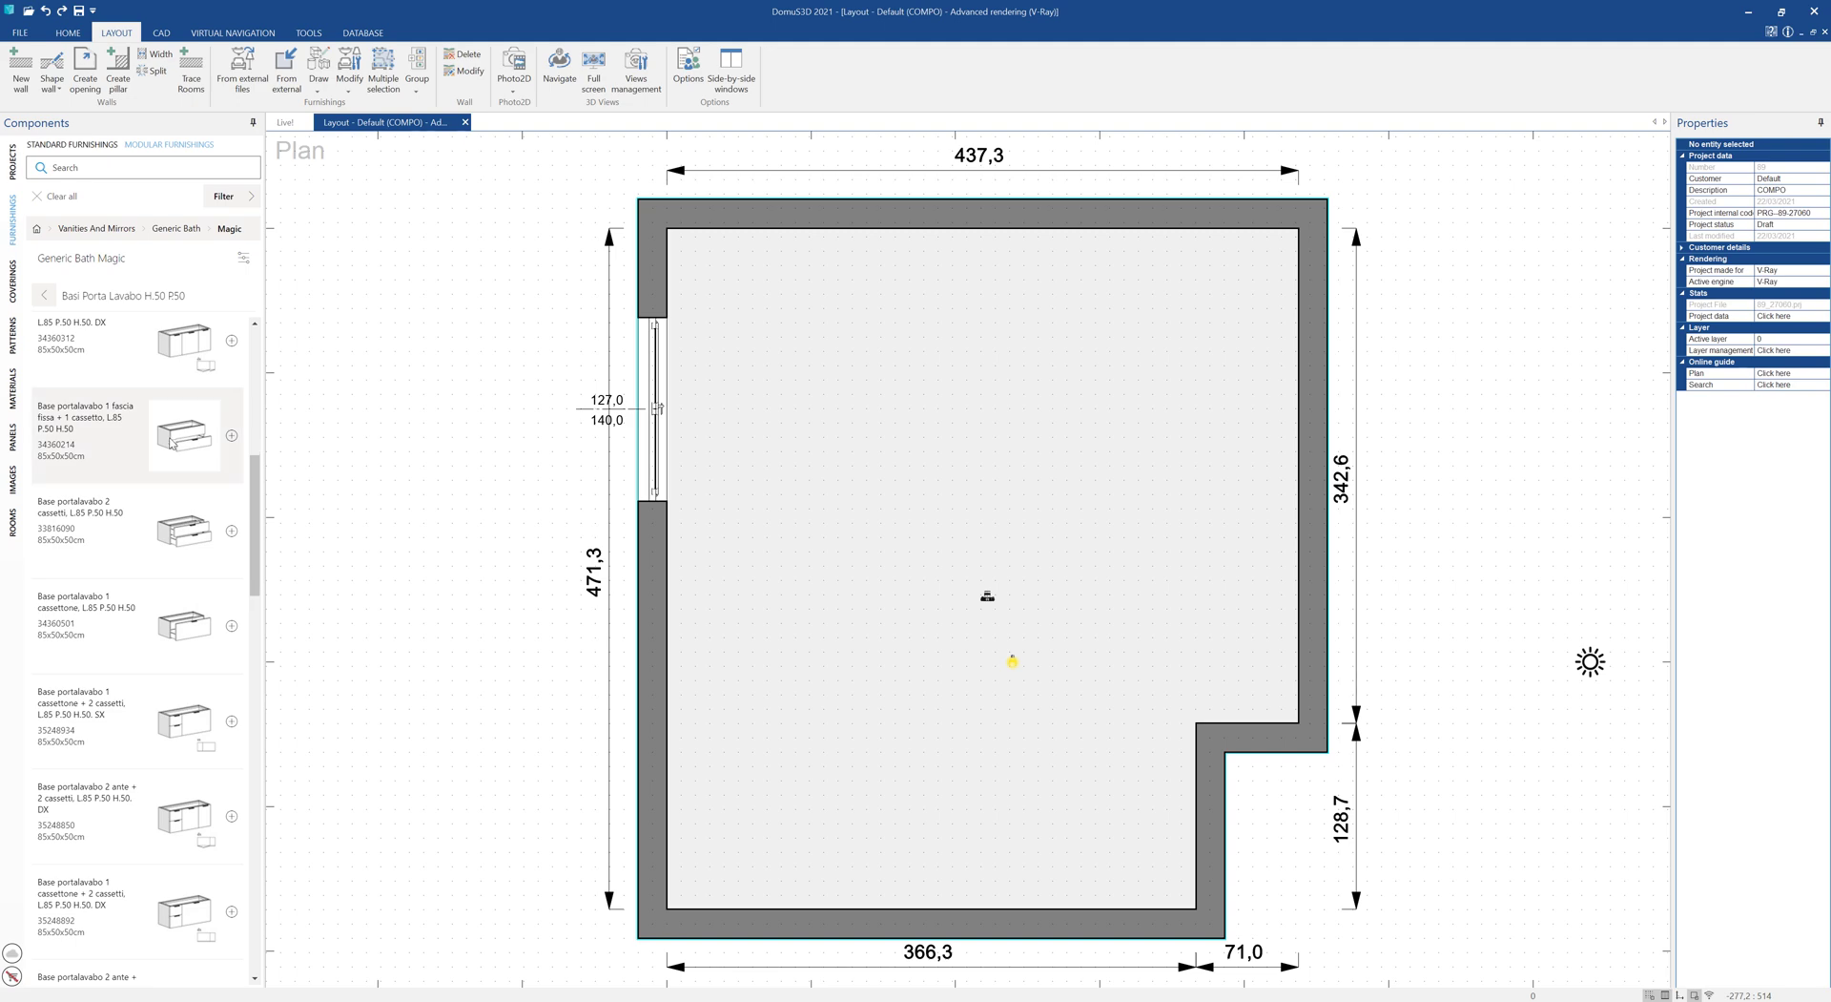
{"action": "left_click", "coordinate": [232, 534]}
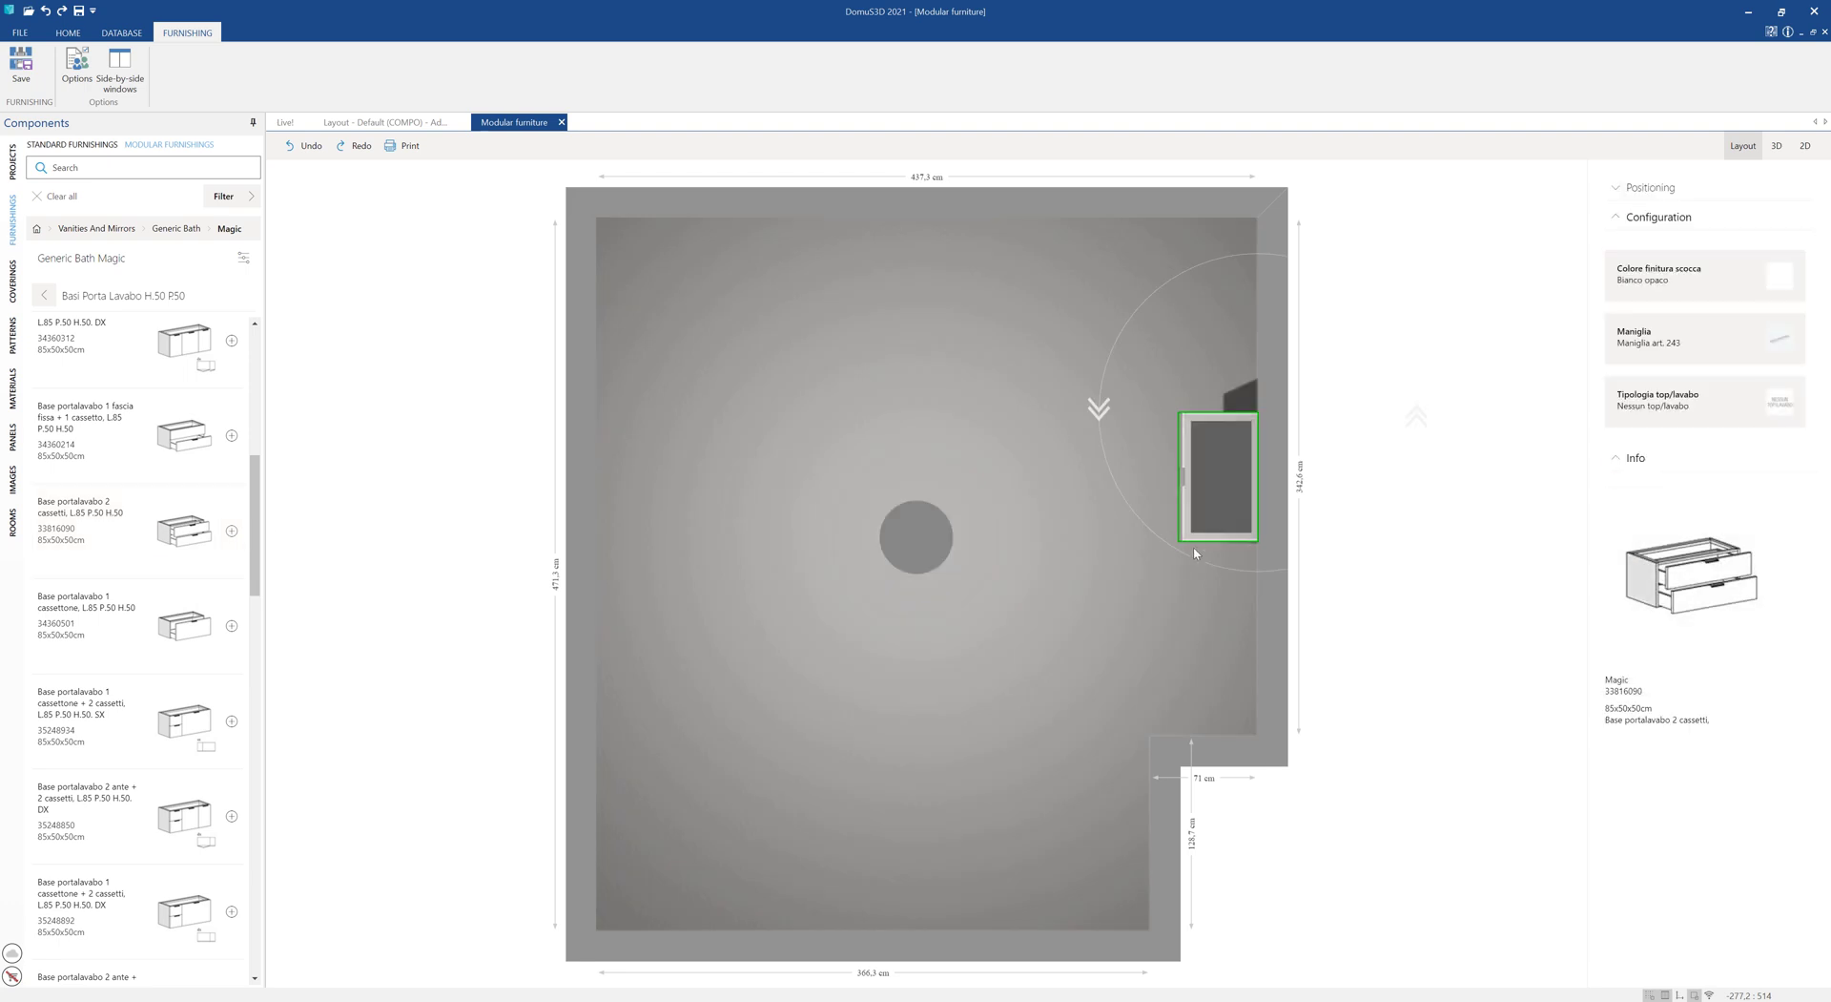
{"action": "left_click_drag", "start_coordinate": [1218, 462], "coordinate": [862, 231]}
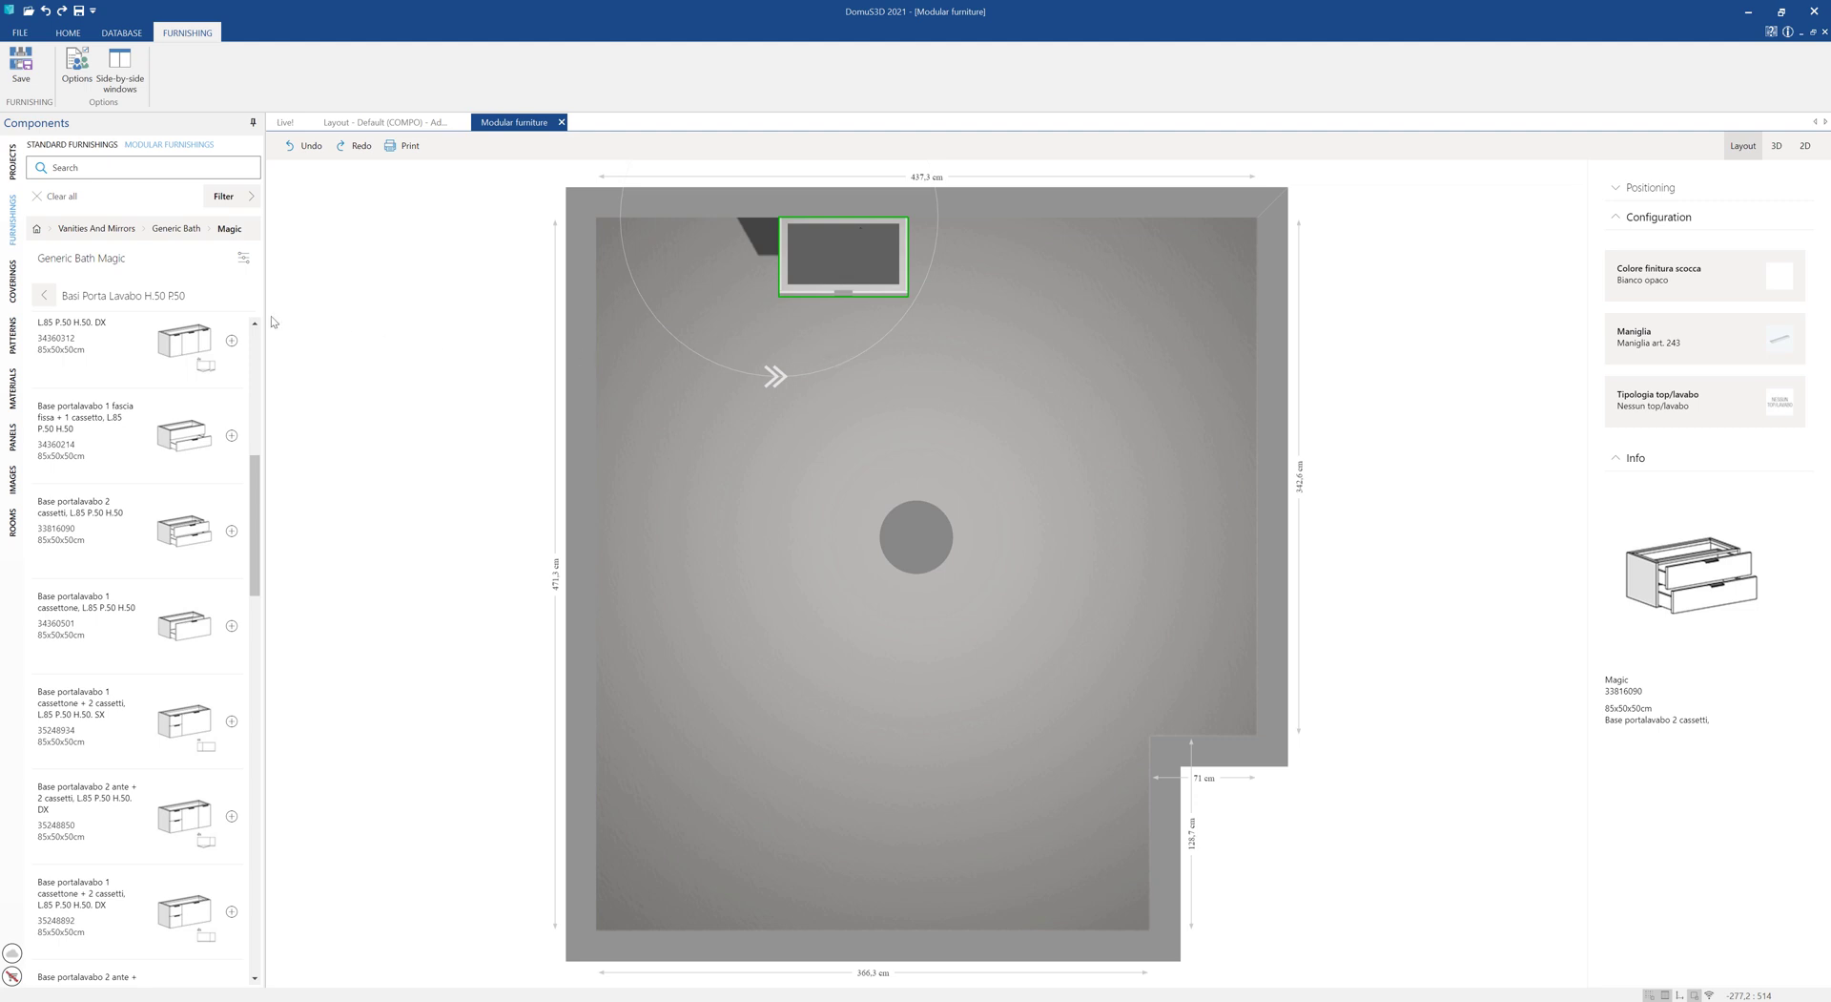
Step: Add the Base laterale 1 anta L.50 P.50 H.50 SX beside the washbasin base
{"action": "left_click", "coordinate": [43, 296]}
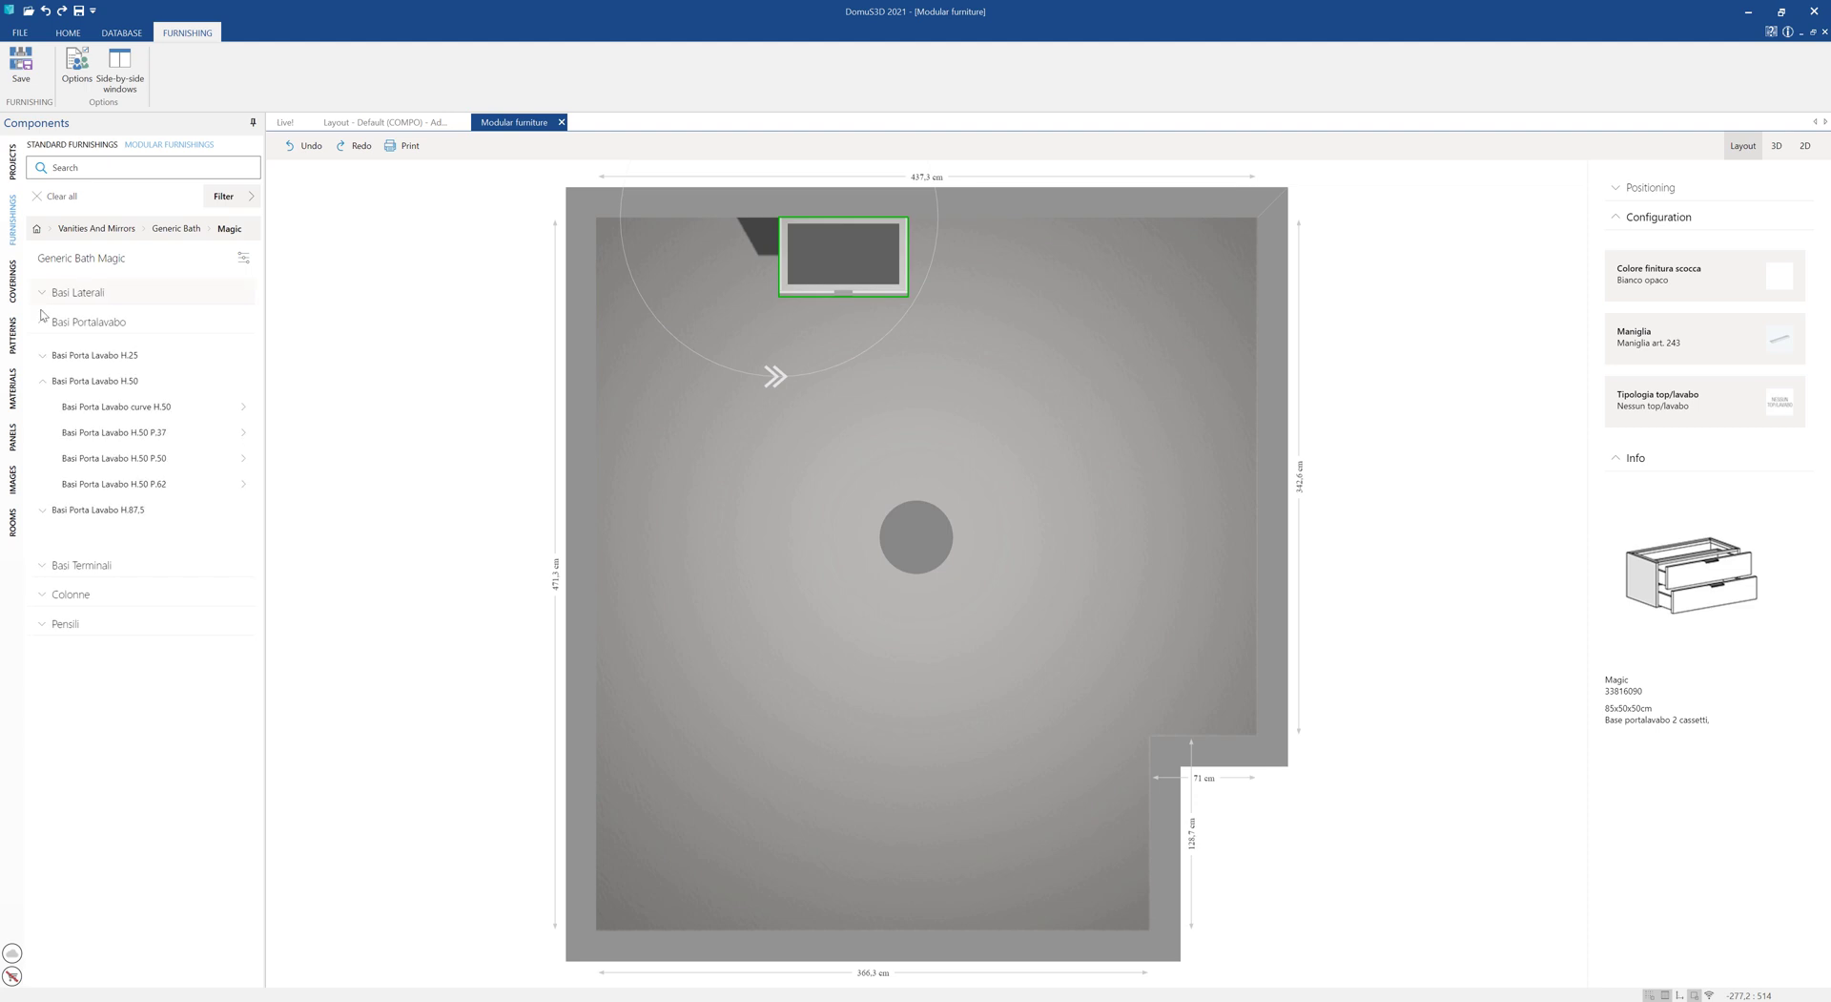
{"action": "left_click", "coordinate": [42, 321]}
{"action": "left_click", "coordinate": [42, 296]}
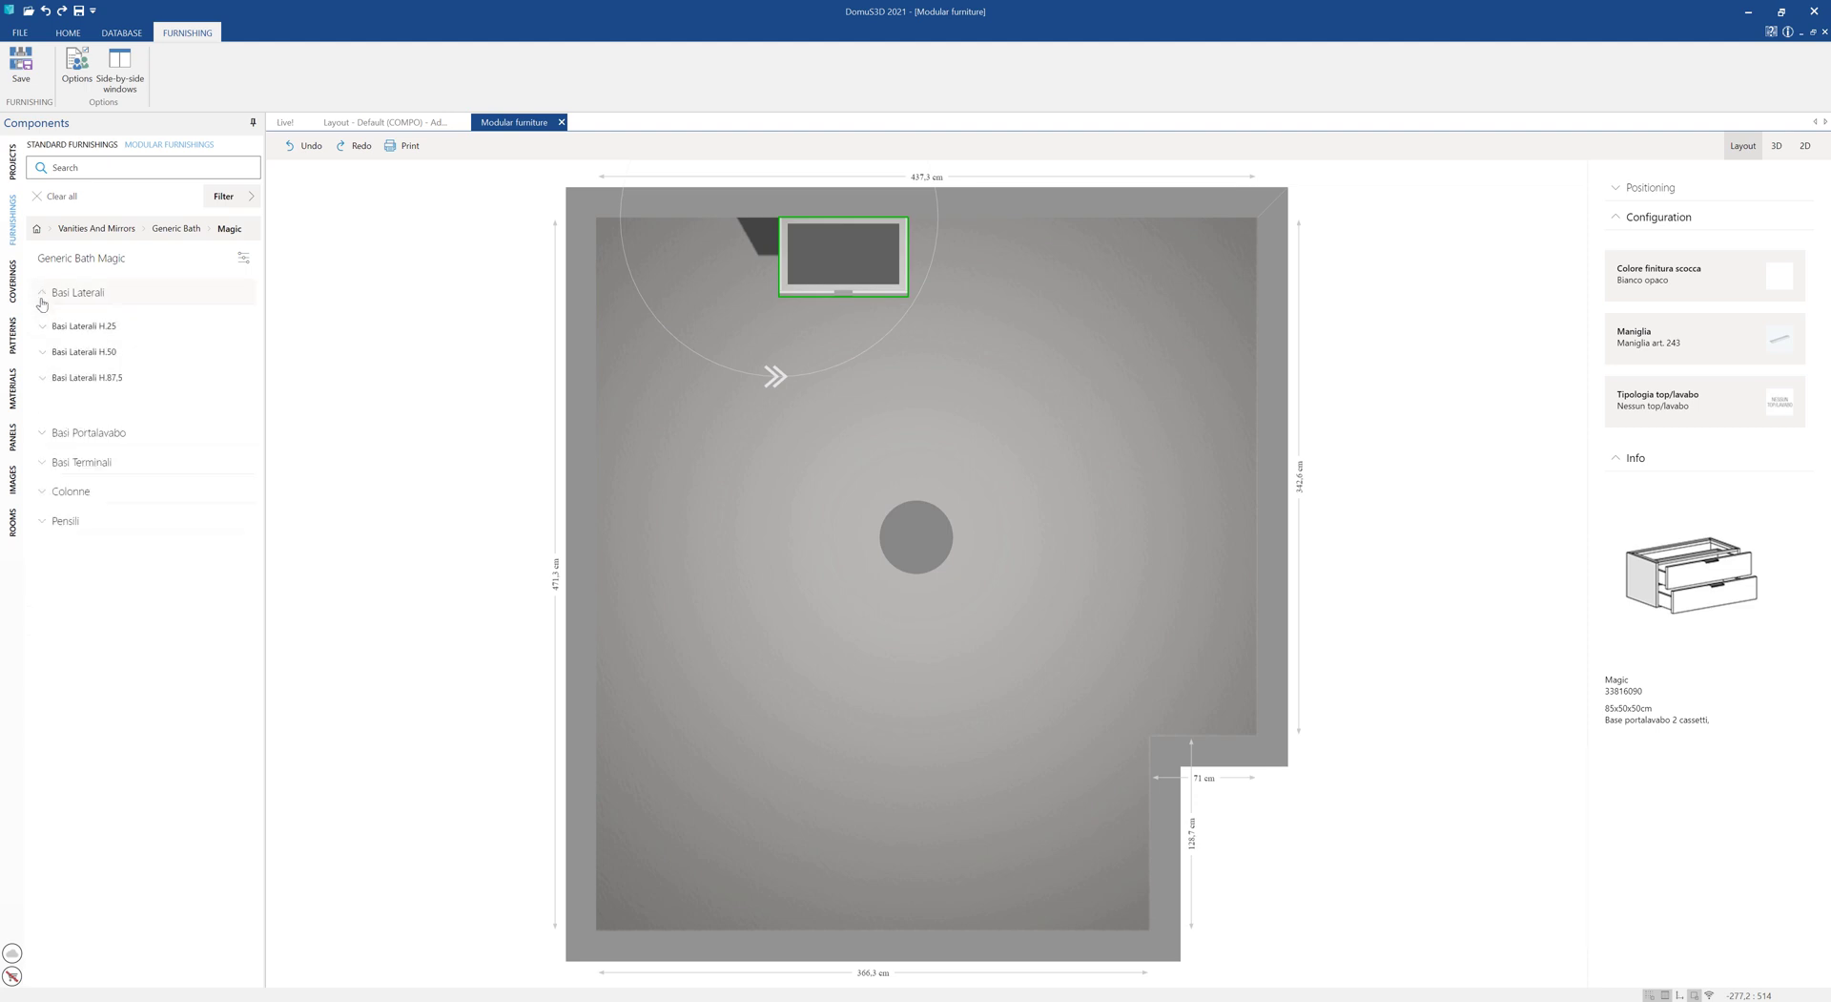
{"action": "left_click", "coordinate": [83, 352]}
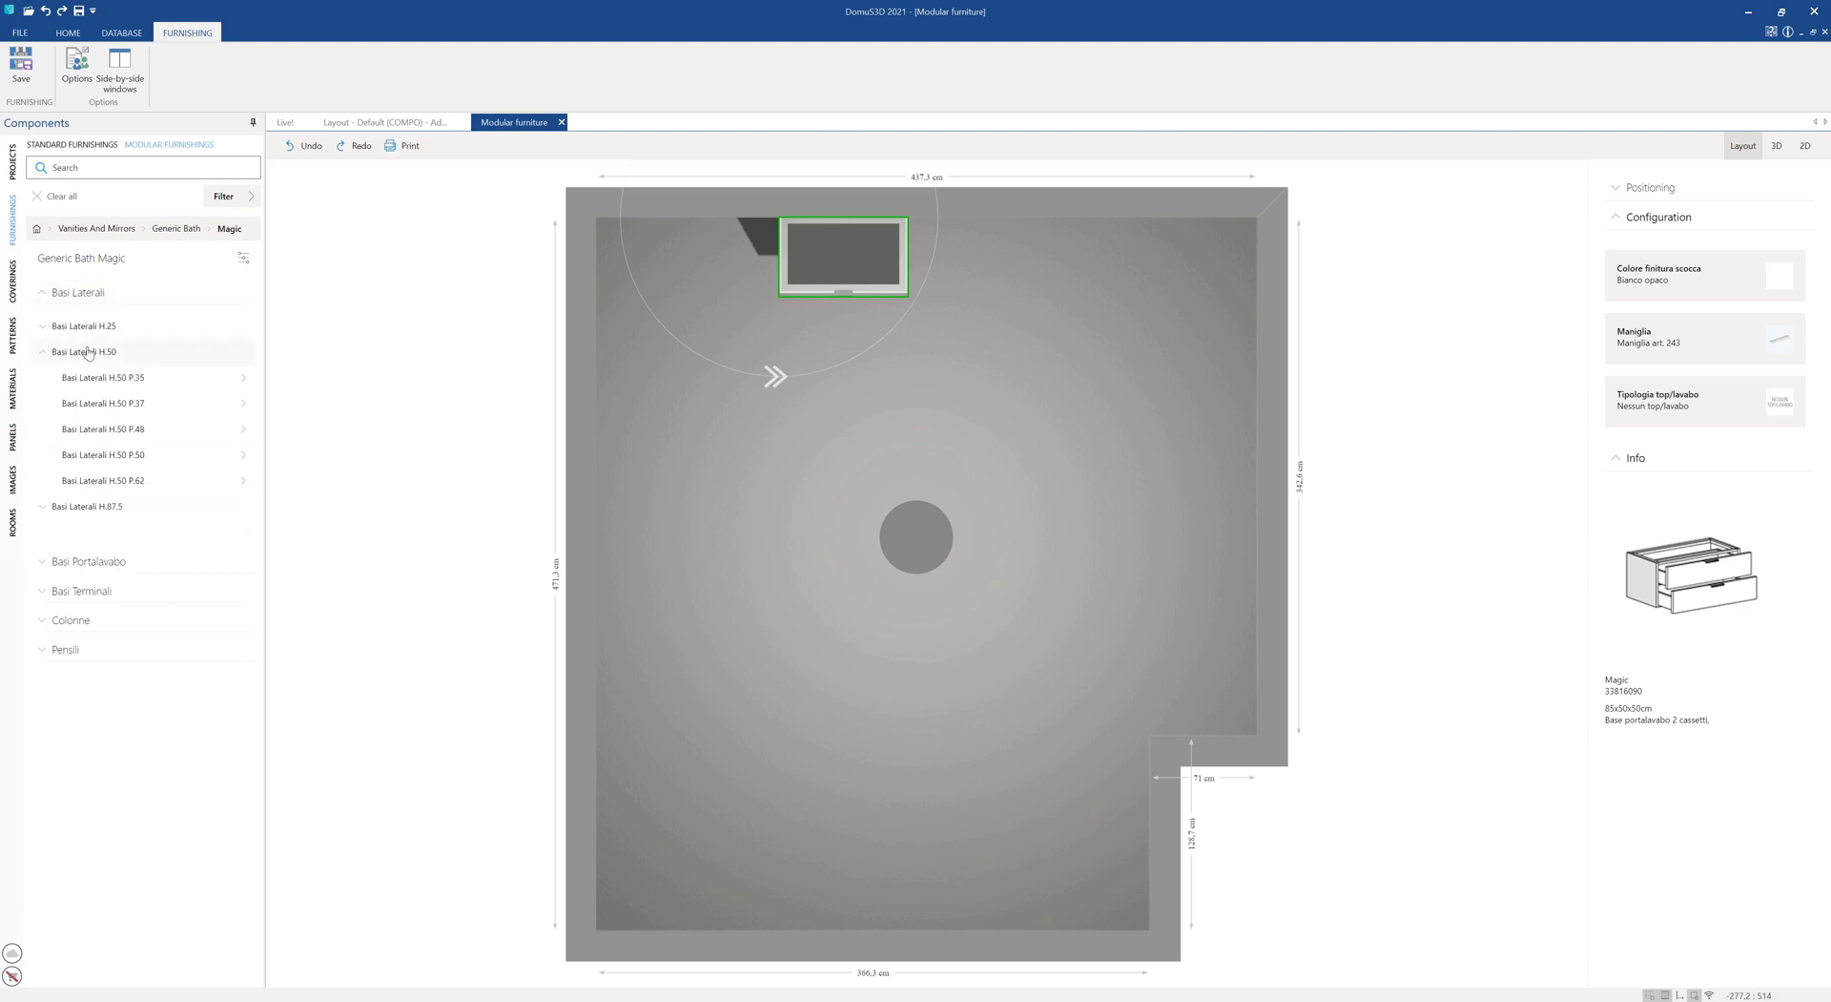
{"action": "left_click", "coordinate": [201, 454]}
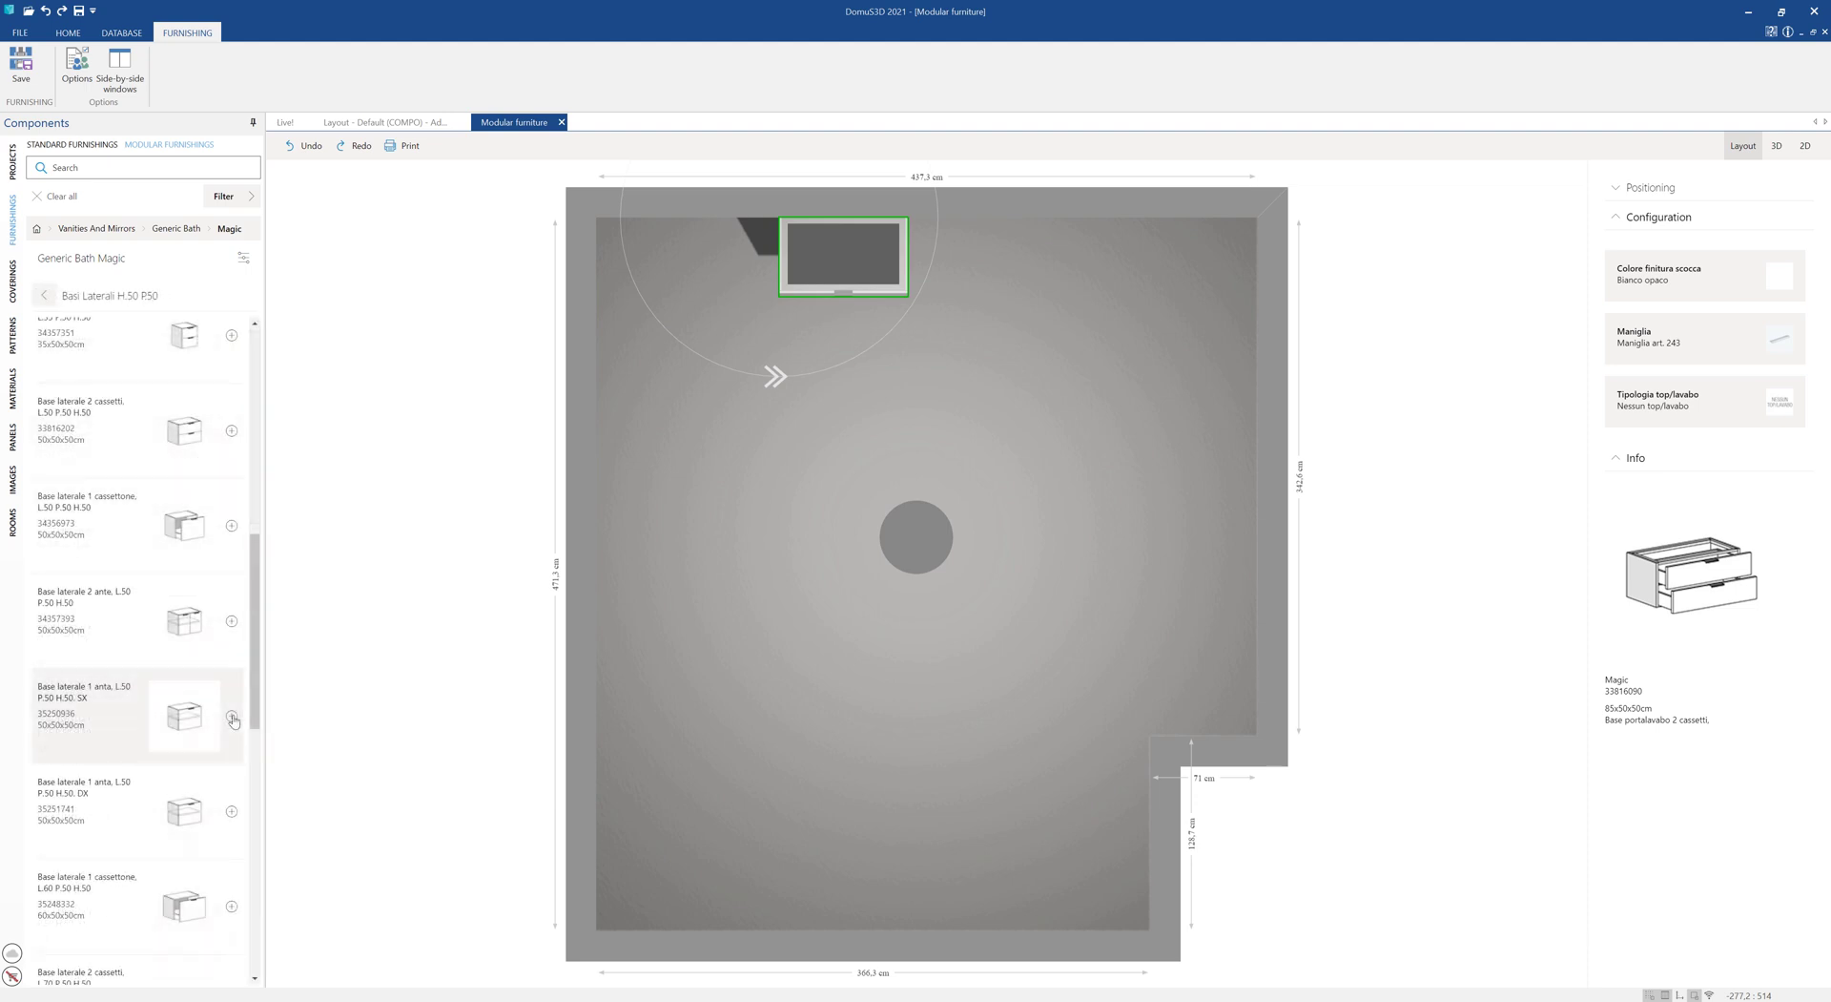
{"action": "left_click", "coordinate": [232, 718]}
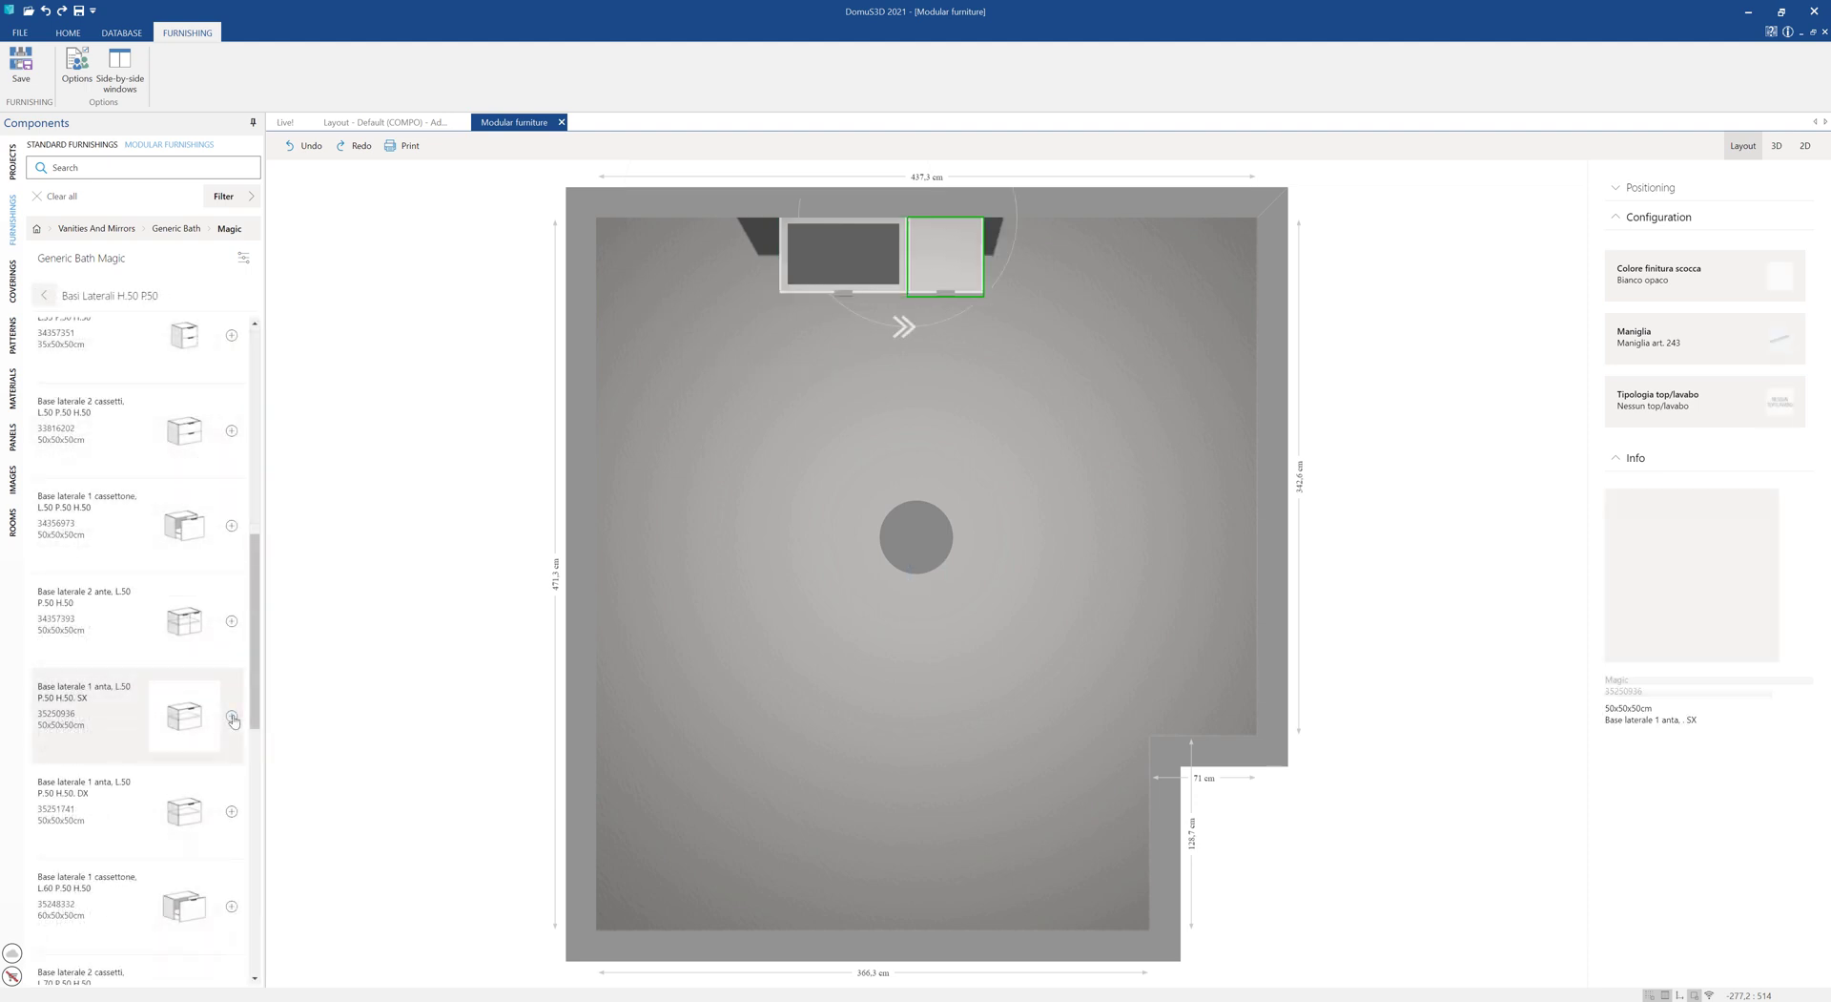
Step: Add the Colonna 2 ante L.25 P.20.8 H.162.5 SX and move it along the upper wall to the left of the washbasin base
{"action": "left_click", "coordinate": [44, 298]}
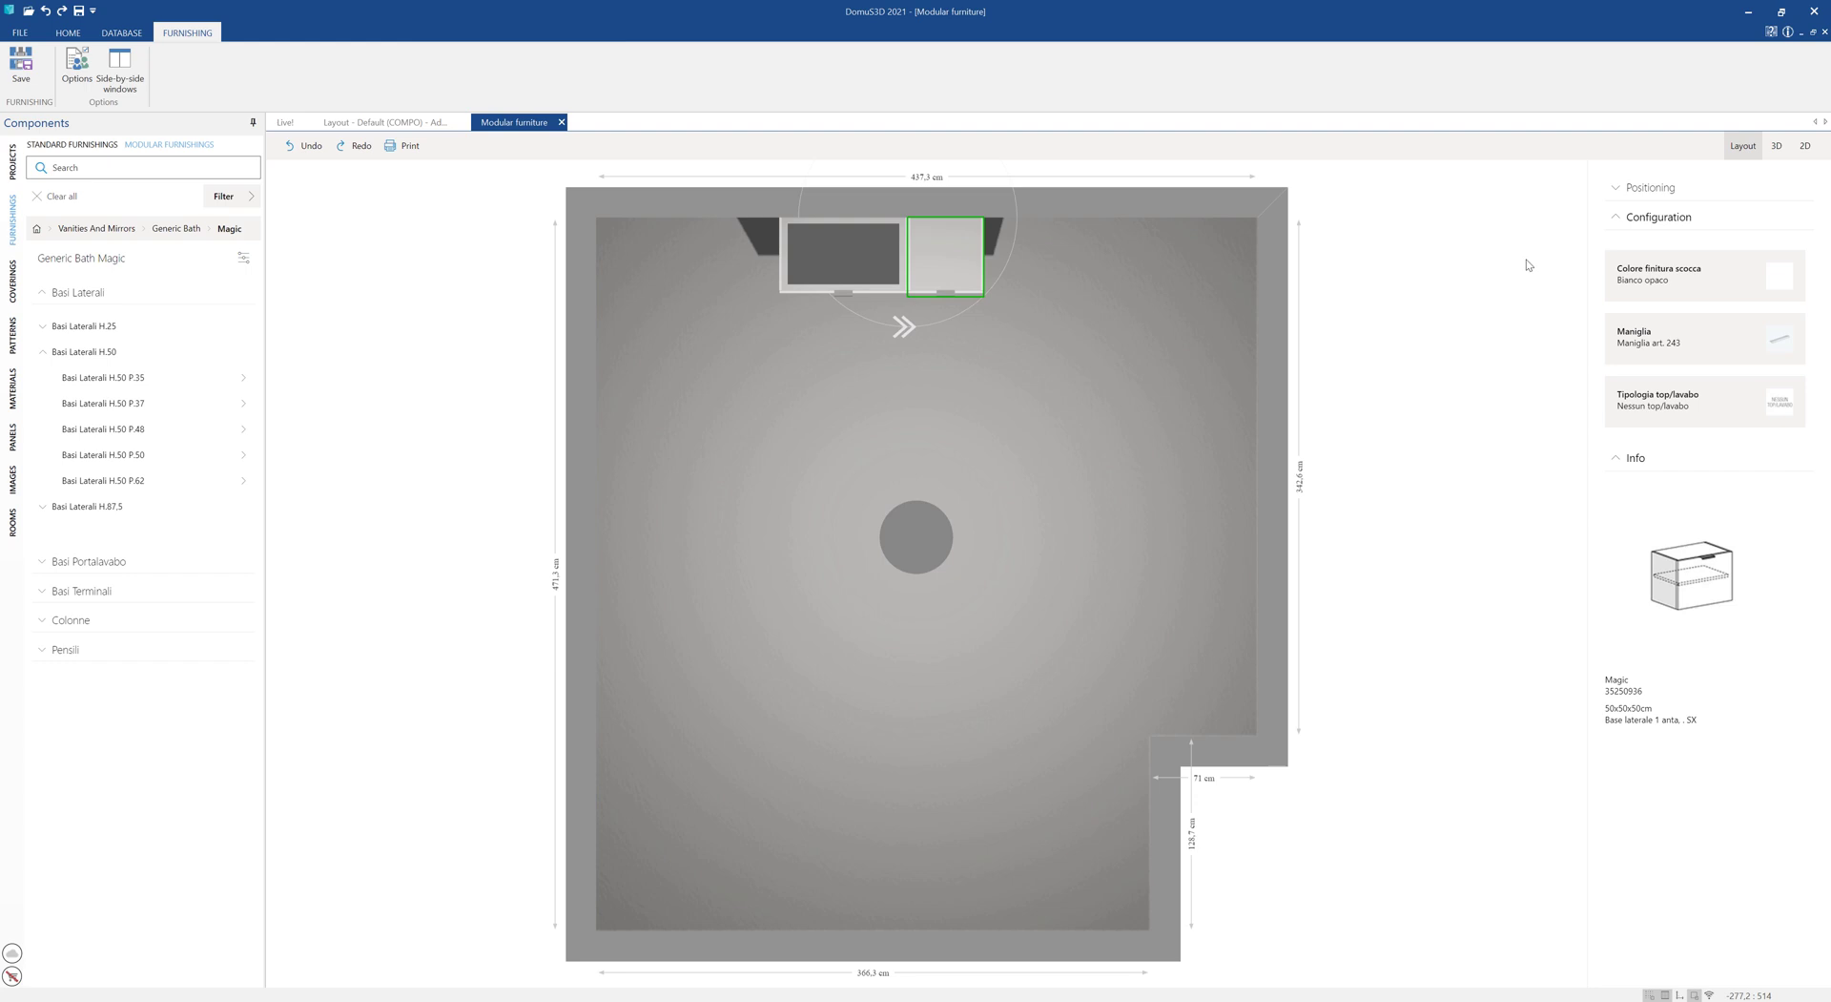
{"action": "left_click", "coordinate": [1778, 146]}
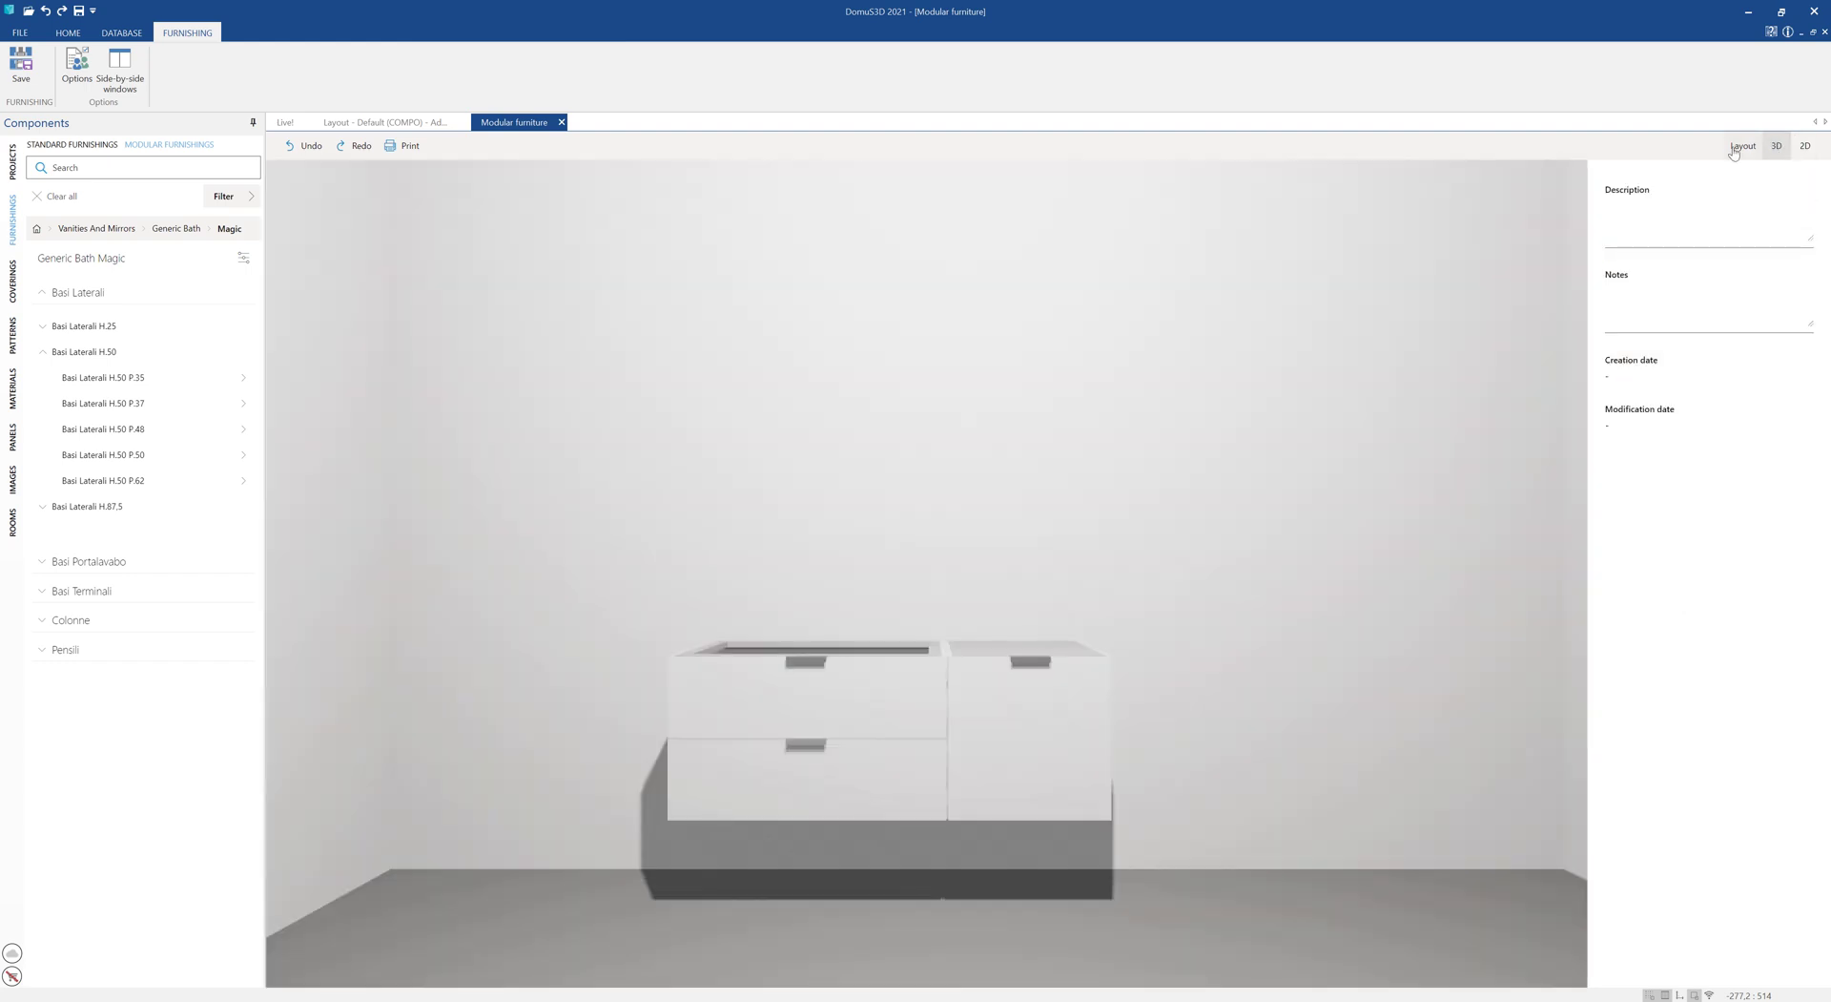
{"action": "left_click", "coordinate": [1742, 146]}
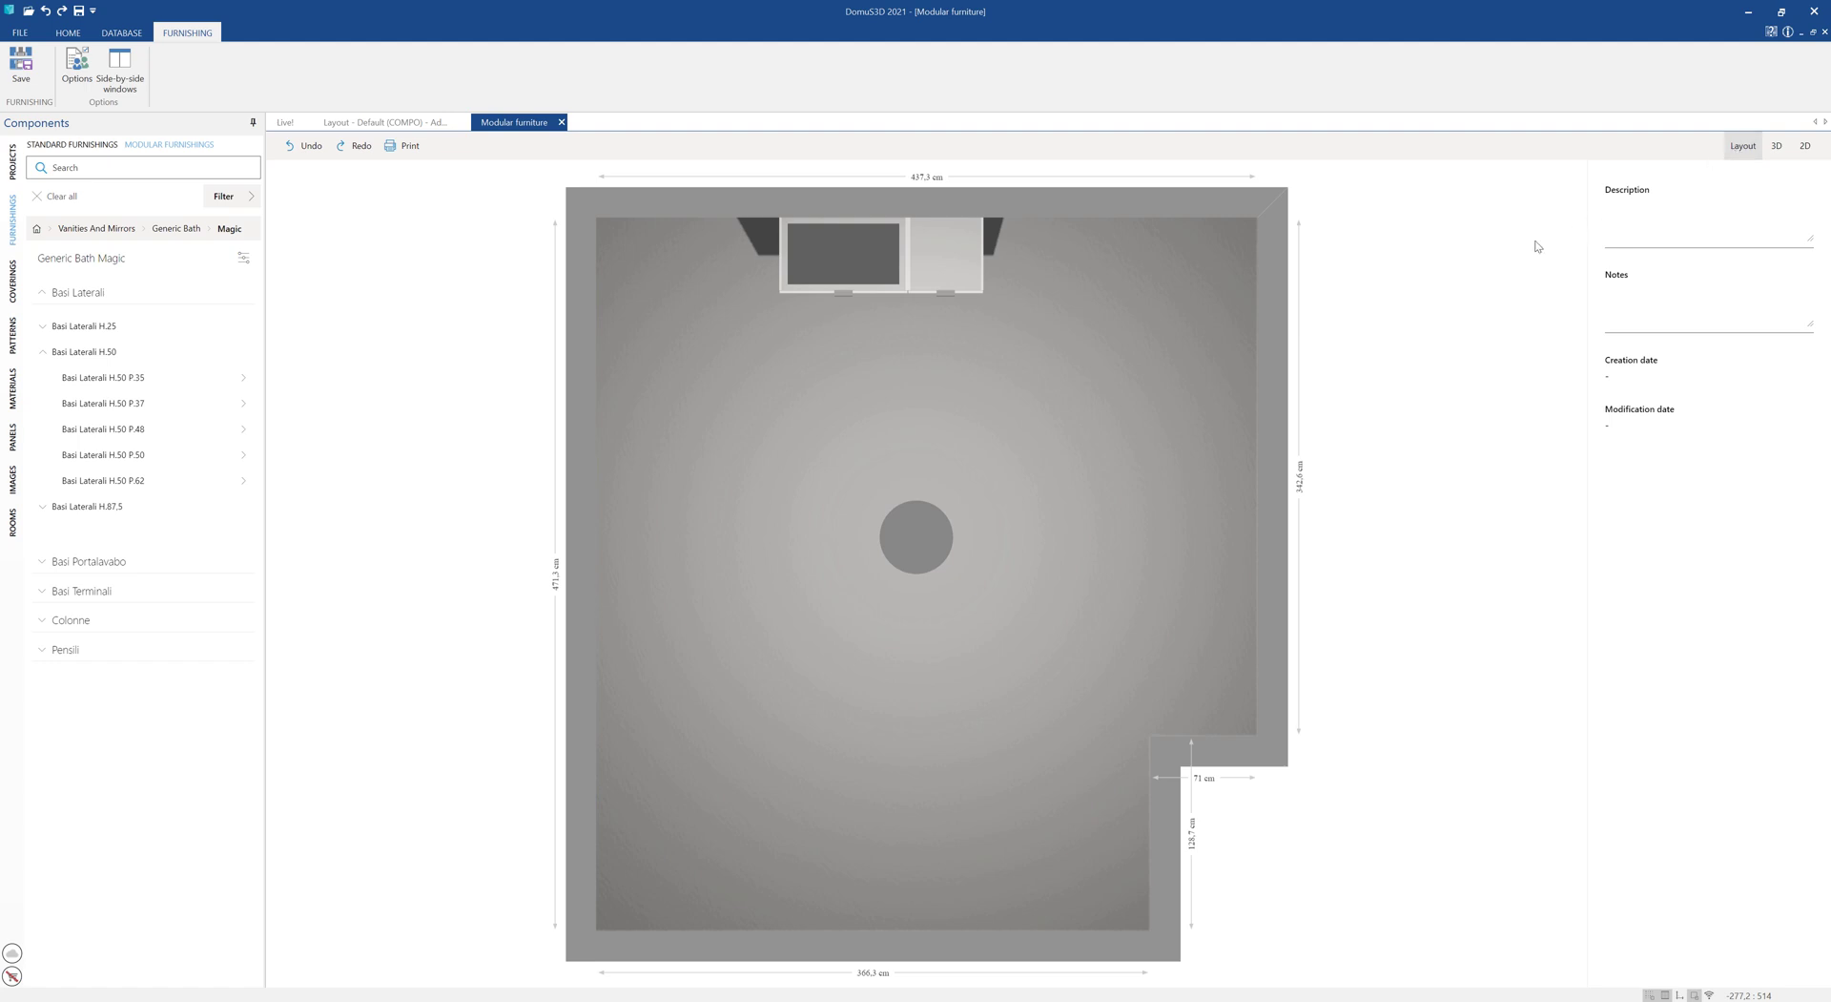
{"action": "left_click", "coordinate": [43, 294]}
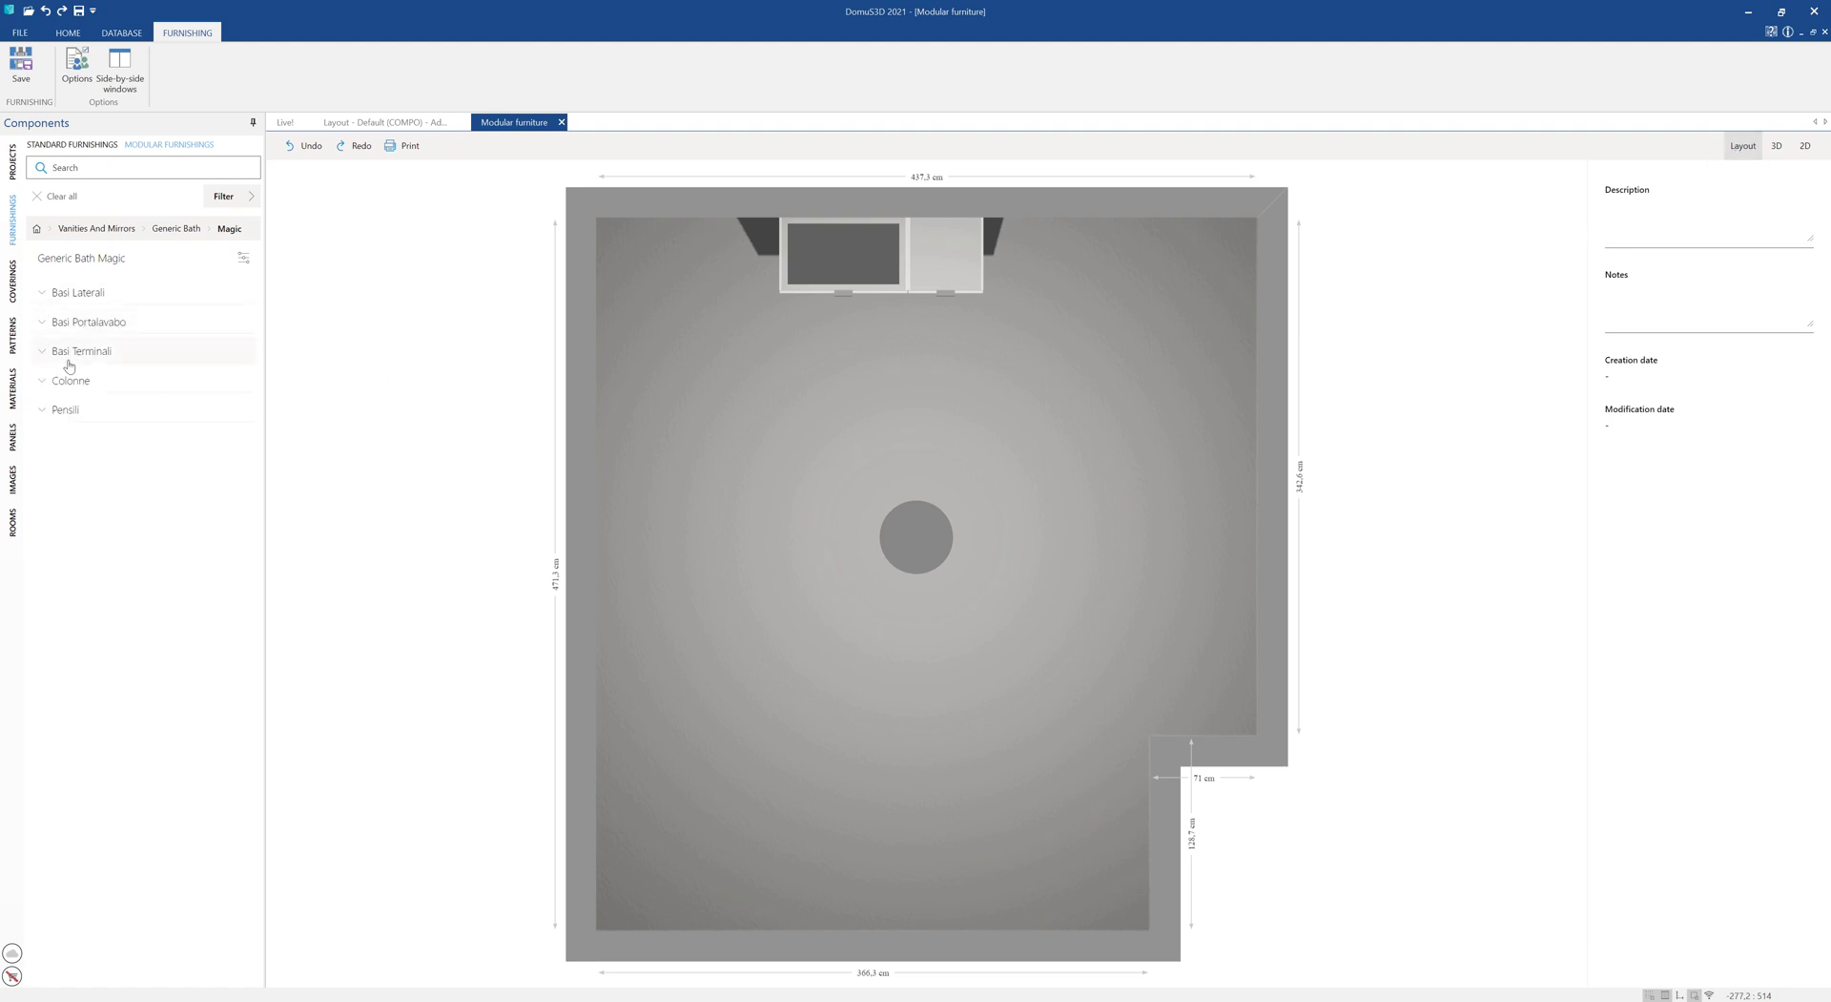
{"action": "left_click", "coordinate": [71, 382]}
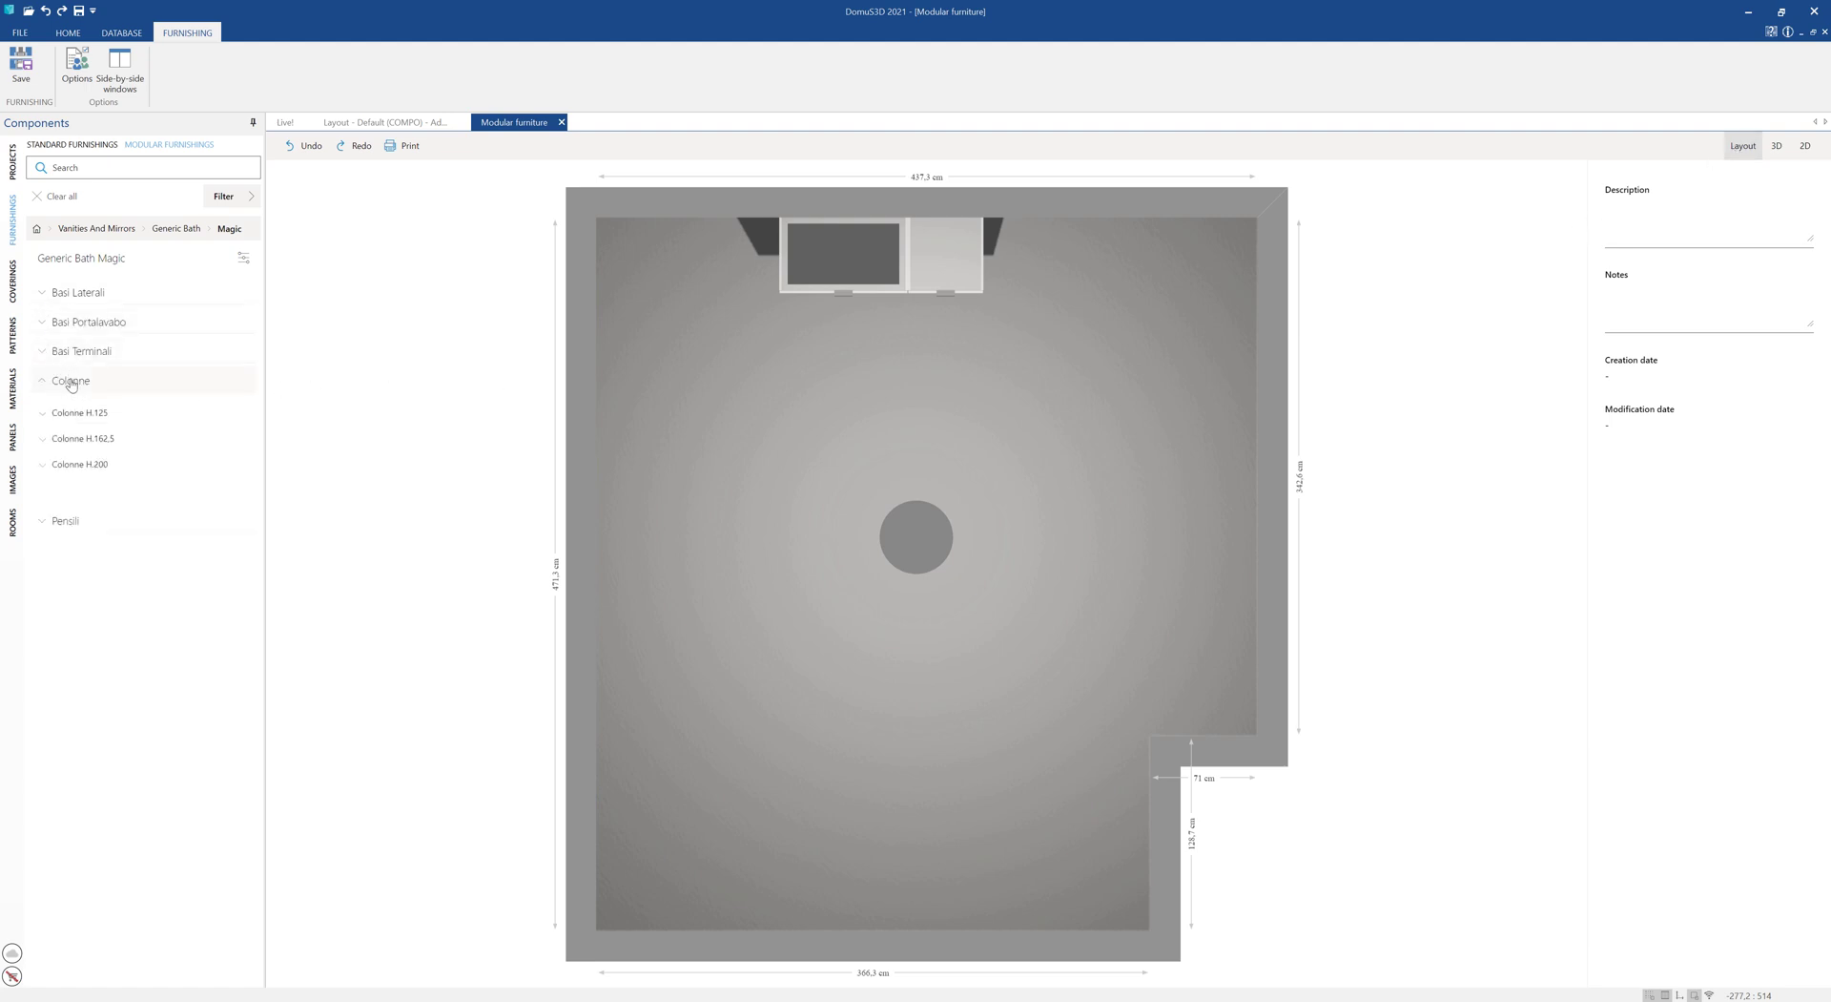
{"action": "left_click", "coordinate": [78, 441]}
{"action": "left_click", "coordinate": [103, 465]}
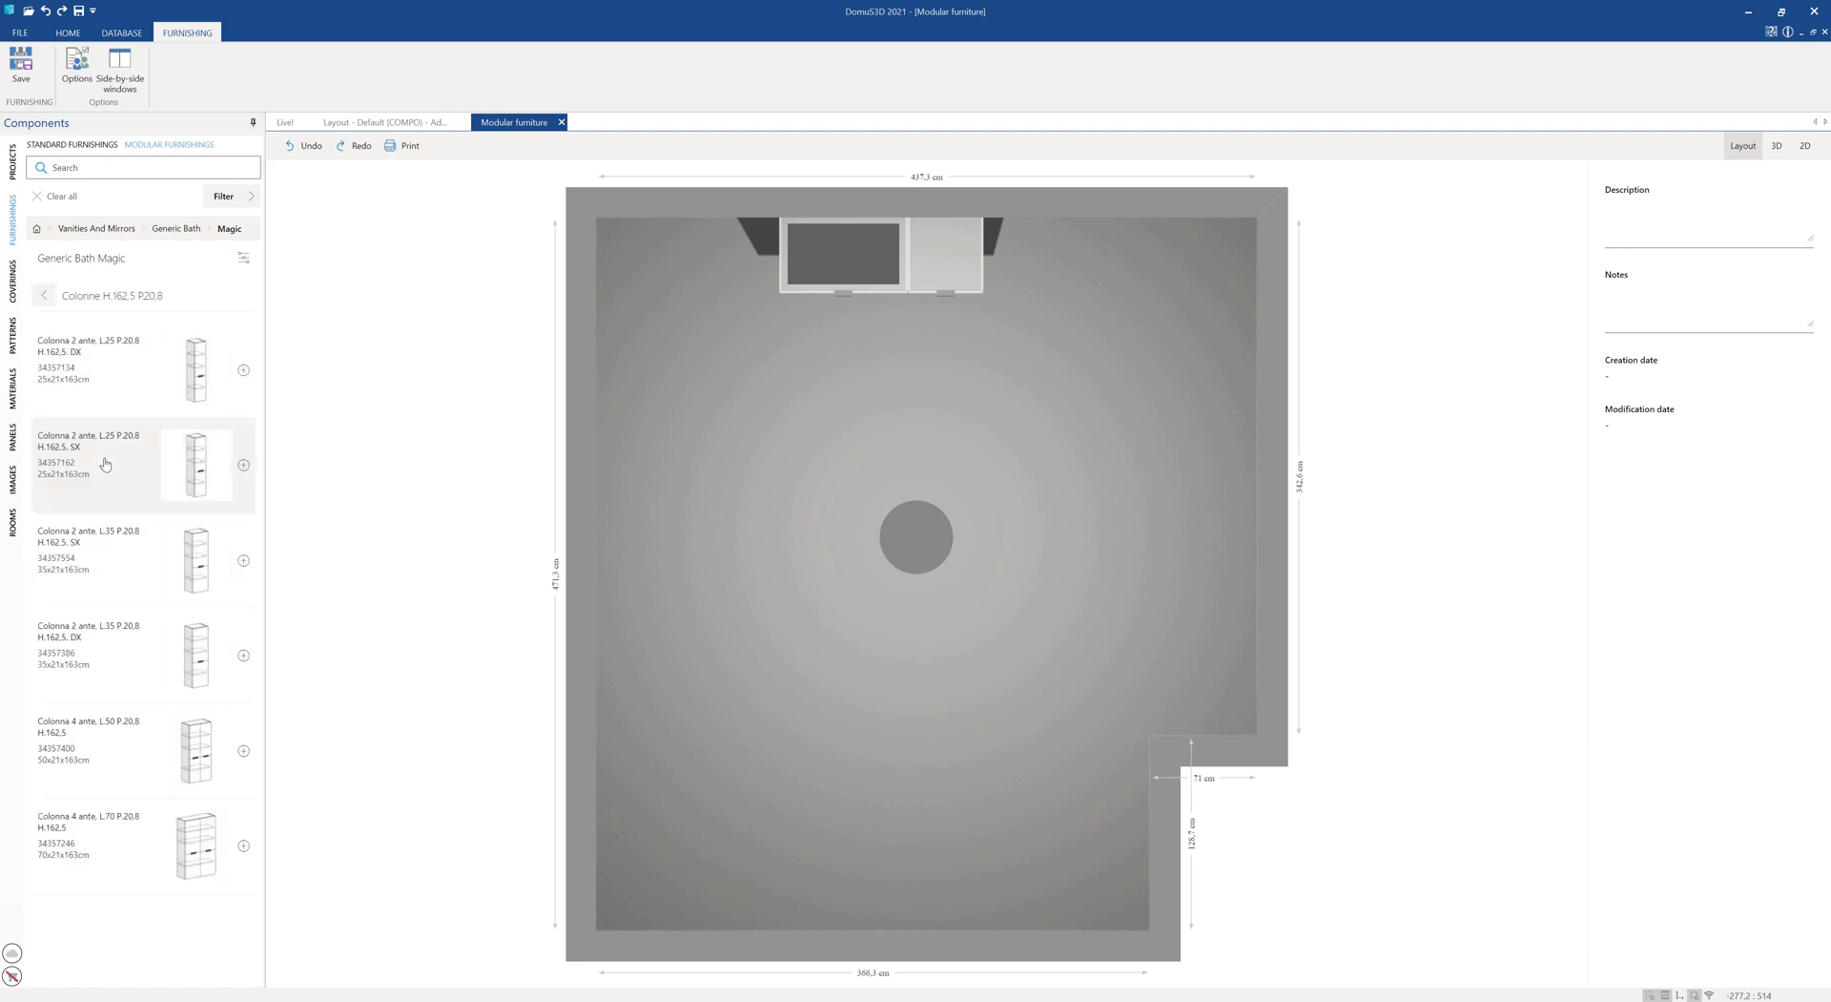
{"action": "left_click", "coordinate": [244, 465]}
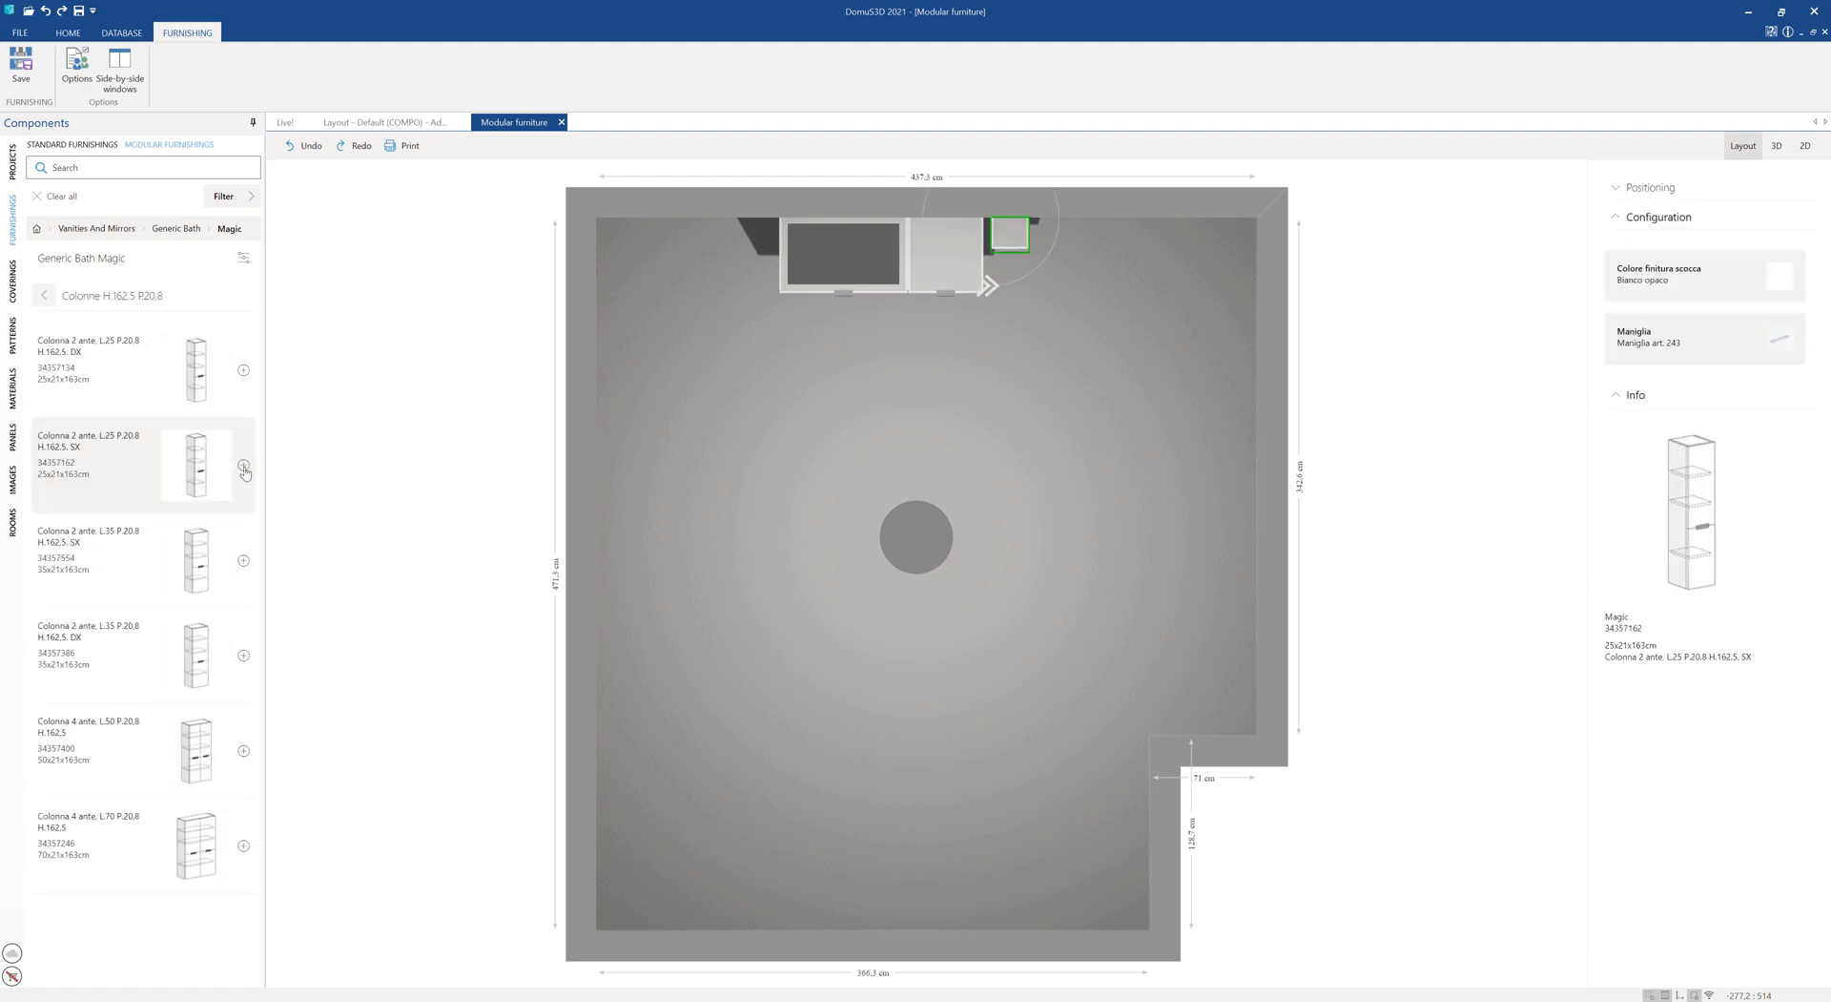
{"action": "left_click_drag", "start_coordinate": [1015, 235], "coordinate": [728, 230]}
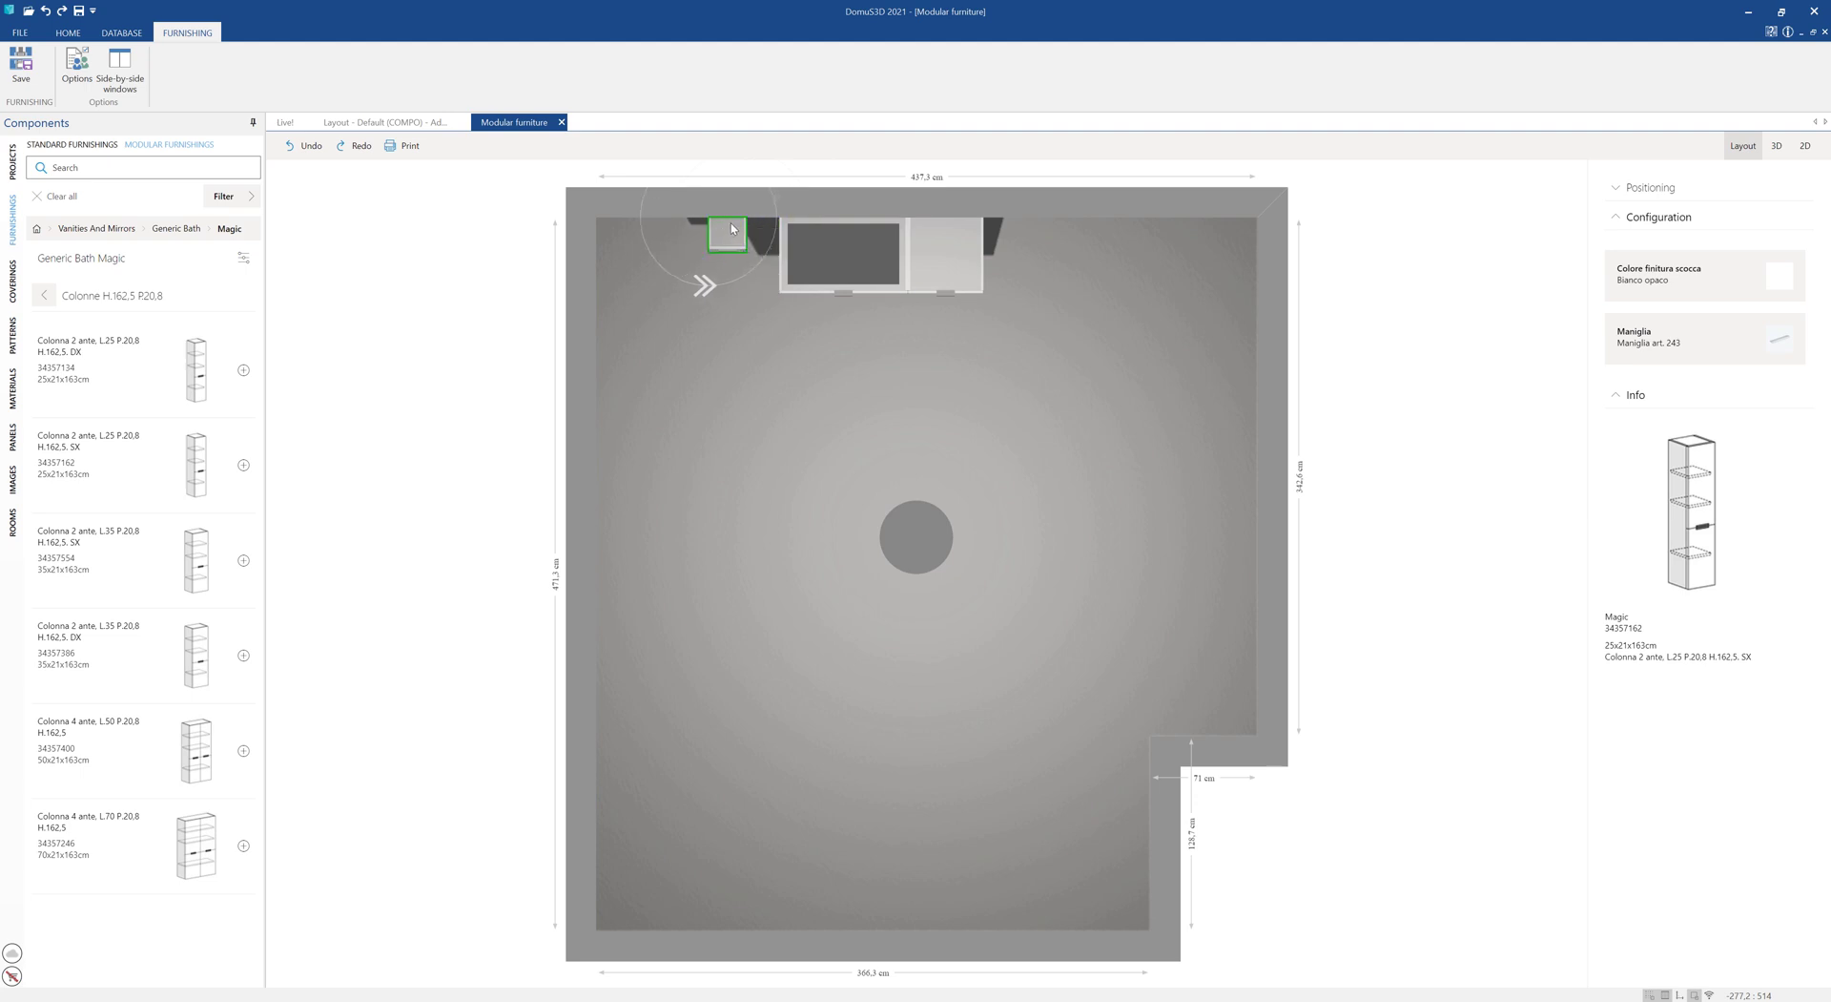
Step: Add the Colonna 4 ante L.70 P.20.8 H.162.5 on the upper wall right of the side base, with its elevation at 35 cm
{"action": "left_click", "coordinate": [245, 847]}
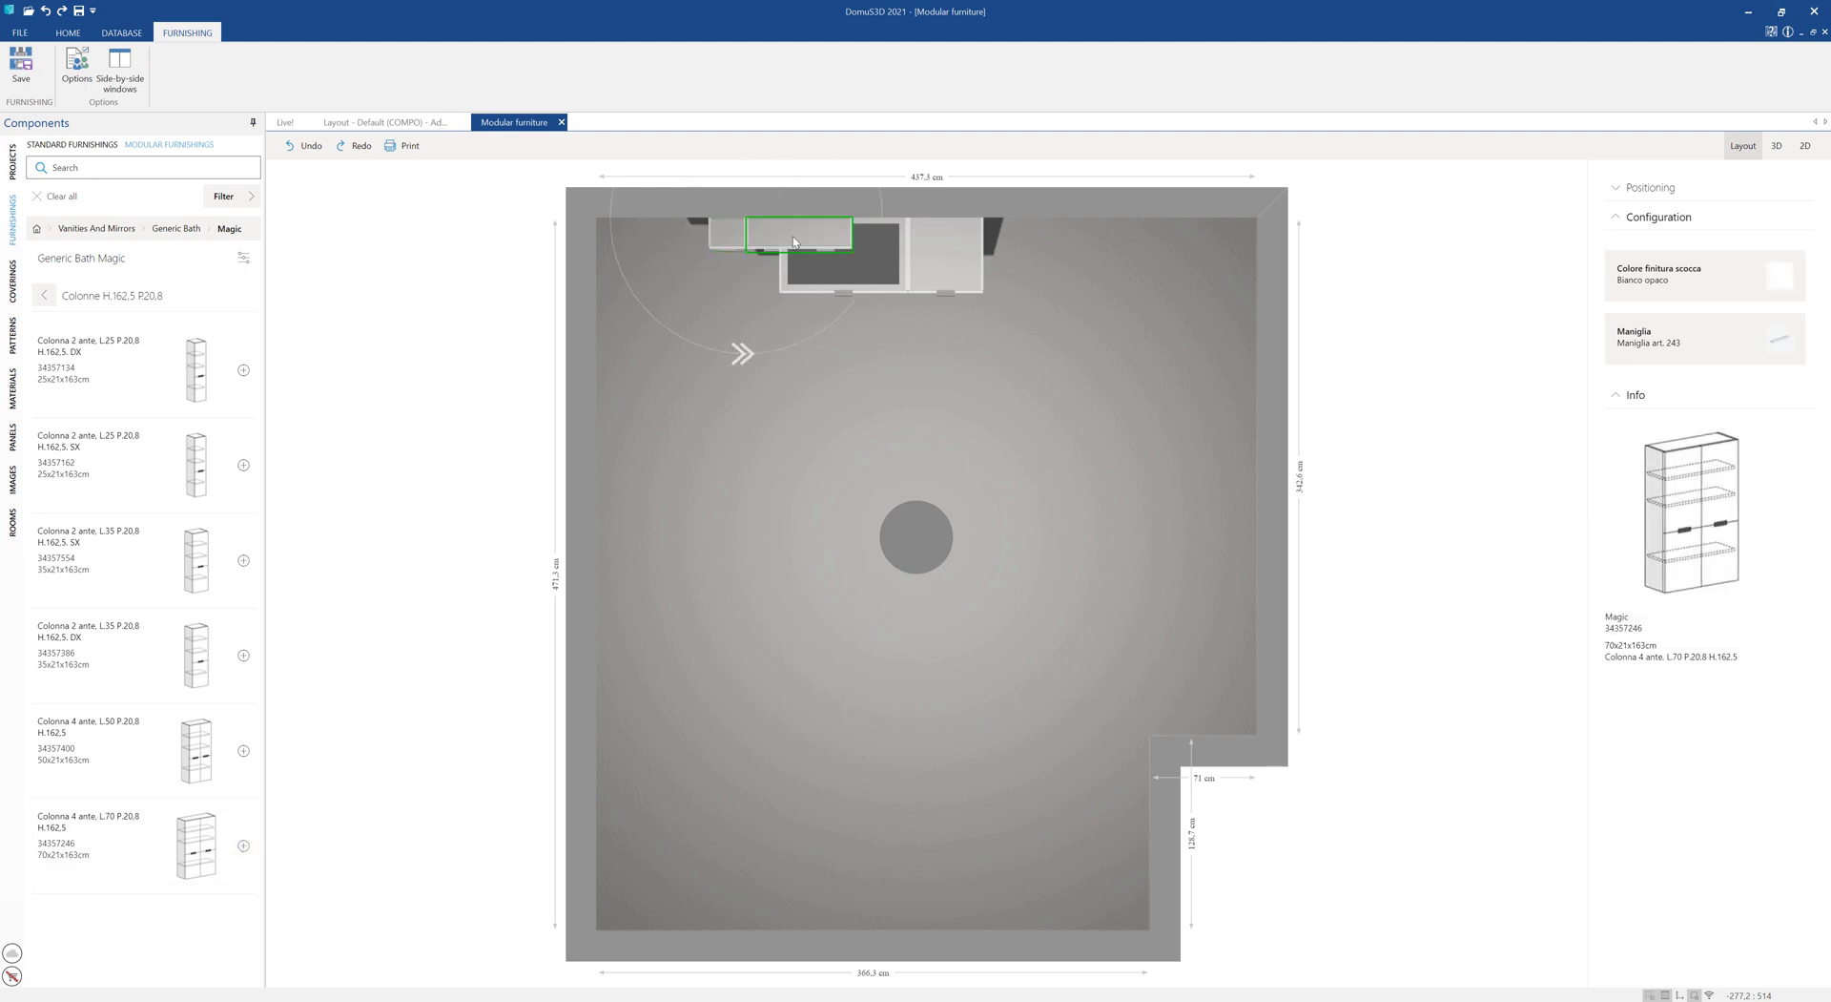
{"action": "left_click_drag", "start_coordinate": [1033, 219], "coordinate": [1149, 198]}
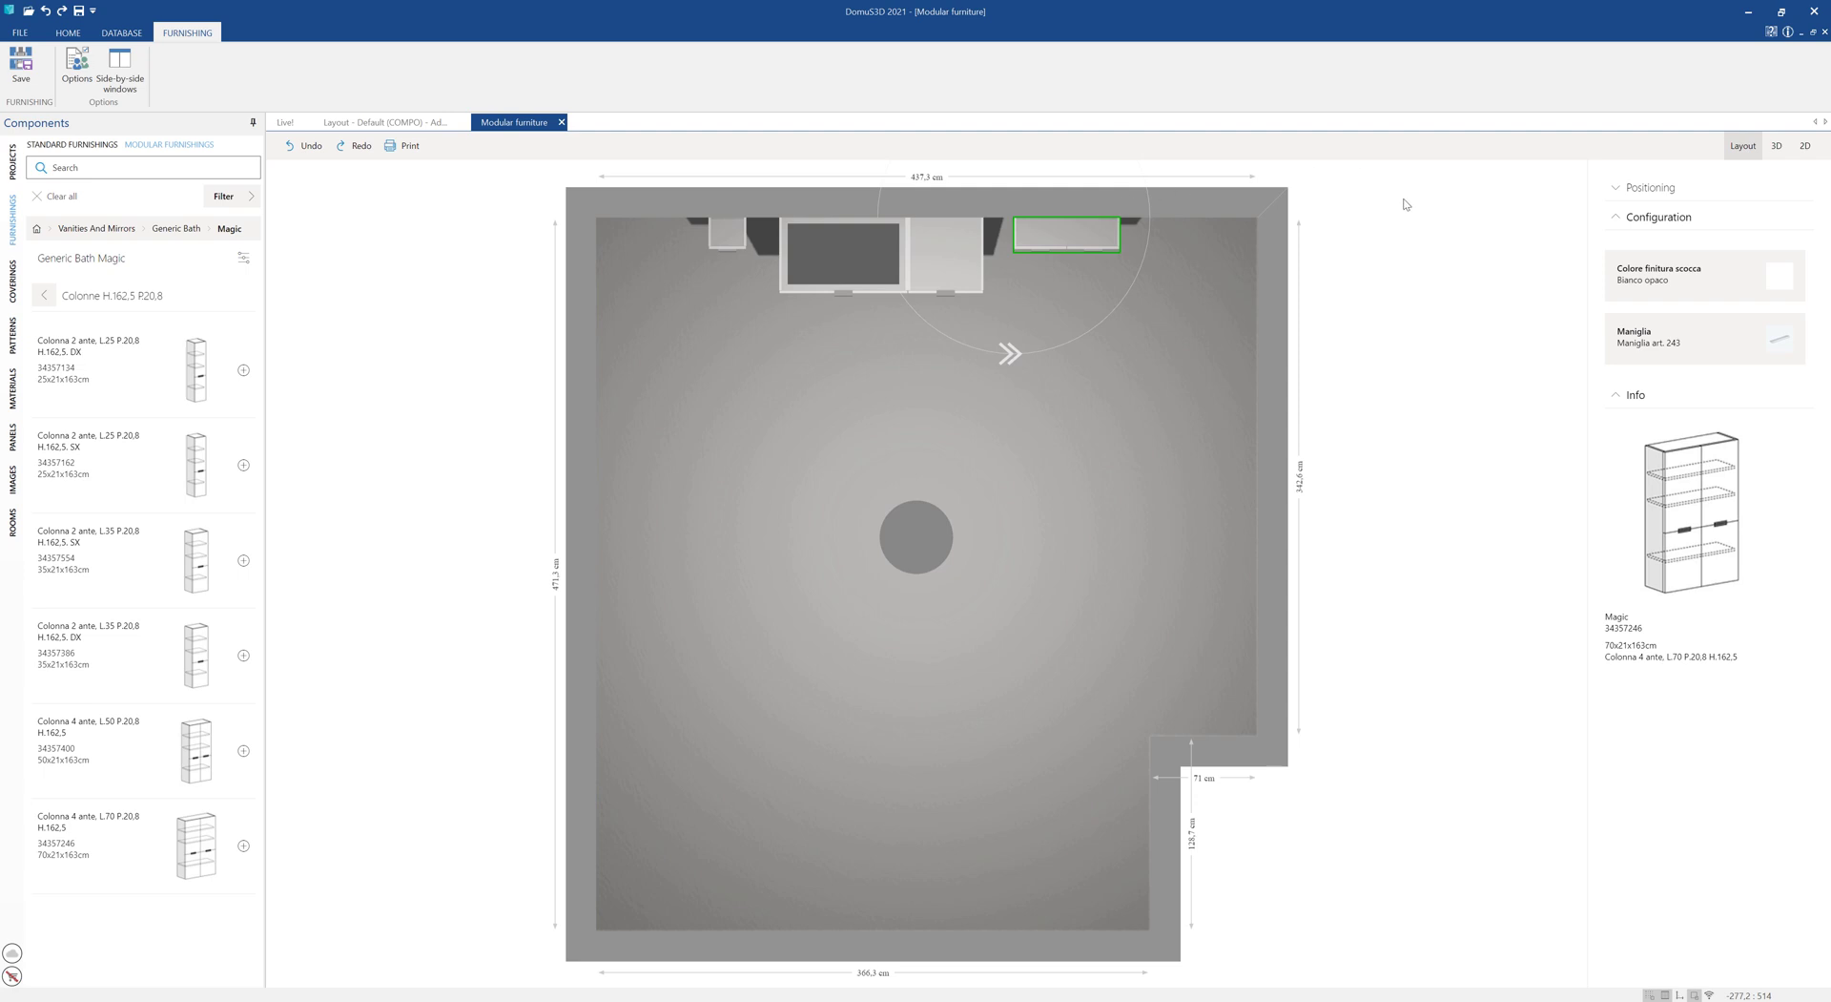
{"action": "left_click", "coordinate": [1779, 146]}
{"action": "left_click", "coordinate": [1612, 190]}
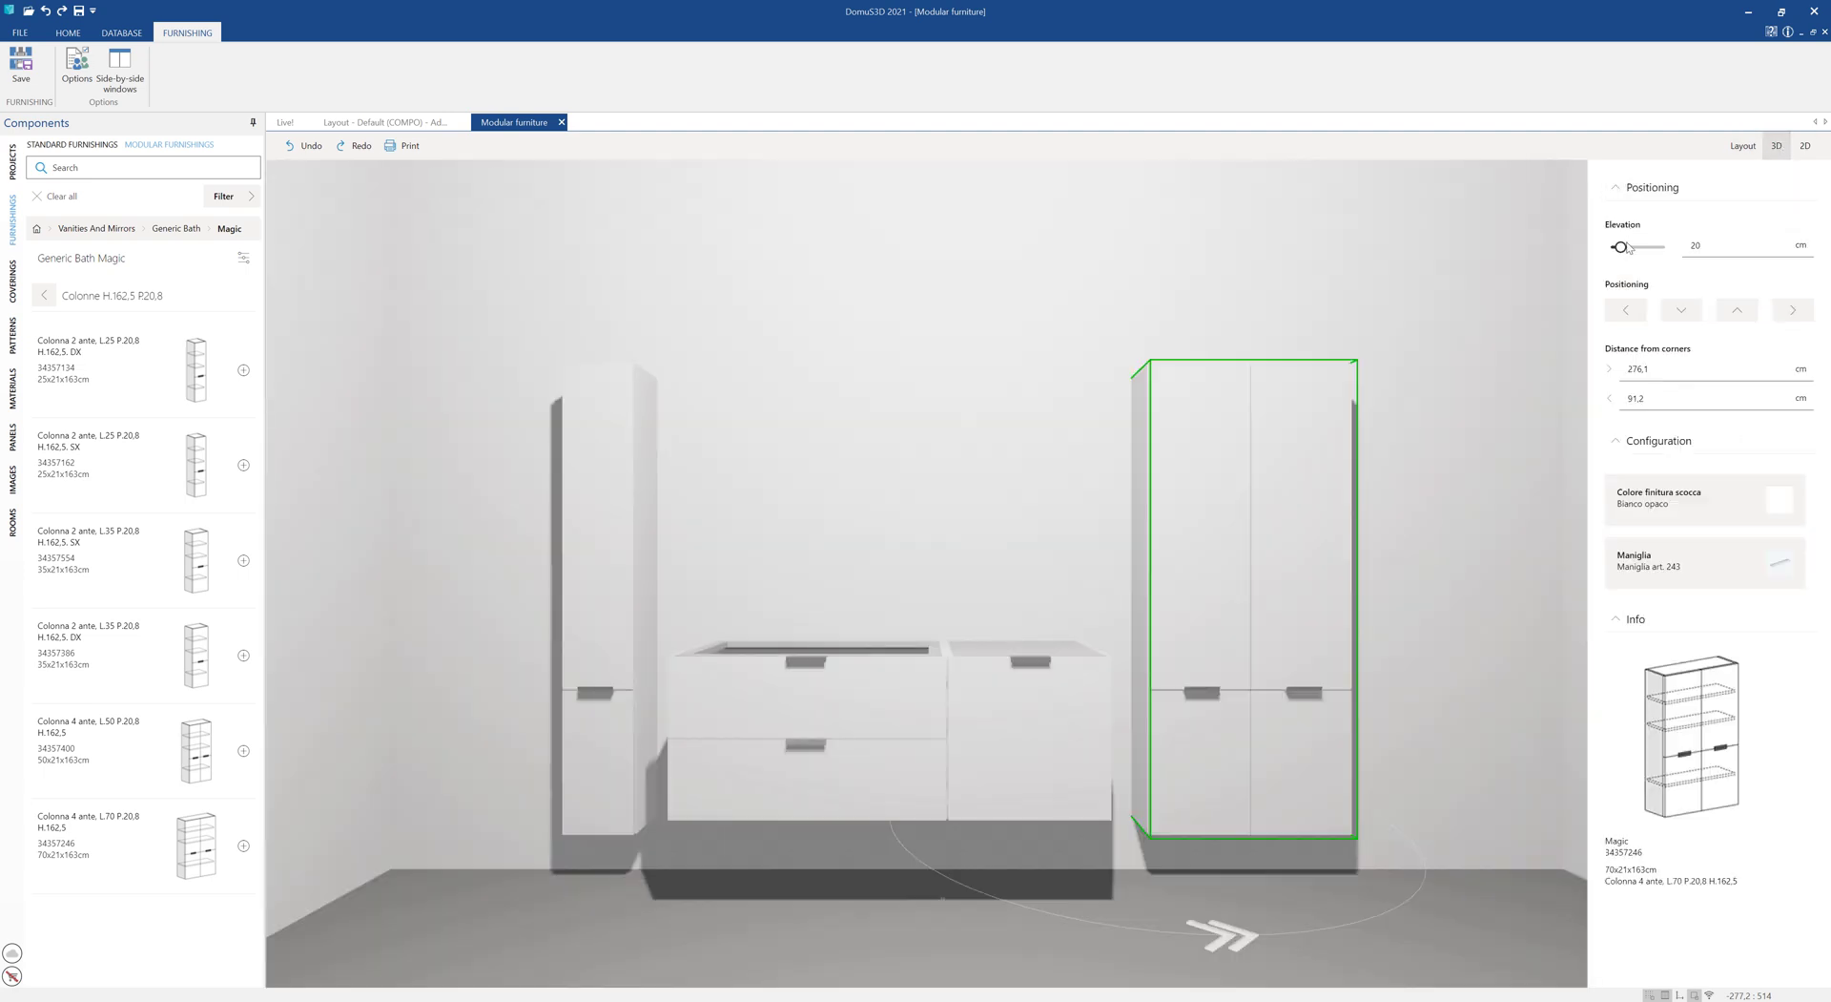
{"action": "left_click_drag", "start_coordinate": [1621, 247], "coordinate": [1627, 250]}
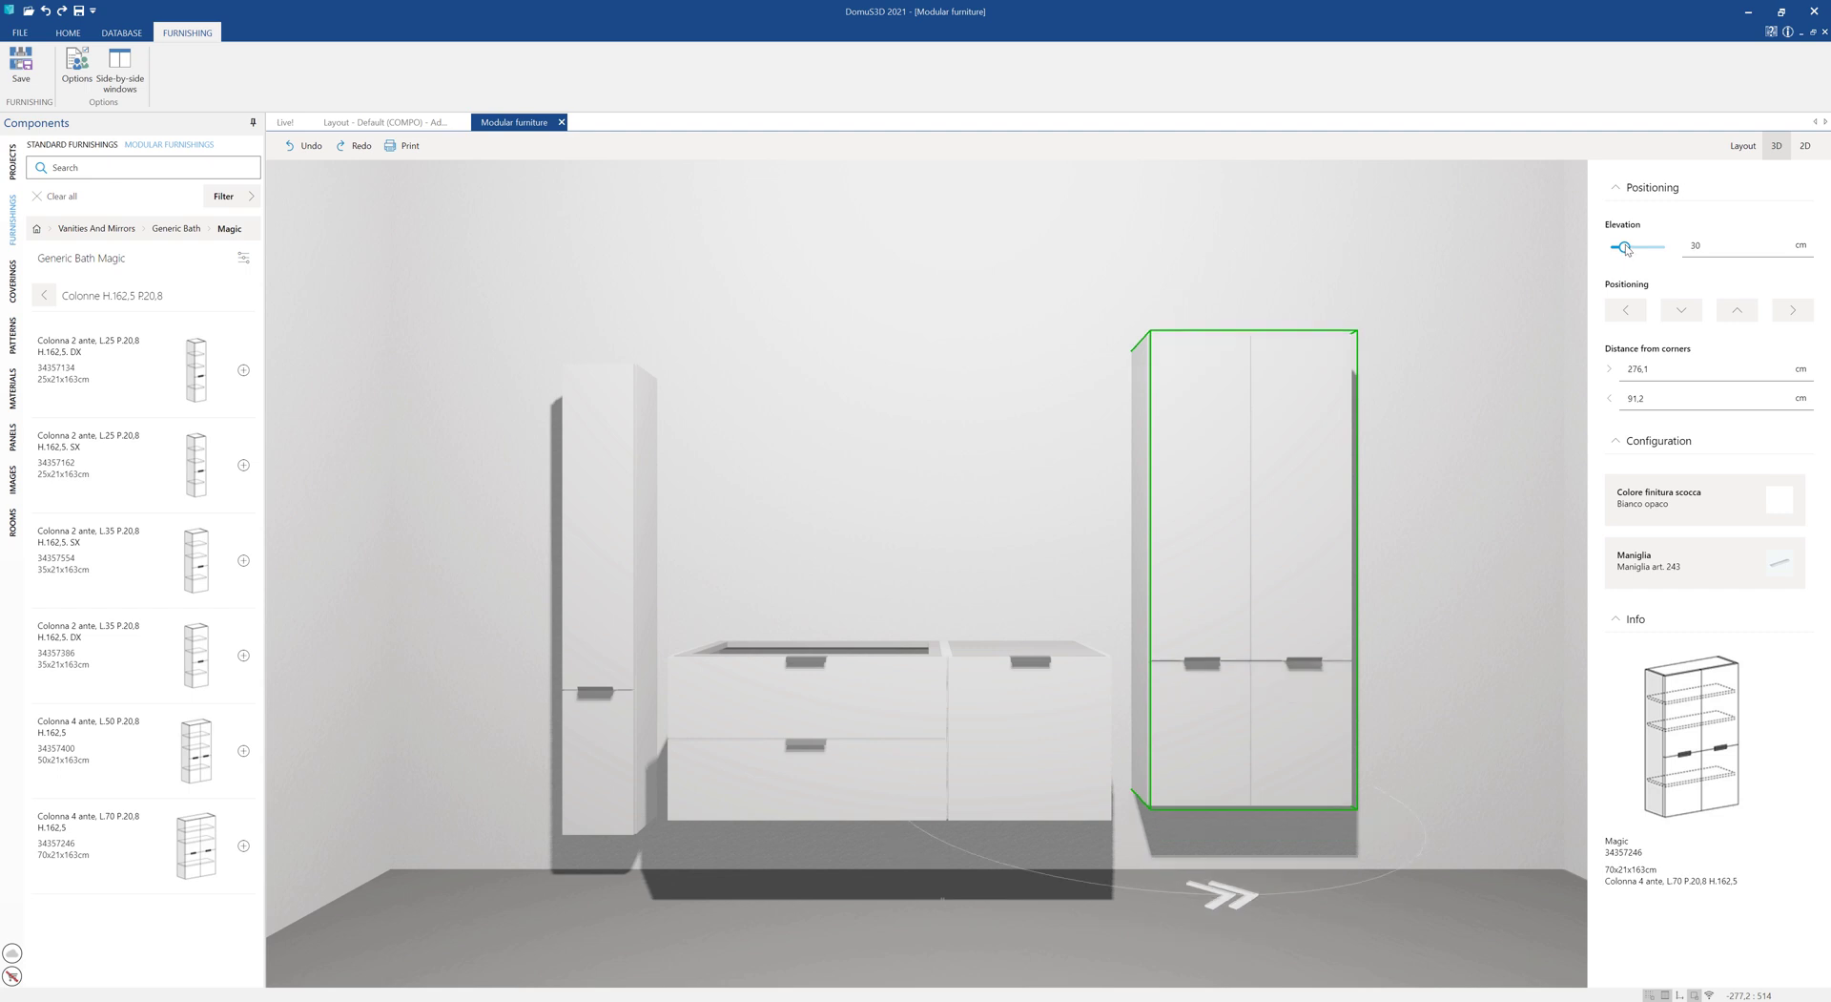
{"action": "left_click", "coordinate": [1696, 246]}
{"action": "type", "text": "35"}
Step: Set the elevation of the narrow two-door column to 35 cm
{"action": "right_click", "coordinate": [605, 562]}
{"action": "left_click", "coordinate": [1685, 248]}
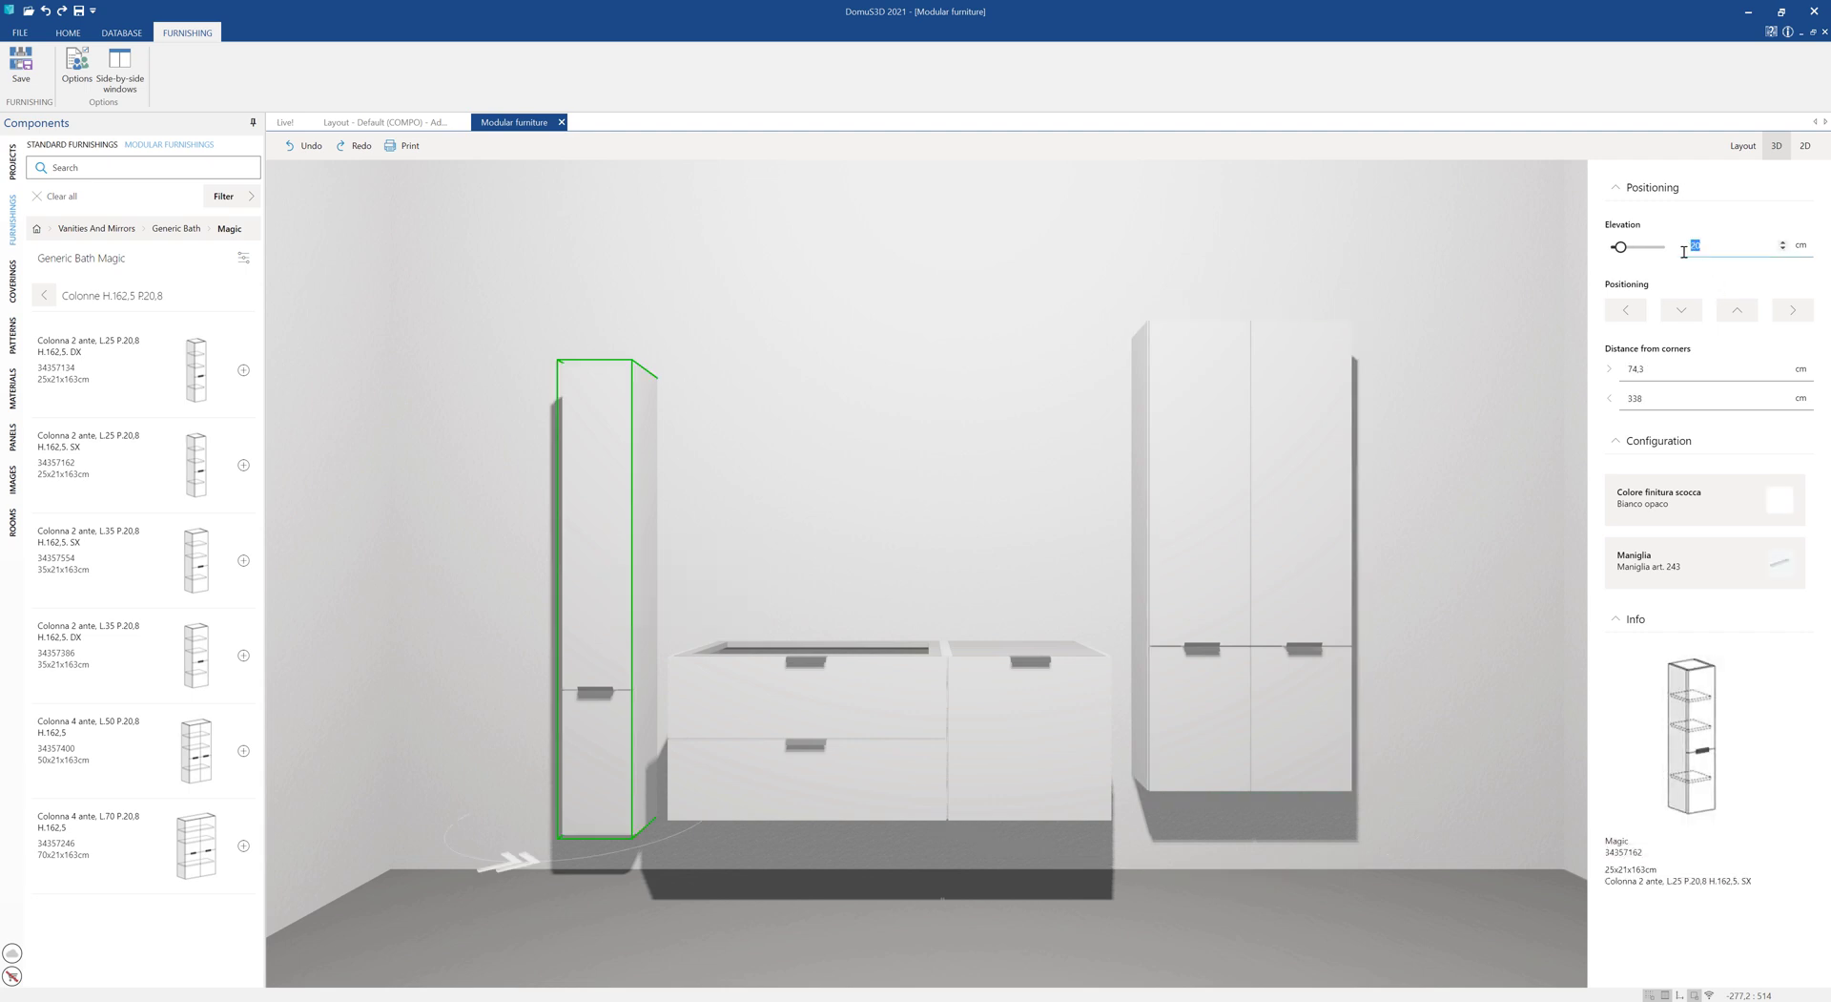
{"action": "type", "text": "35"}
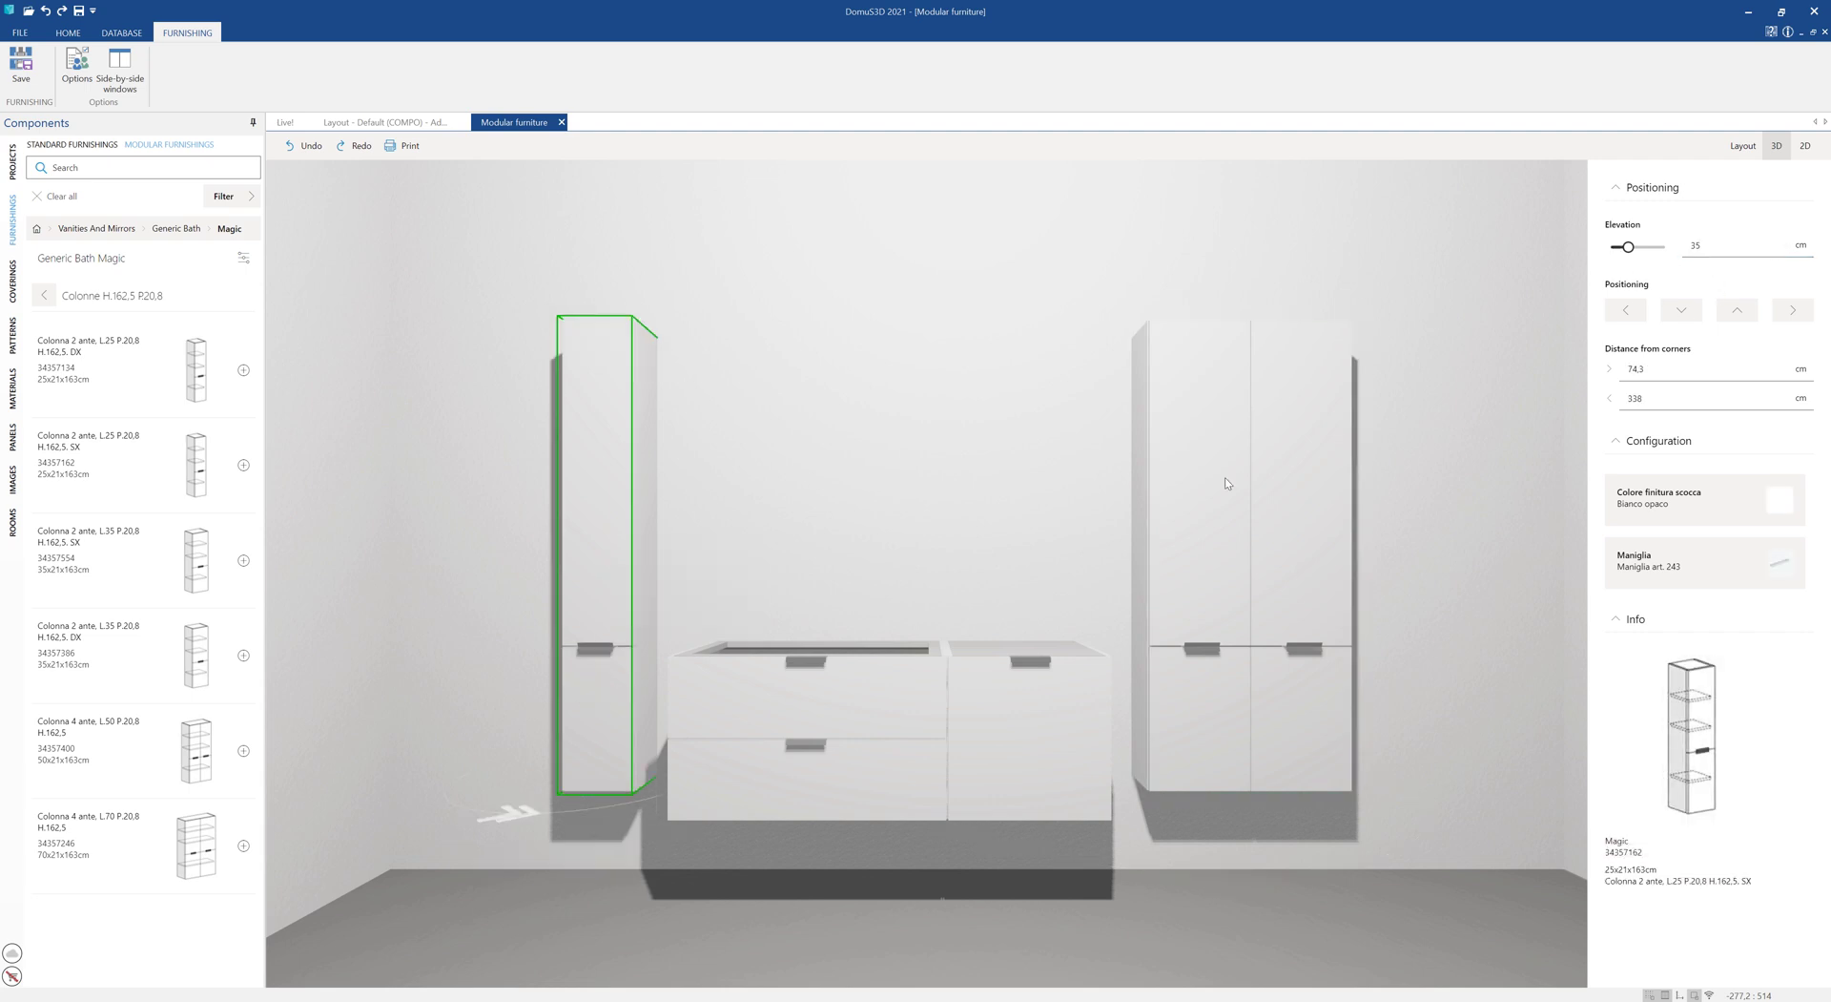
Step: Change the washbasin base's carcass finish to Laccato opaco 046_ghiaia, after trying 048_basalto
{"action": "right_click", "coordinate": [878, 690]}
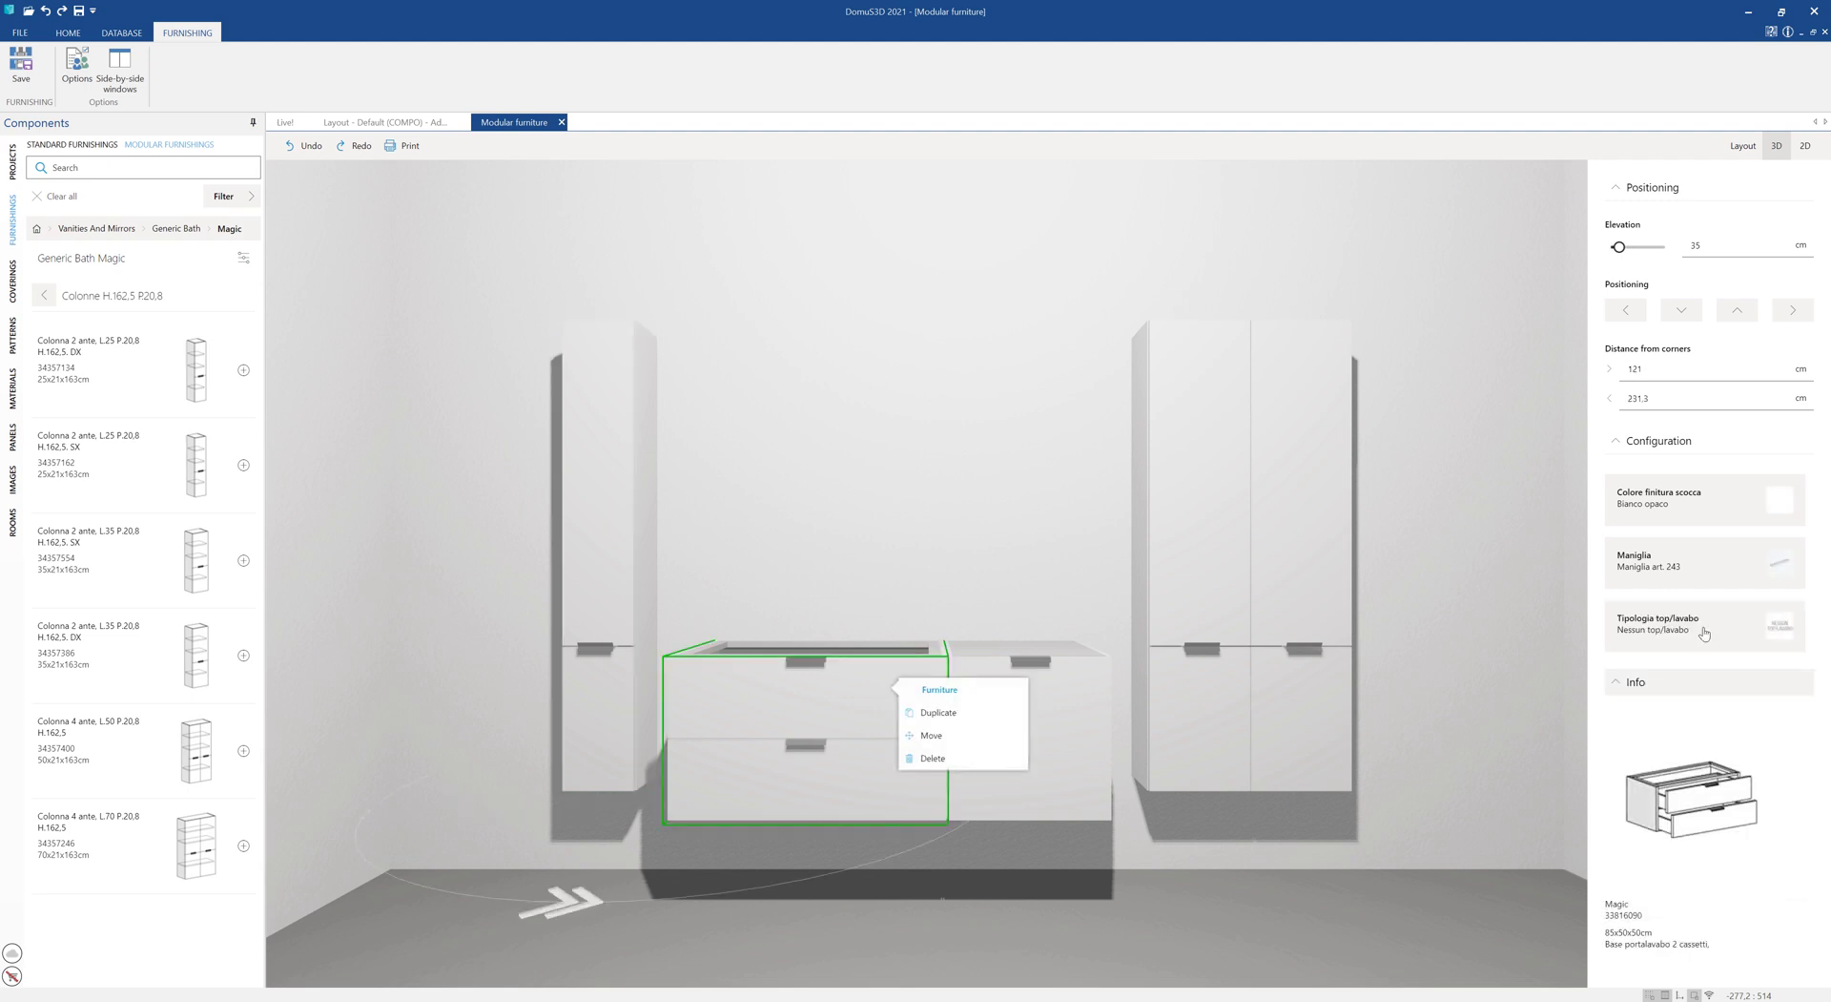
{"action": "left_click", "coordinate": [1783, 507]}
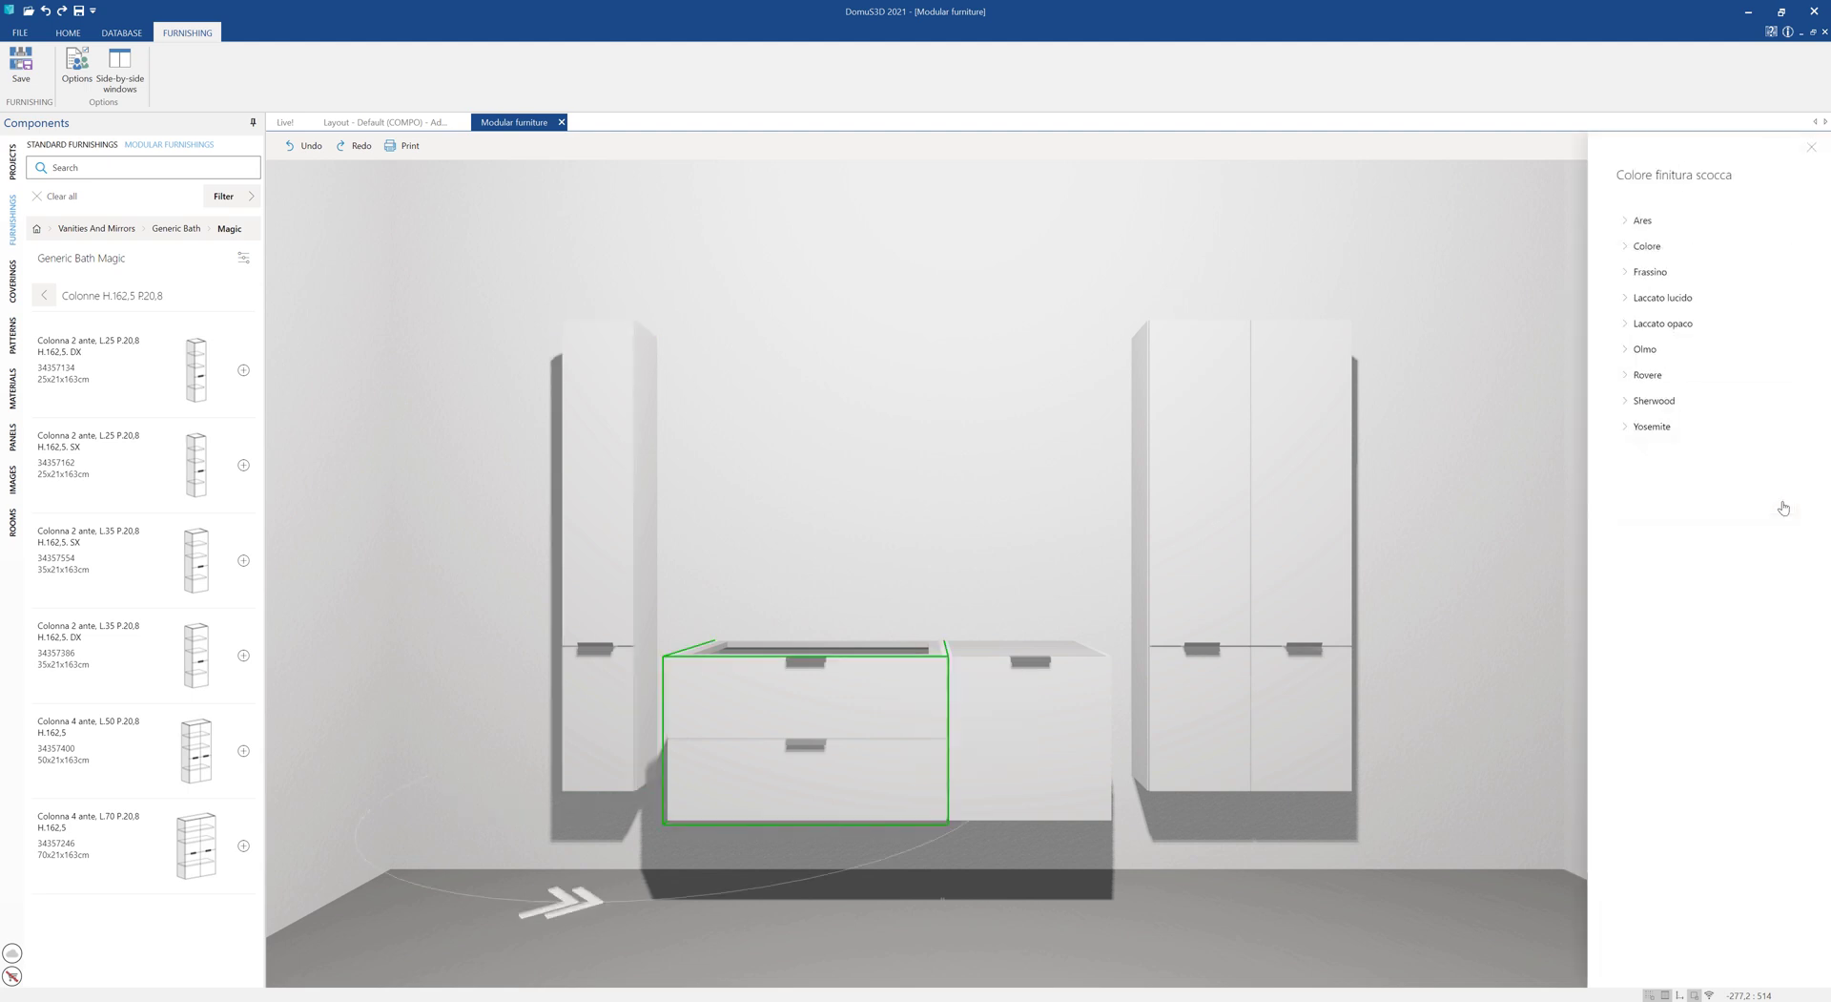
{"action": "left_click", "coordinate": [1682, 324]}
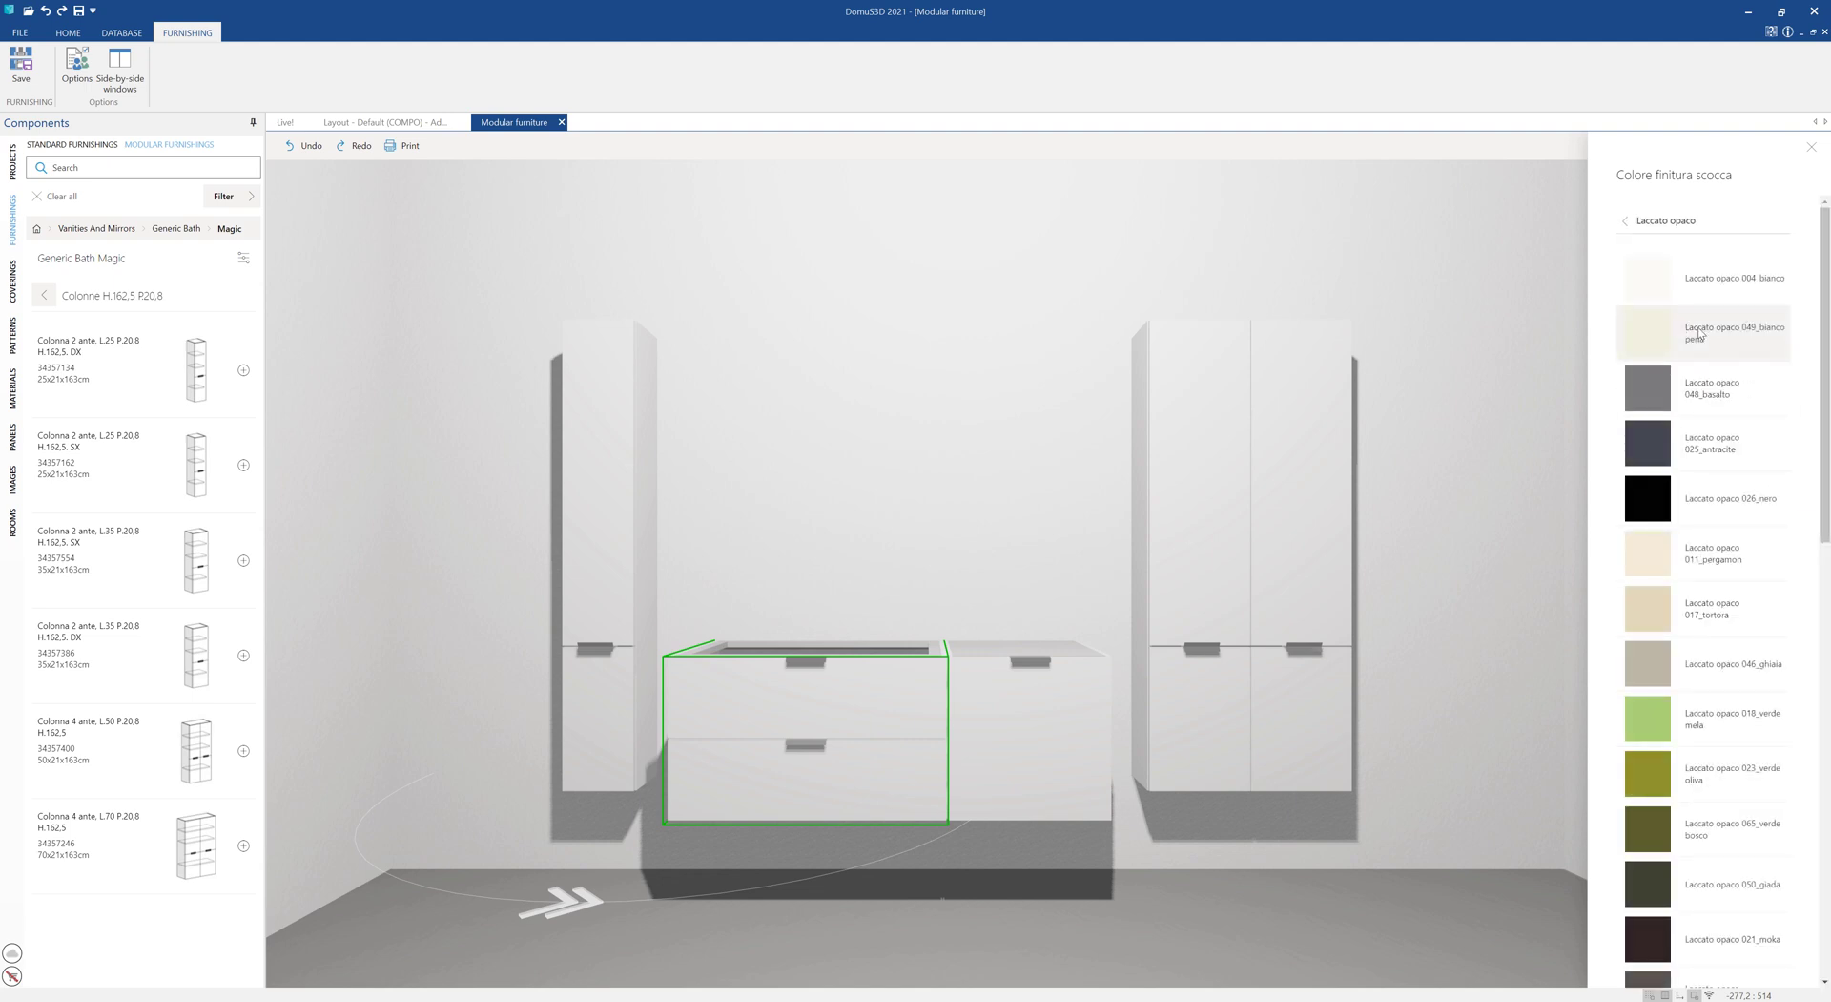
{"action": "left_click", "coordinate": [1699, 397]}
{"action": "left_click", "coordinate": [1694, 483]}
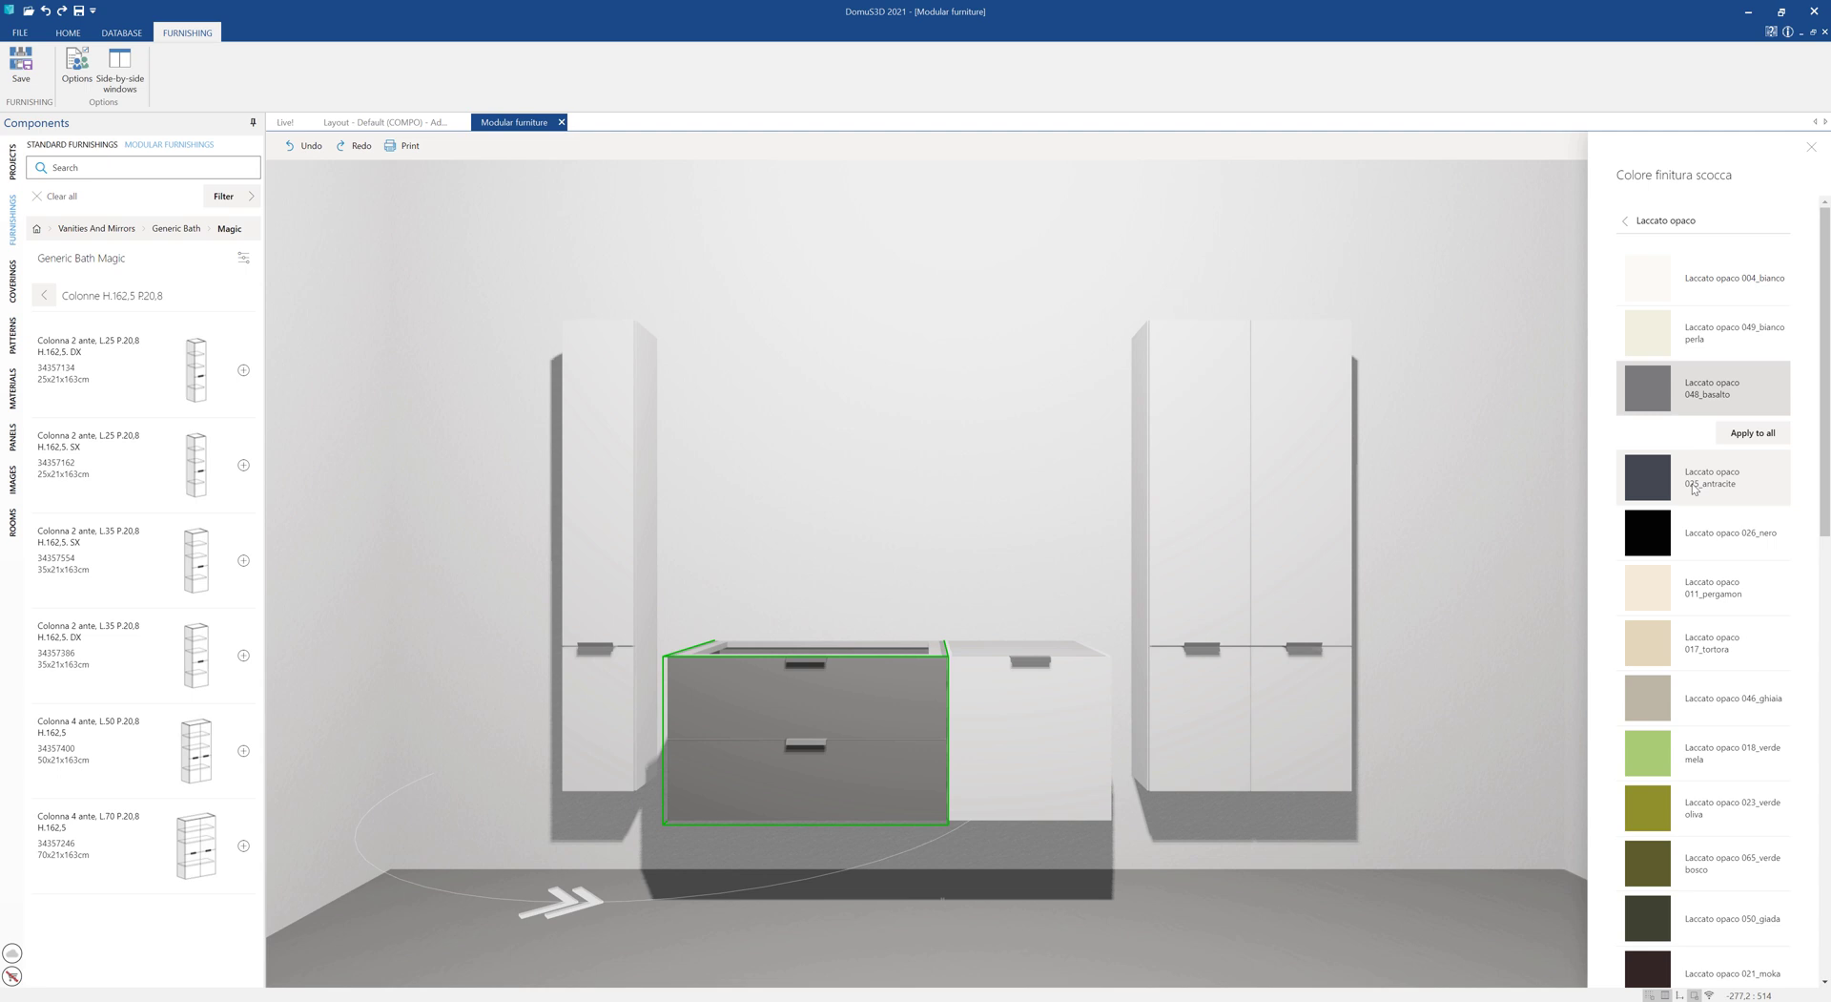
{"action": "left_click", "coordinate": [1722, 698]}
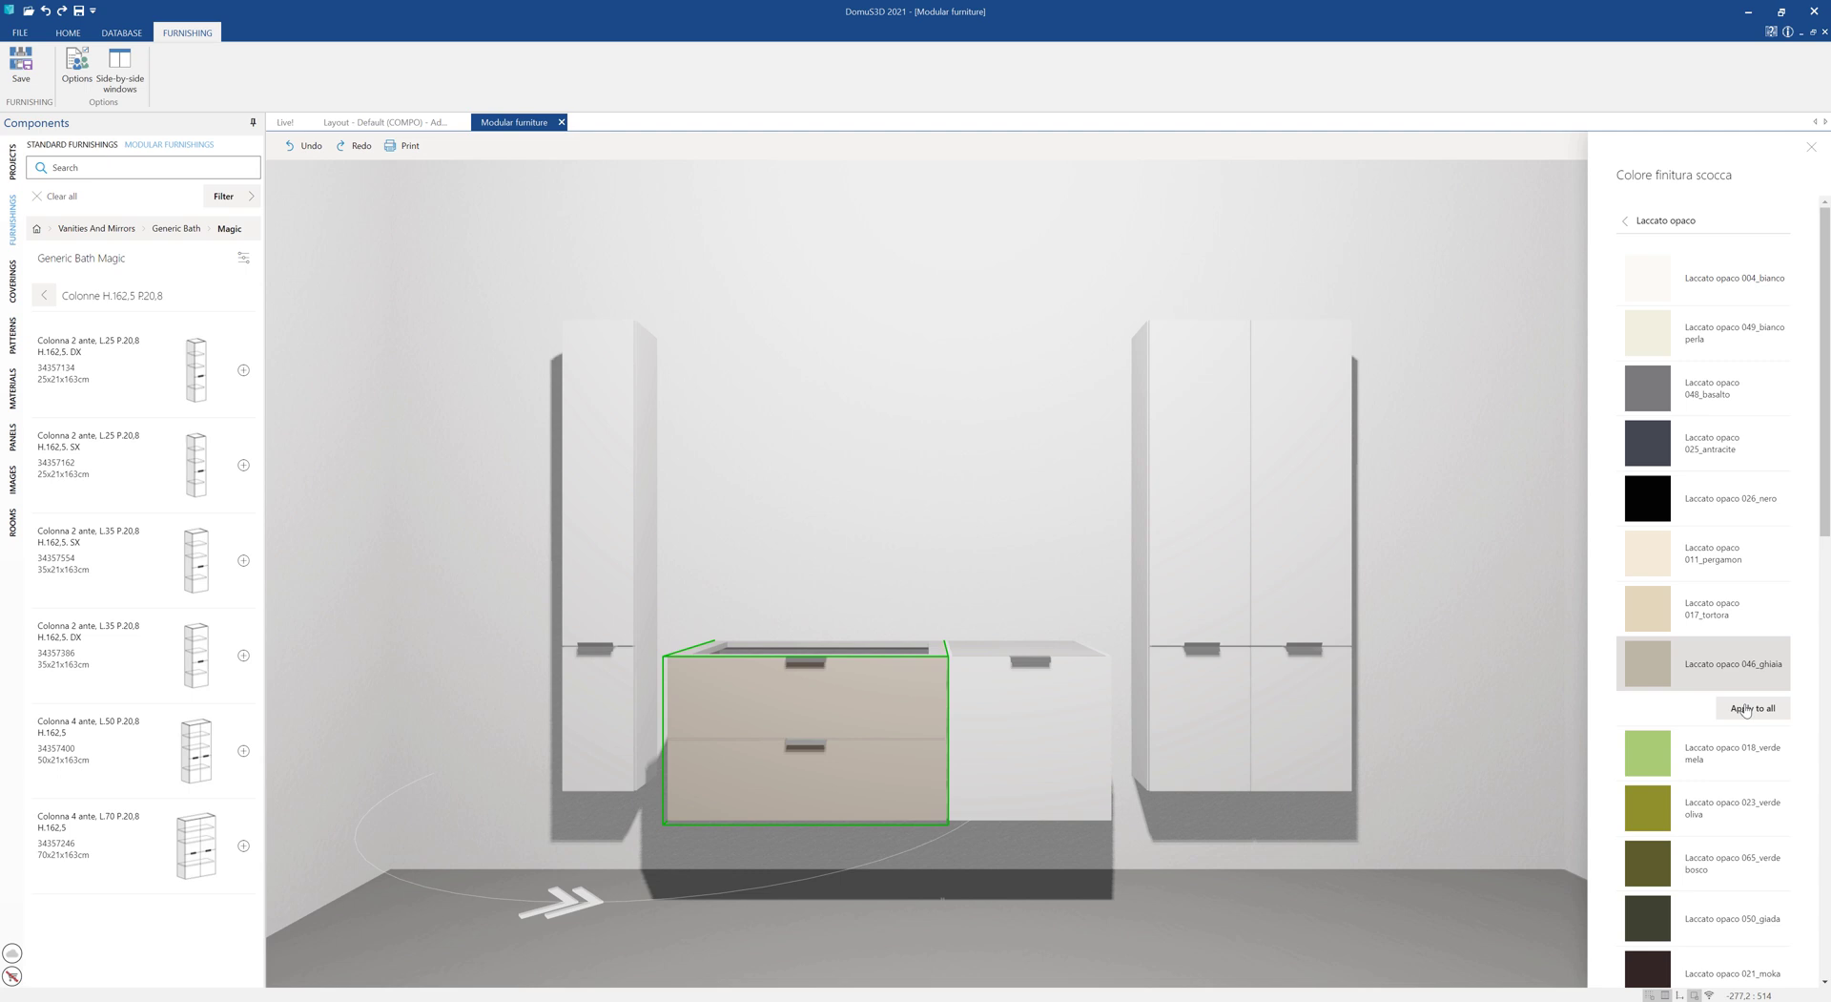
Step: Try the Laccato opaco 046_ghiaia carcass finish on all furniture units, and undo it
{"action": "left_click", "coordinate": [1745, 709]}
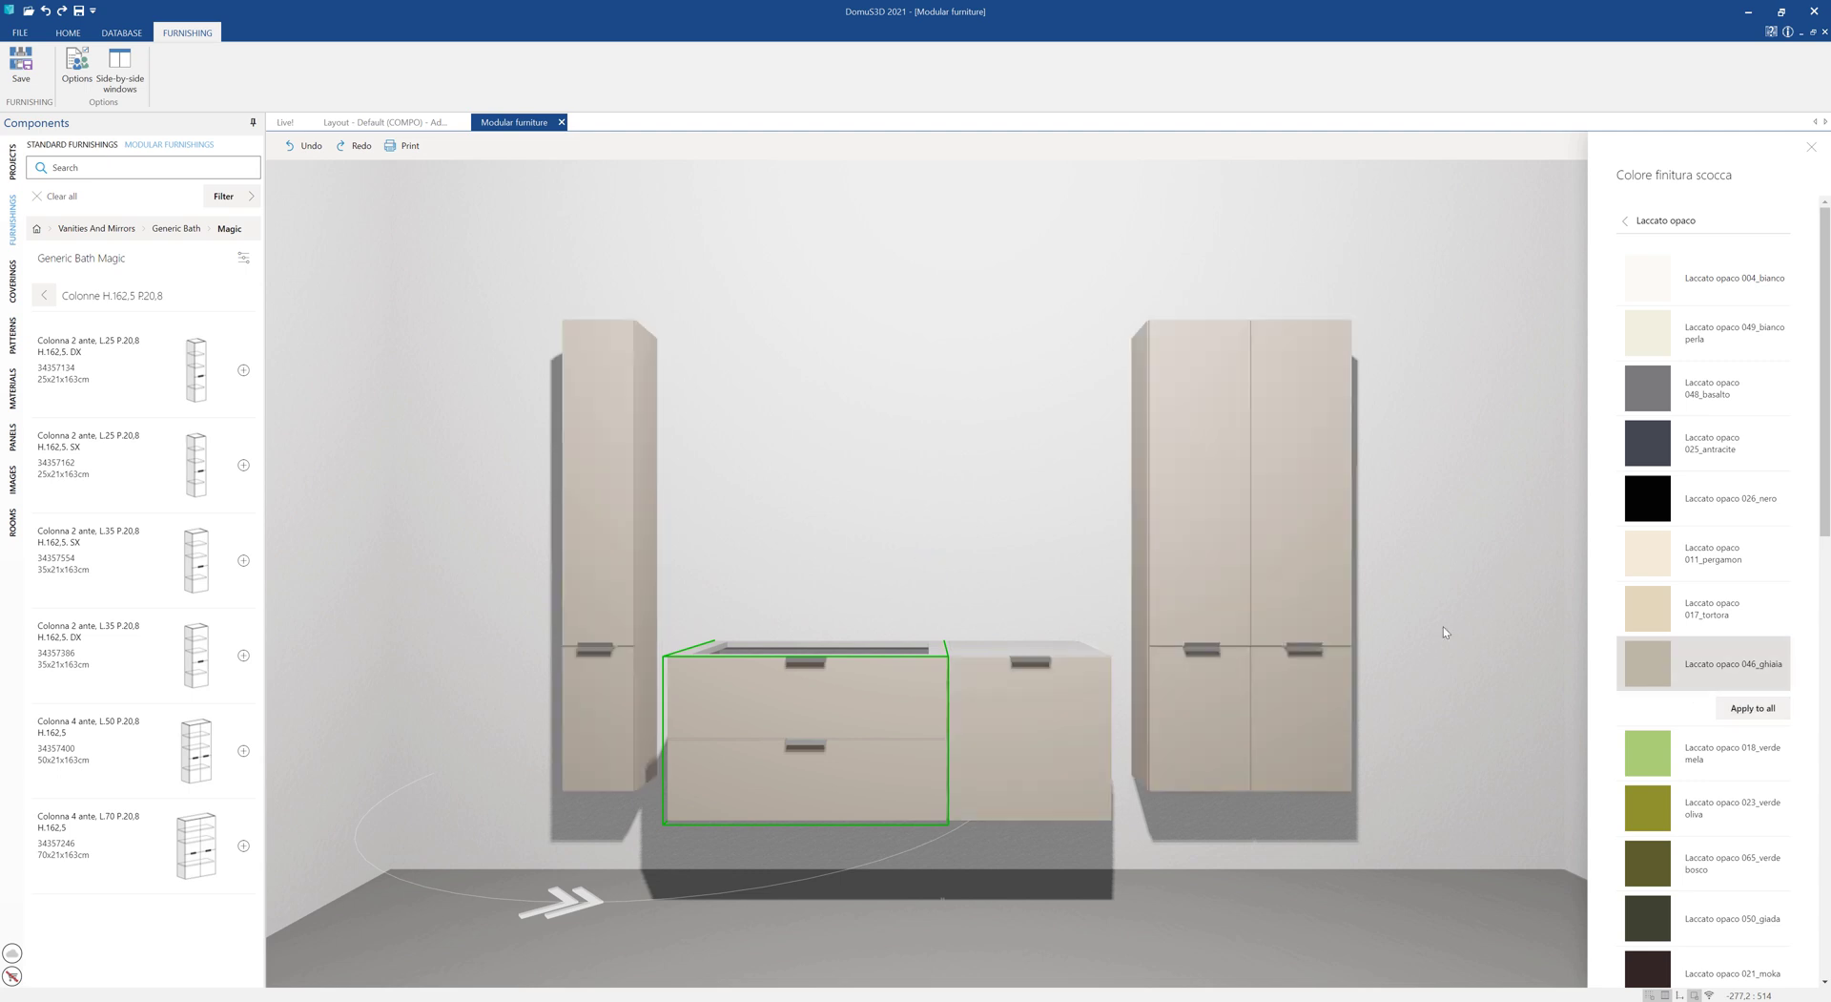
{"action": "left_click", "coordinate": [301, 146]}
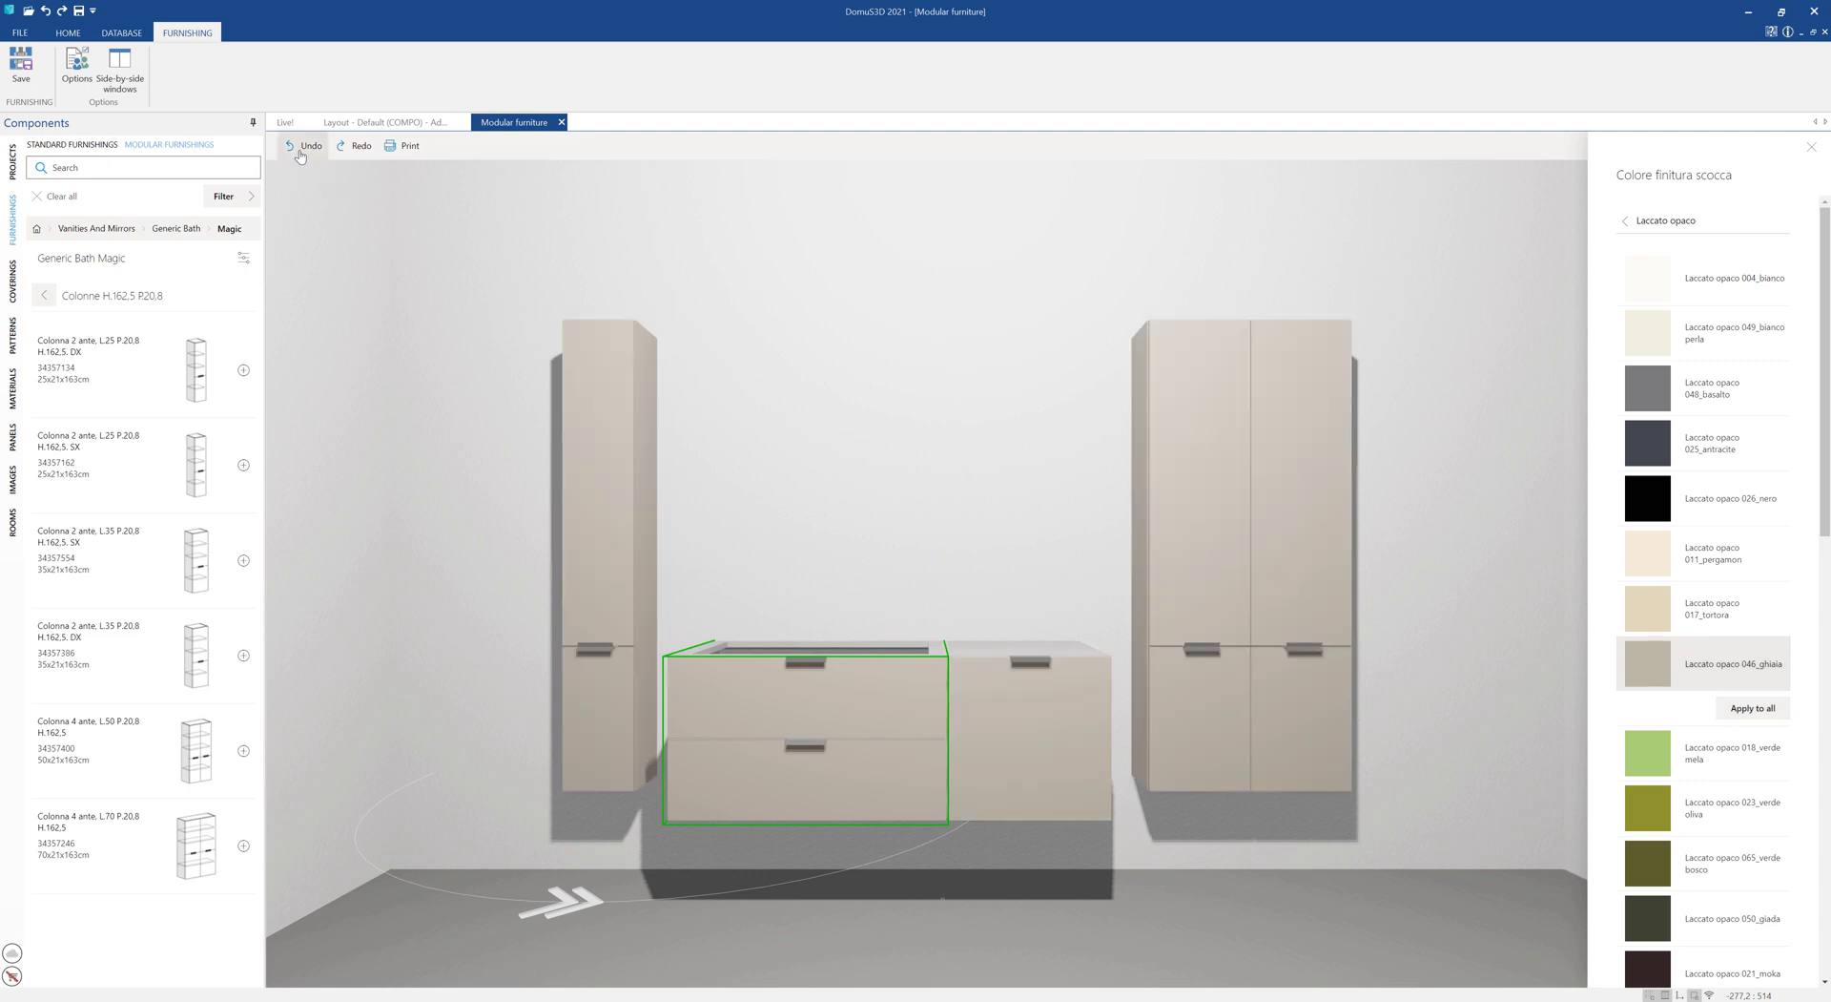
Step: Set the washbasin base's top type to Top in marmo e marmo tecnico su misura, sp.2 p.51 cm, and apply it to all units
{"action": "left_click", "coordinate": [843, 711]}
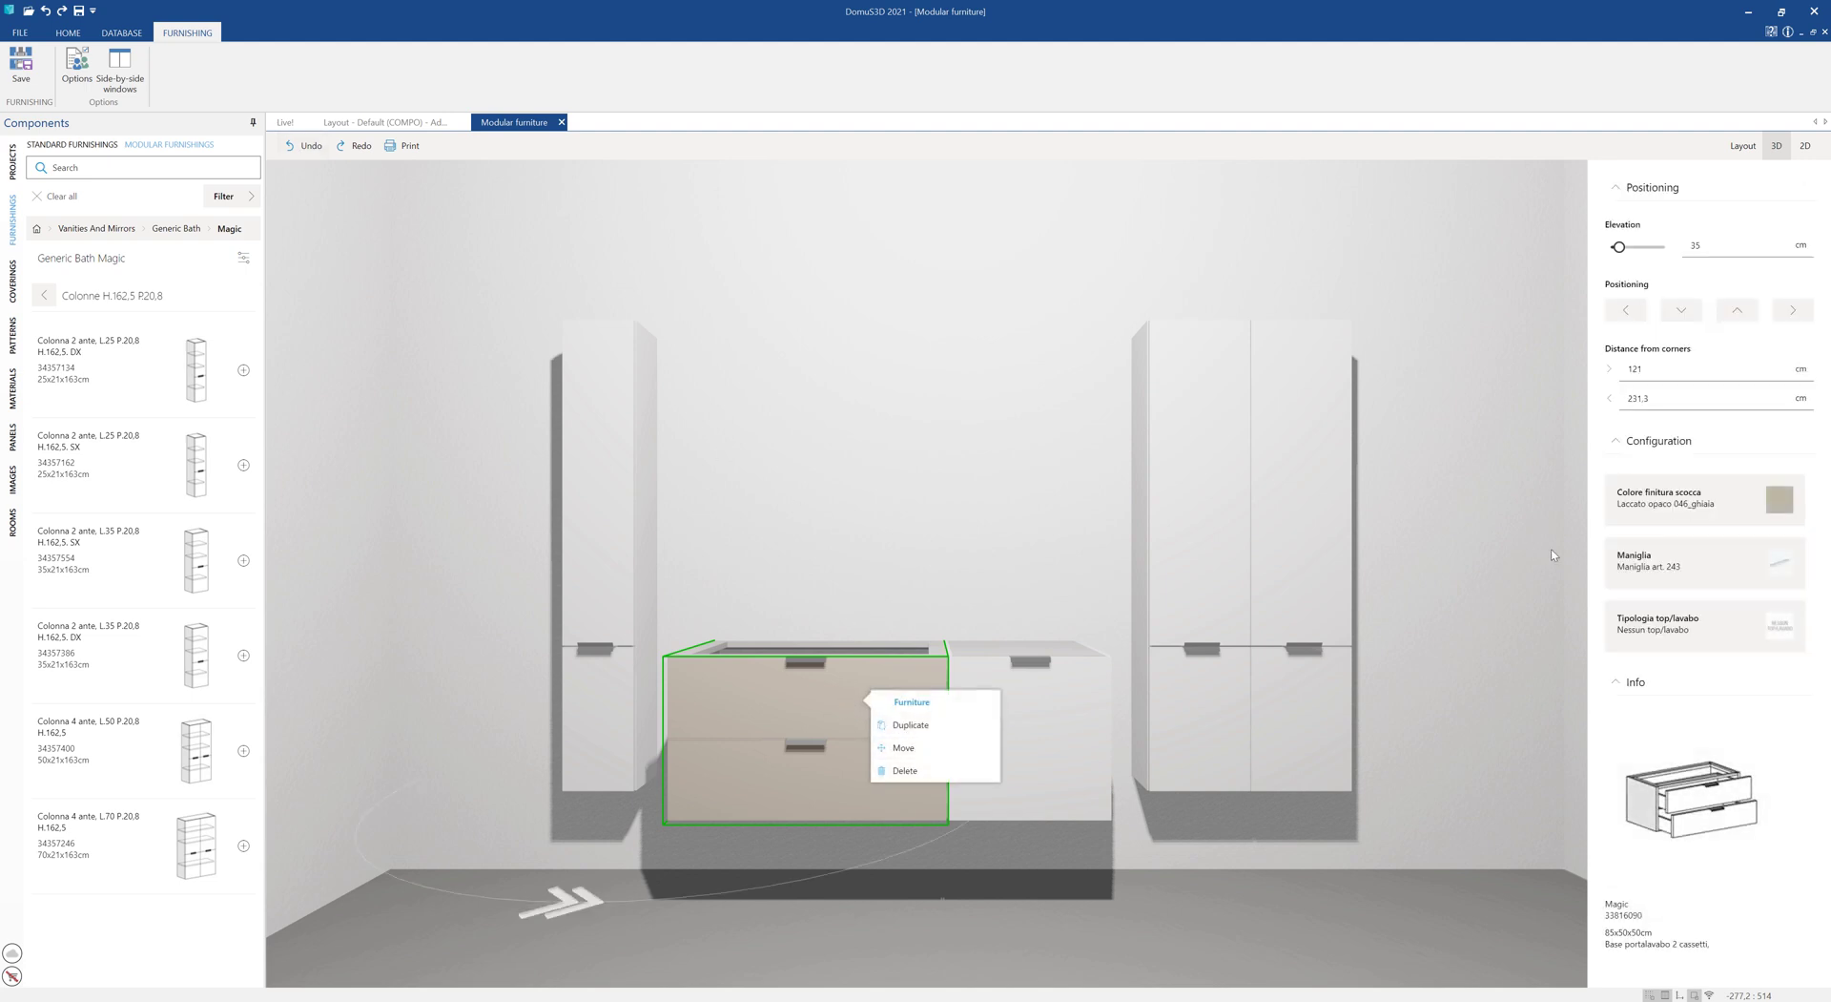
{"action": "left_click", "coordinate": [1777, 628]}
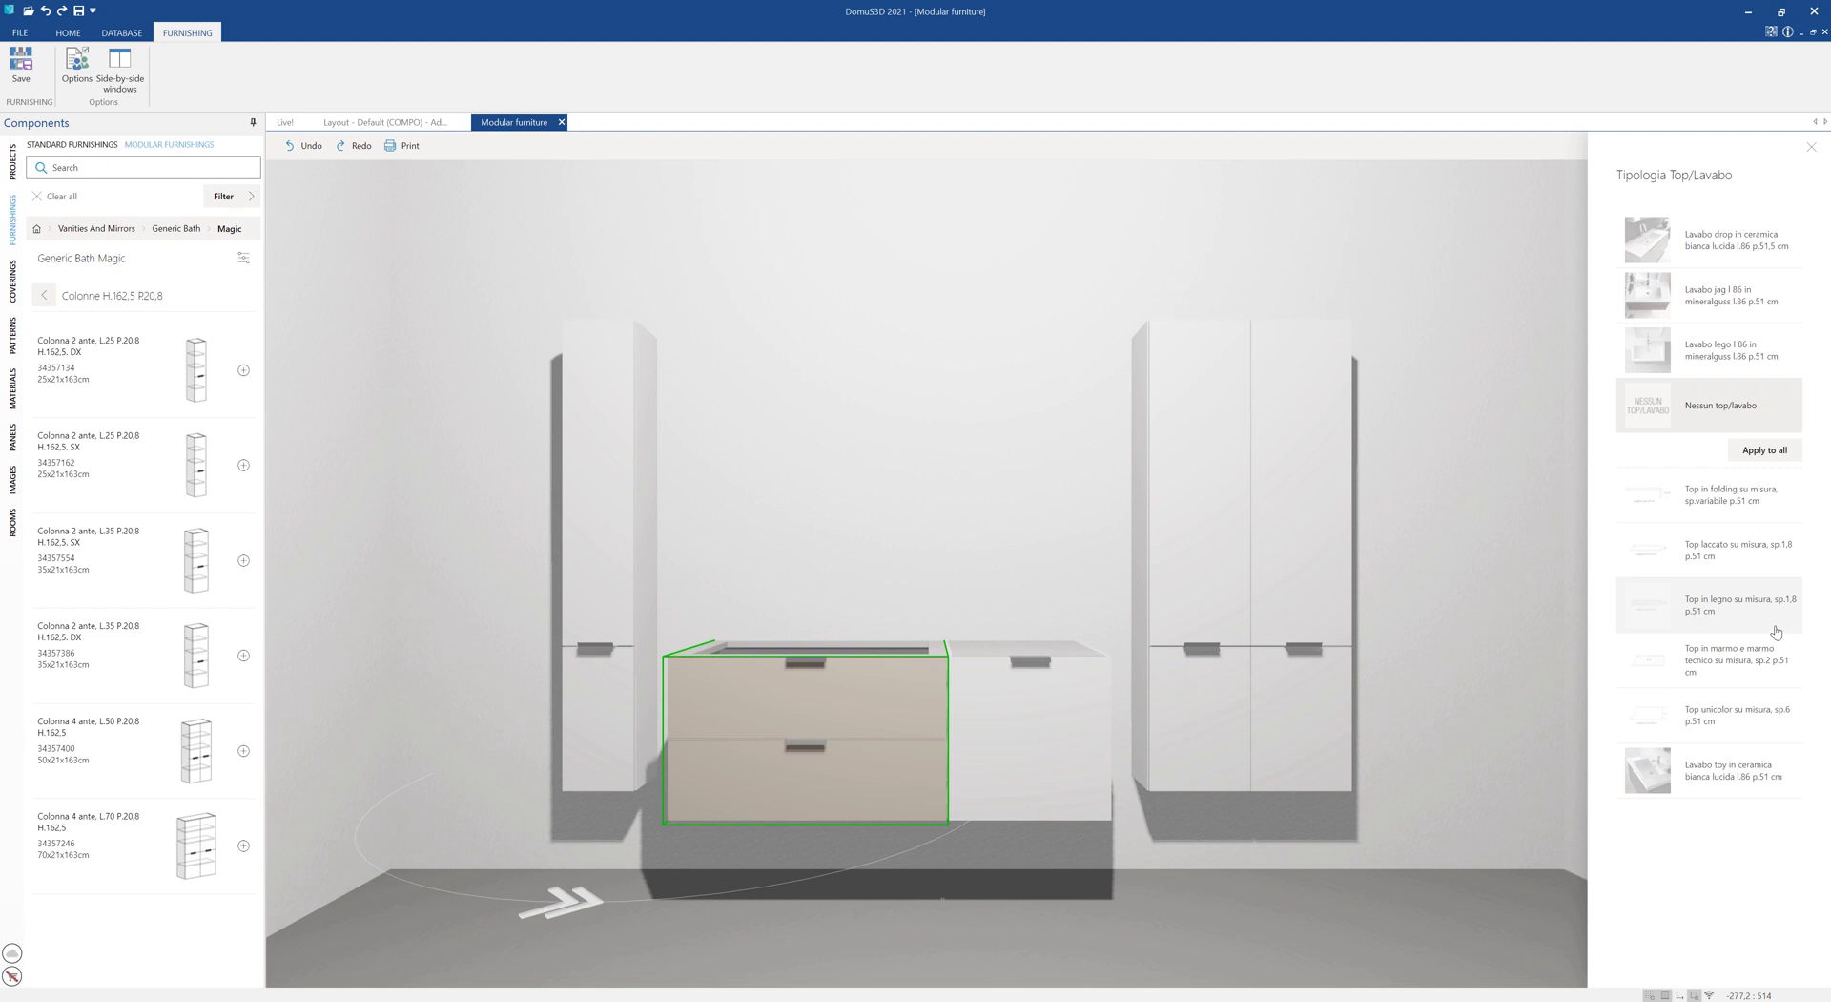
{"action": "left_click", "coordinate": [1715, 241]}
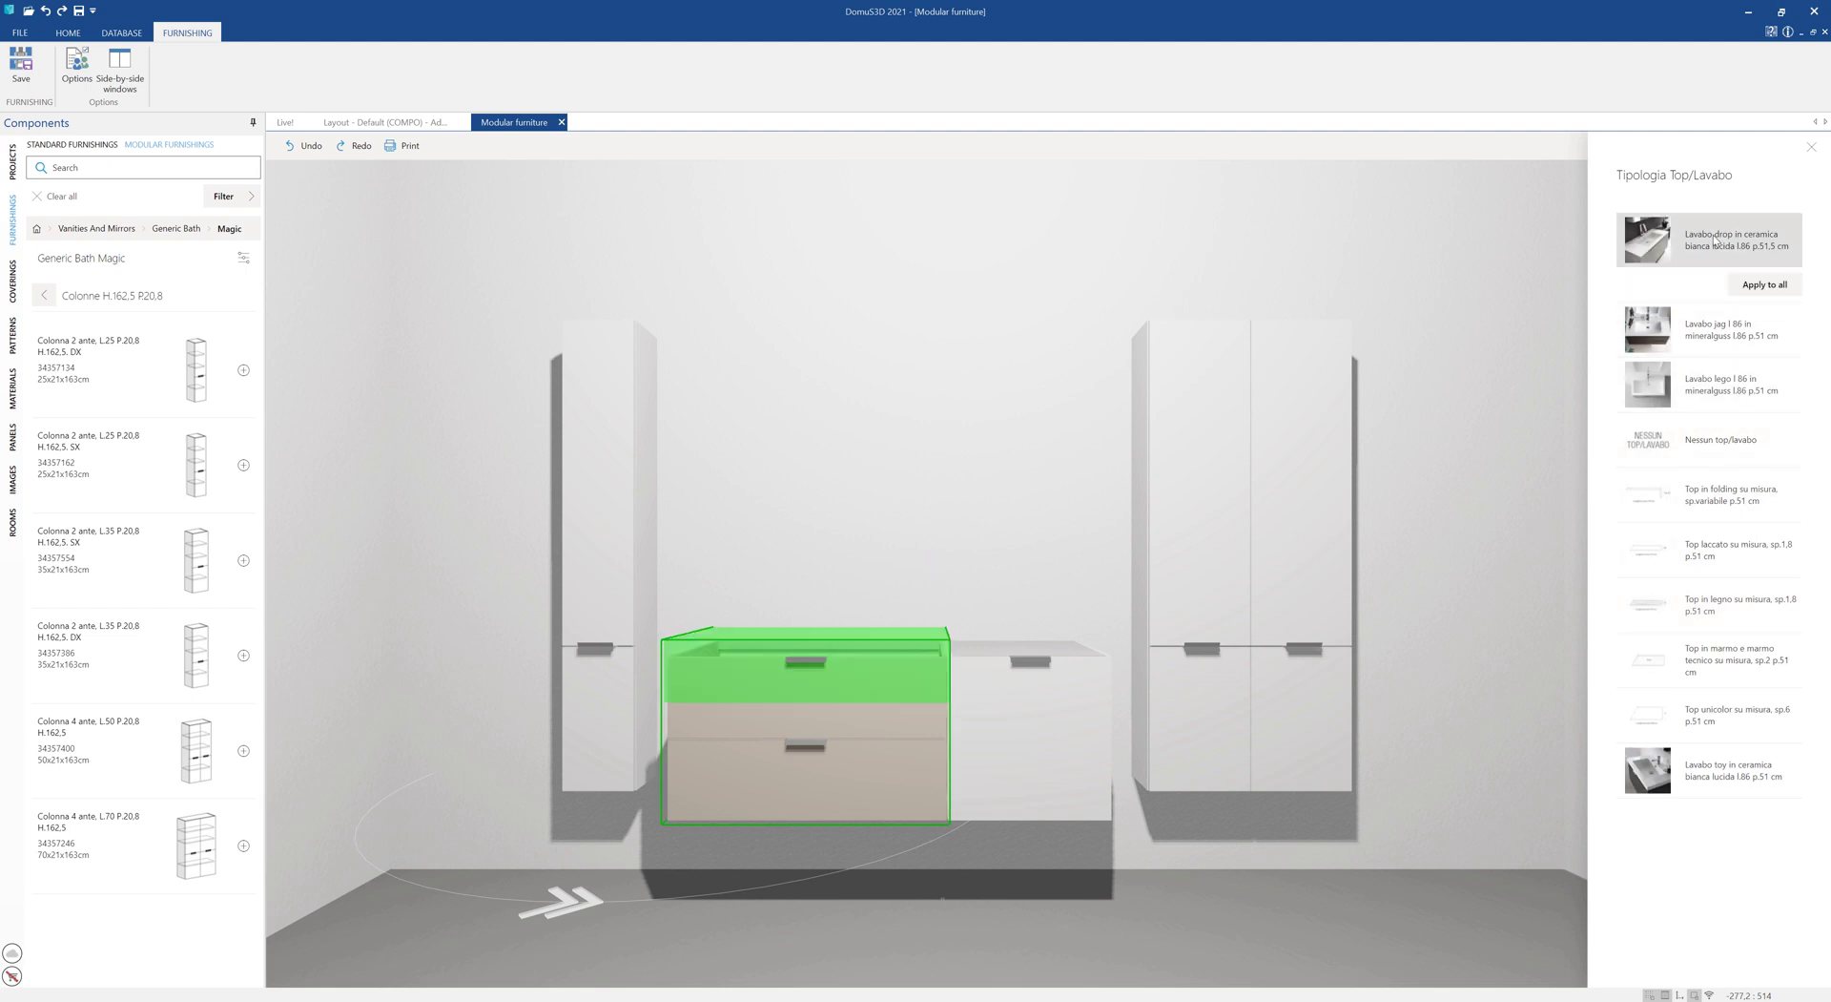
{"action": "left_click", "coordinate": [1703, 330]}
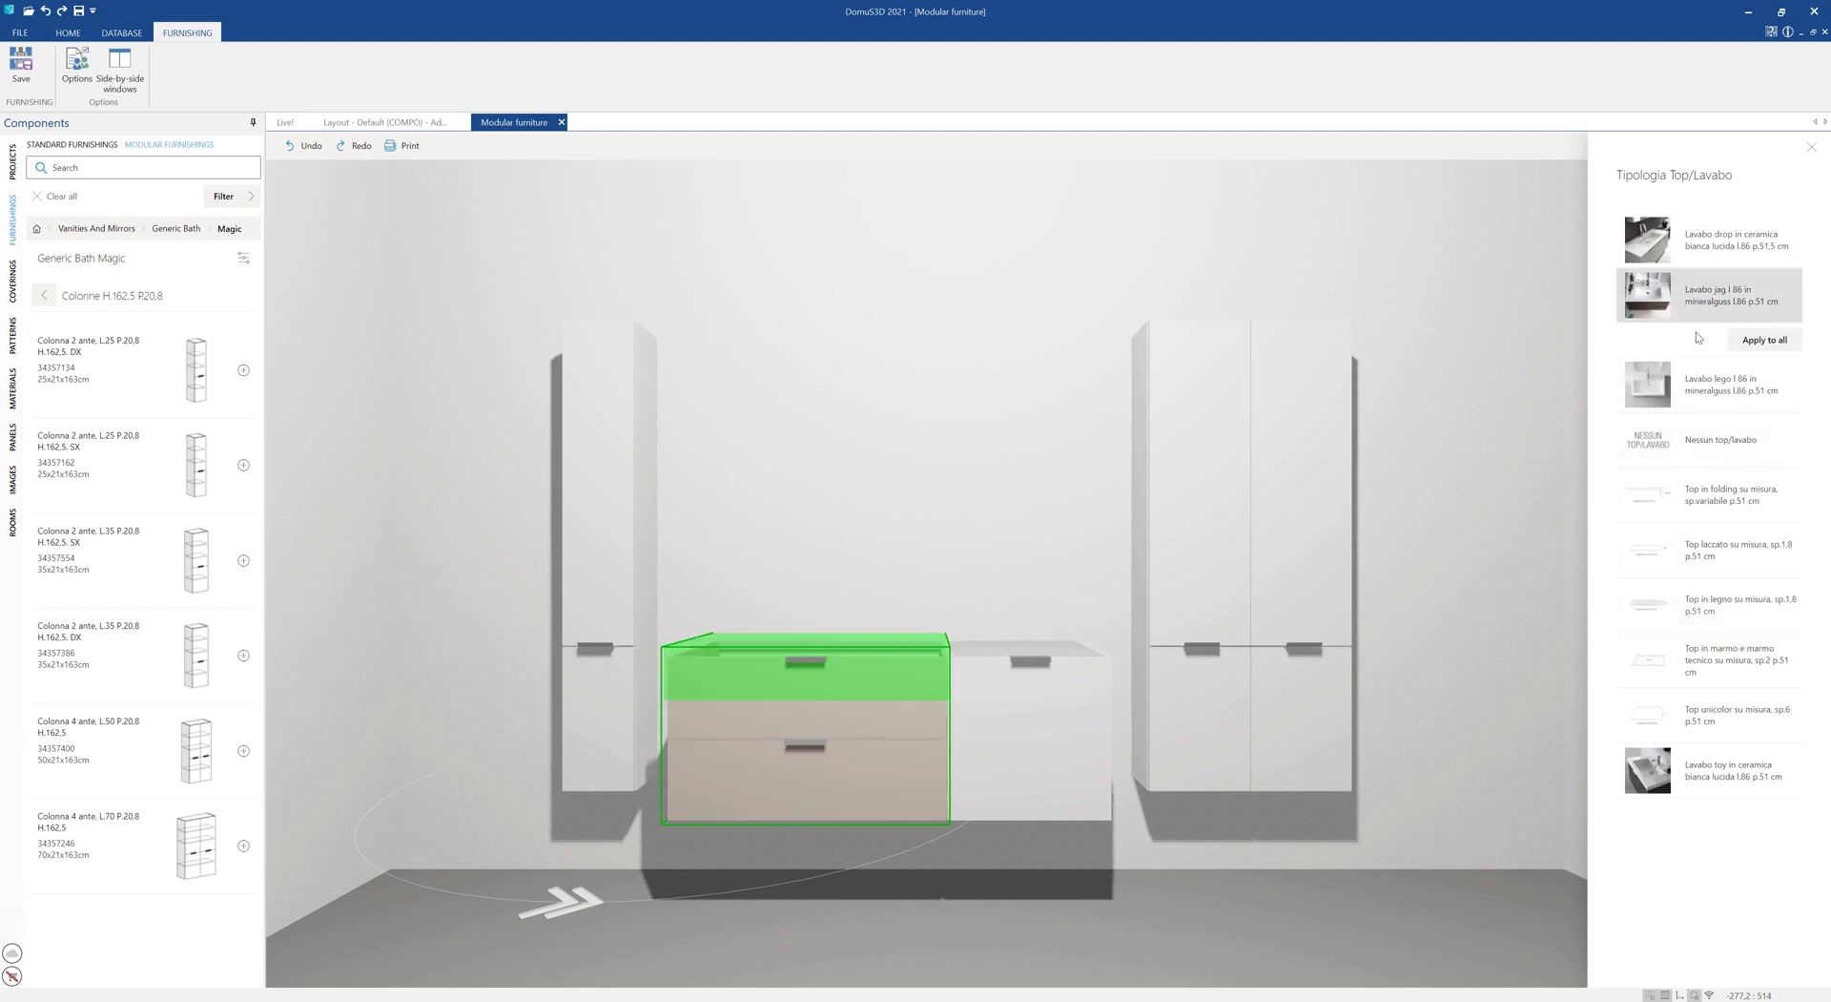
{"action": "left_click", "coordinate": [1726, 788]}
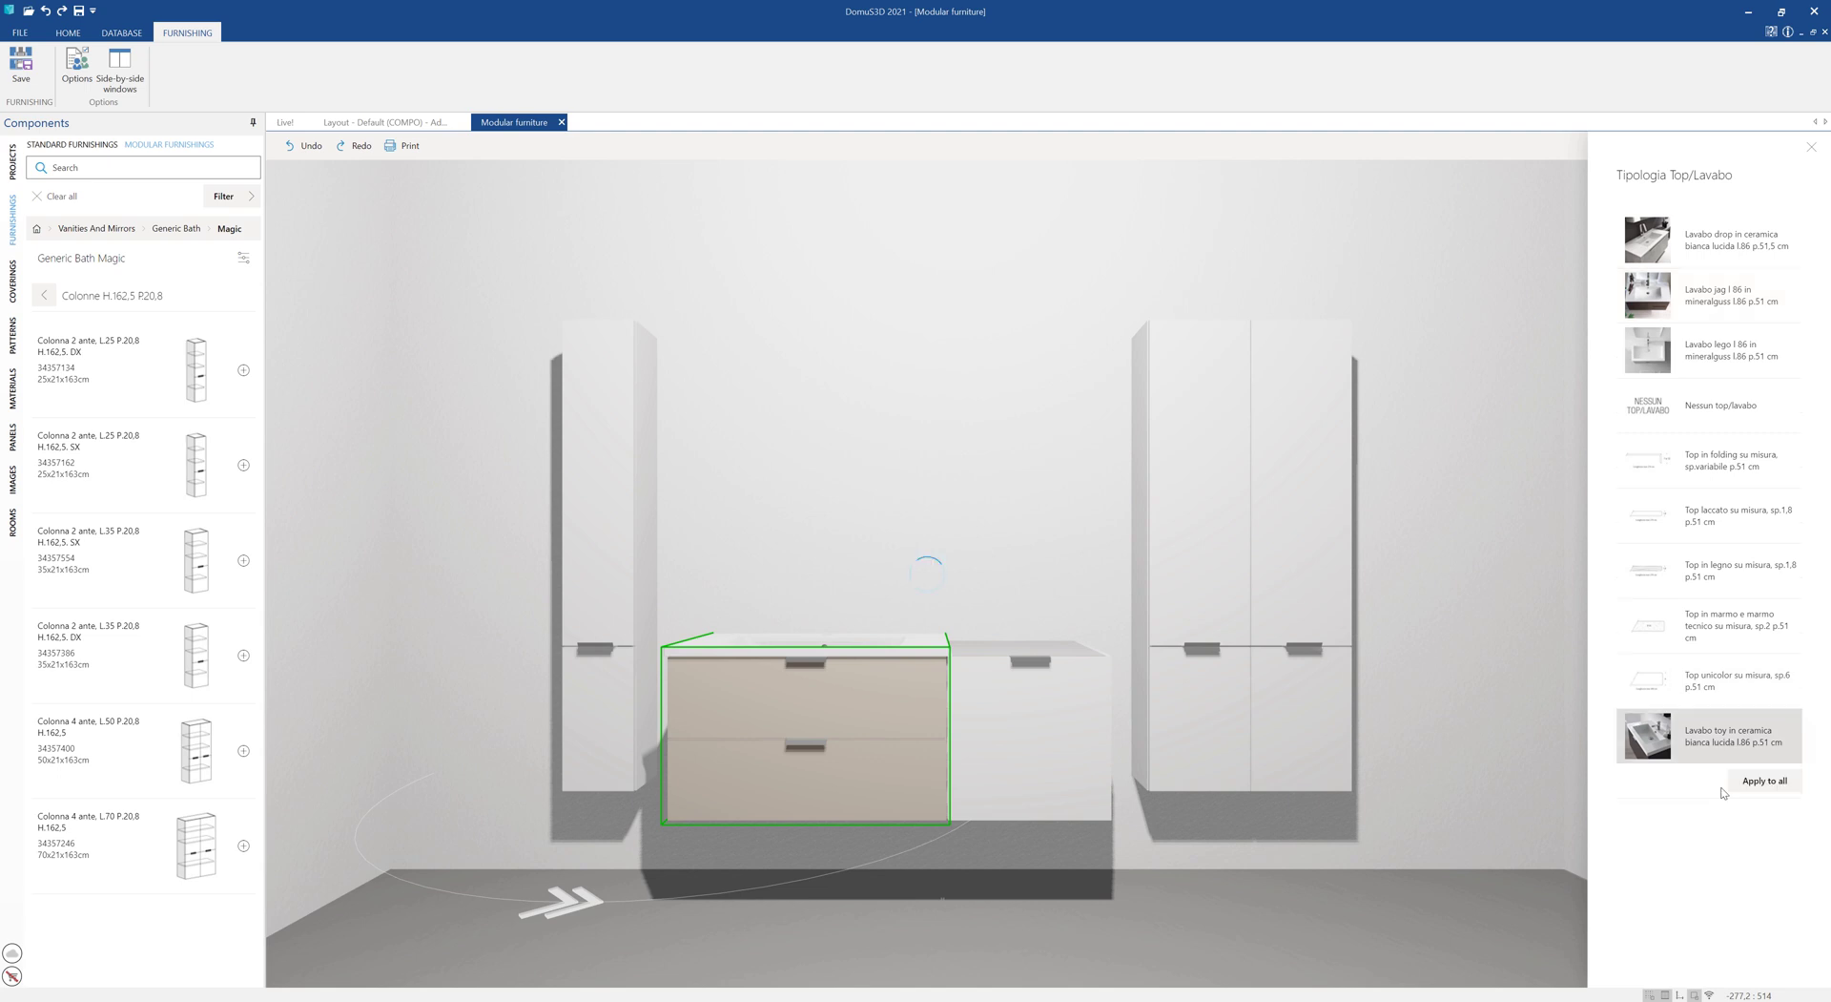
{"action": "left_click", "coordinate": [1731, 629]}
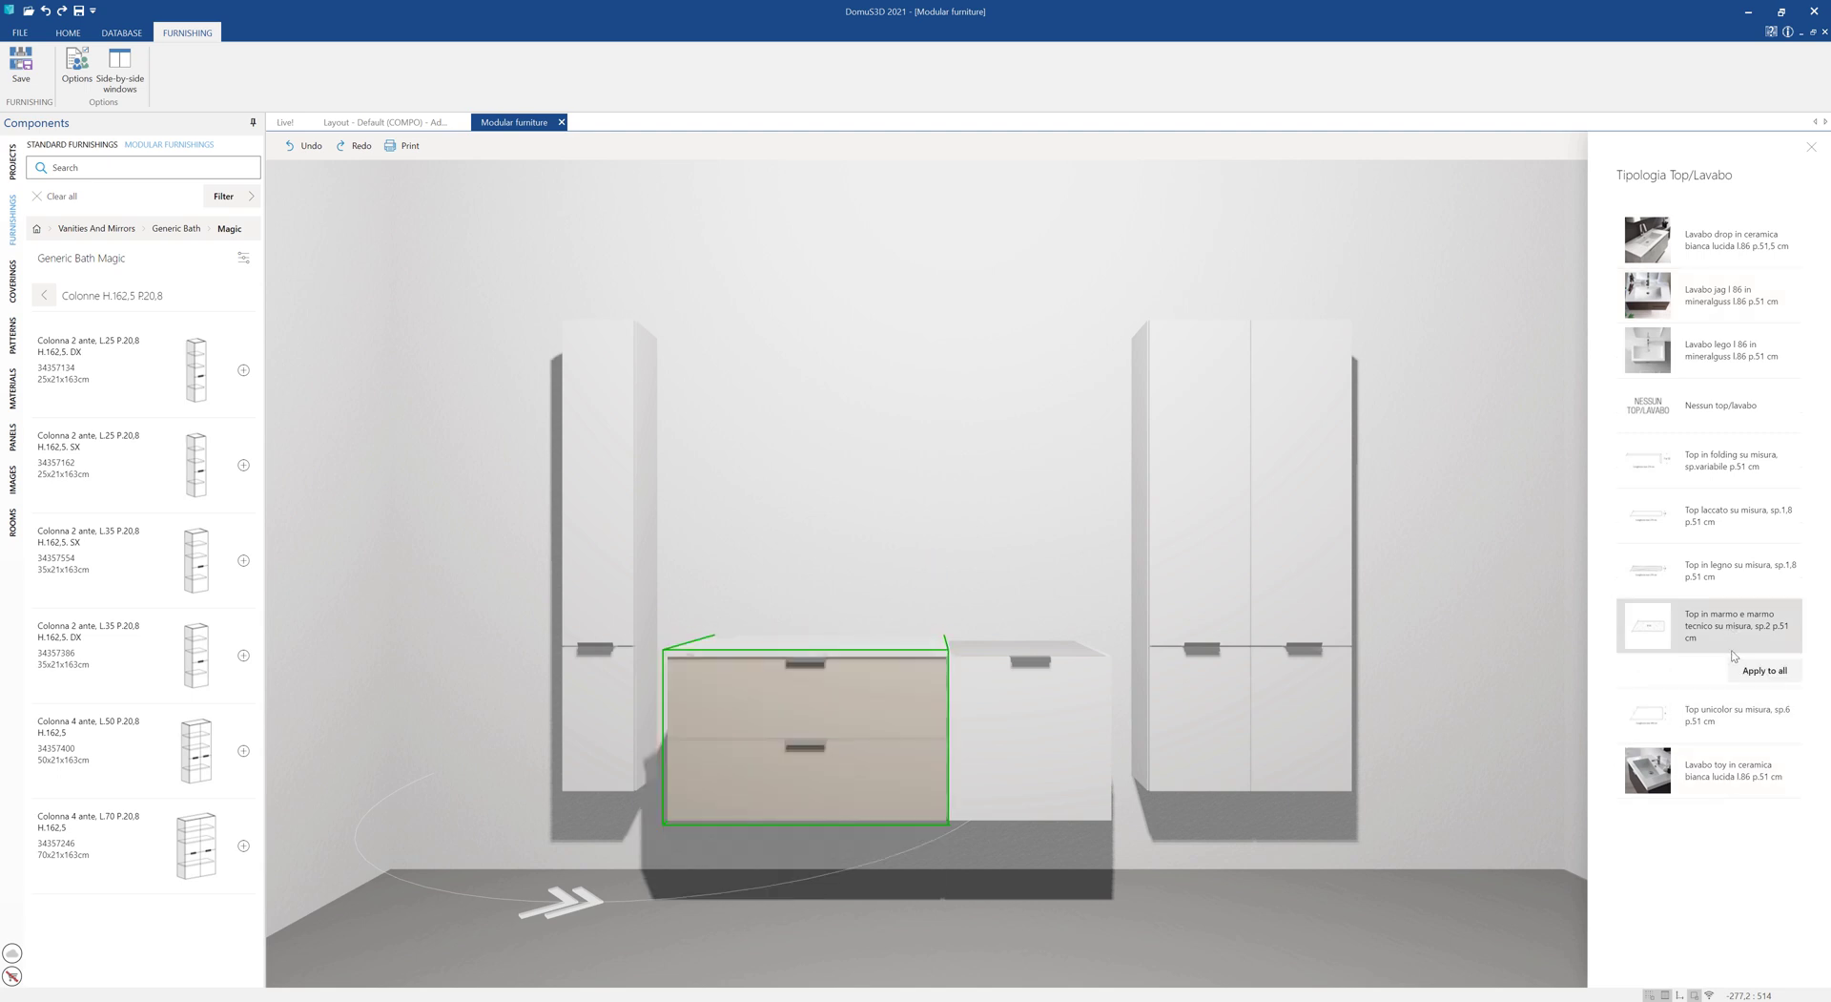
{"action": "left_click", "coordinate": [1736, 669]}
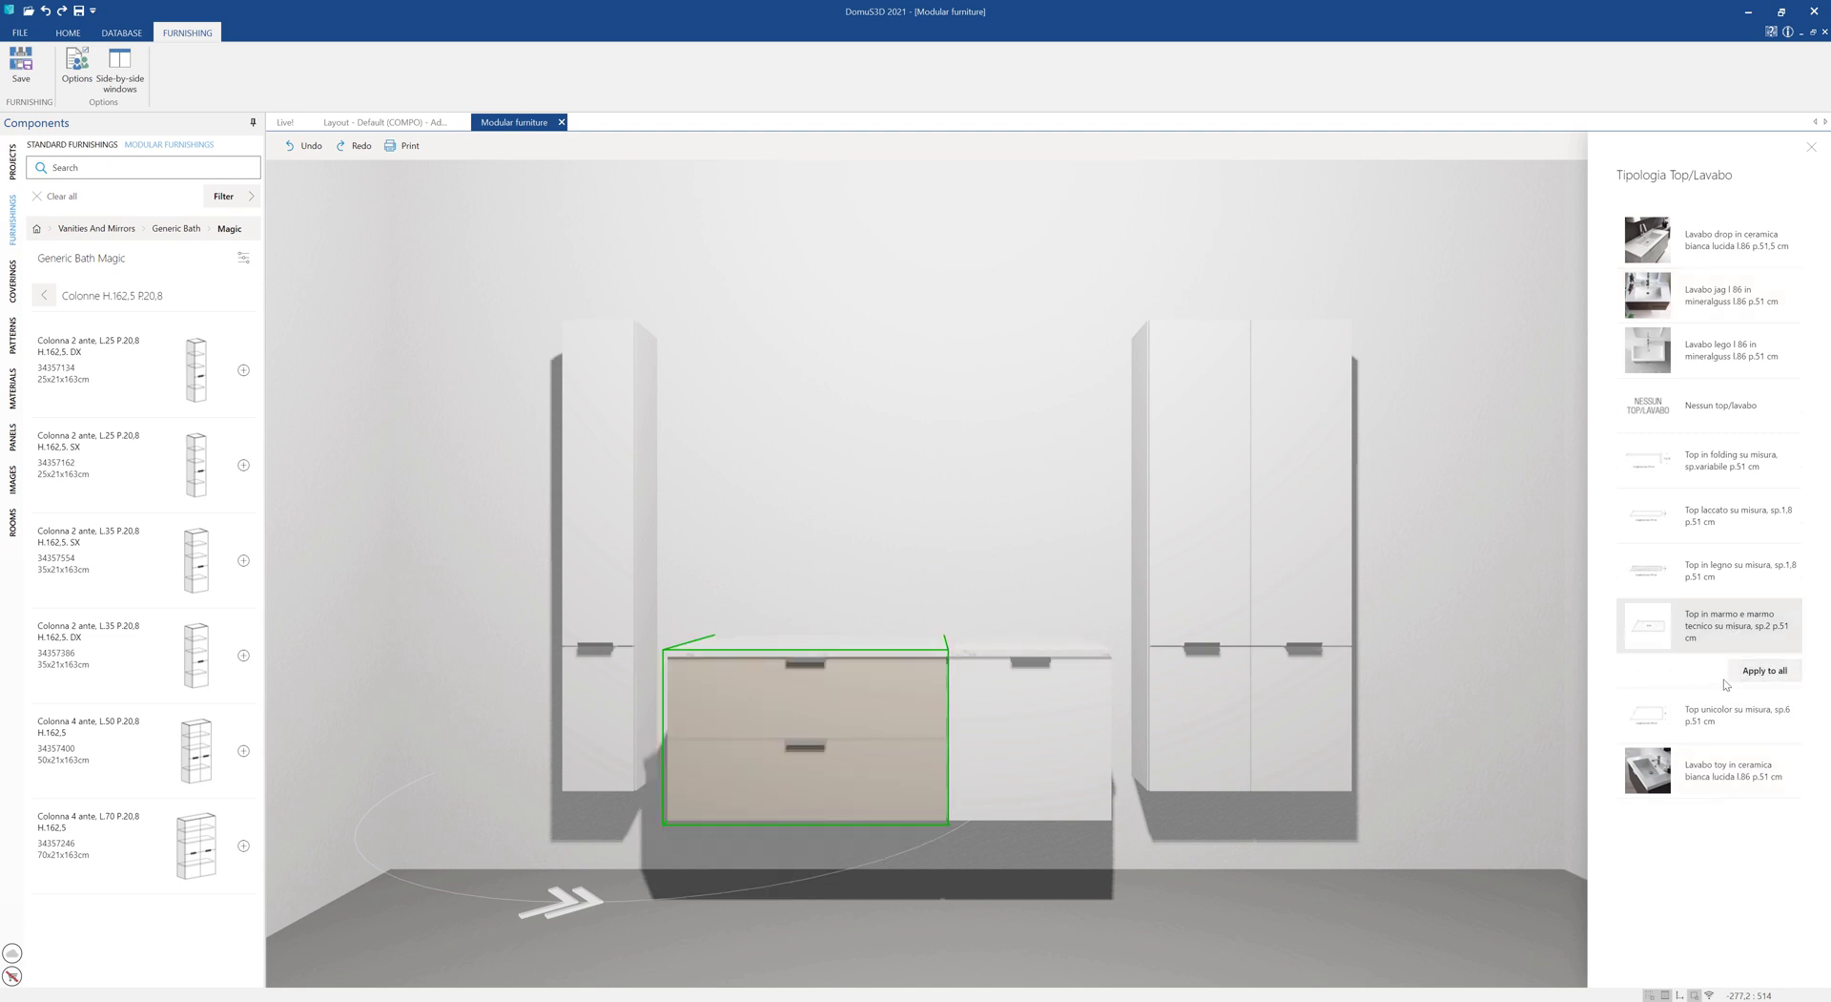
{"action": "left_click", "coordinate": [1809, 146]}
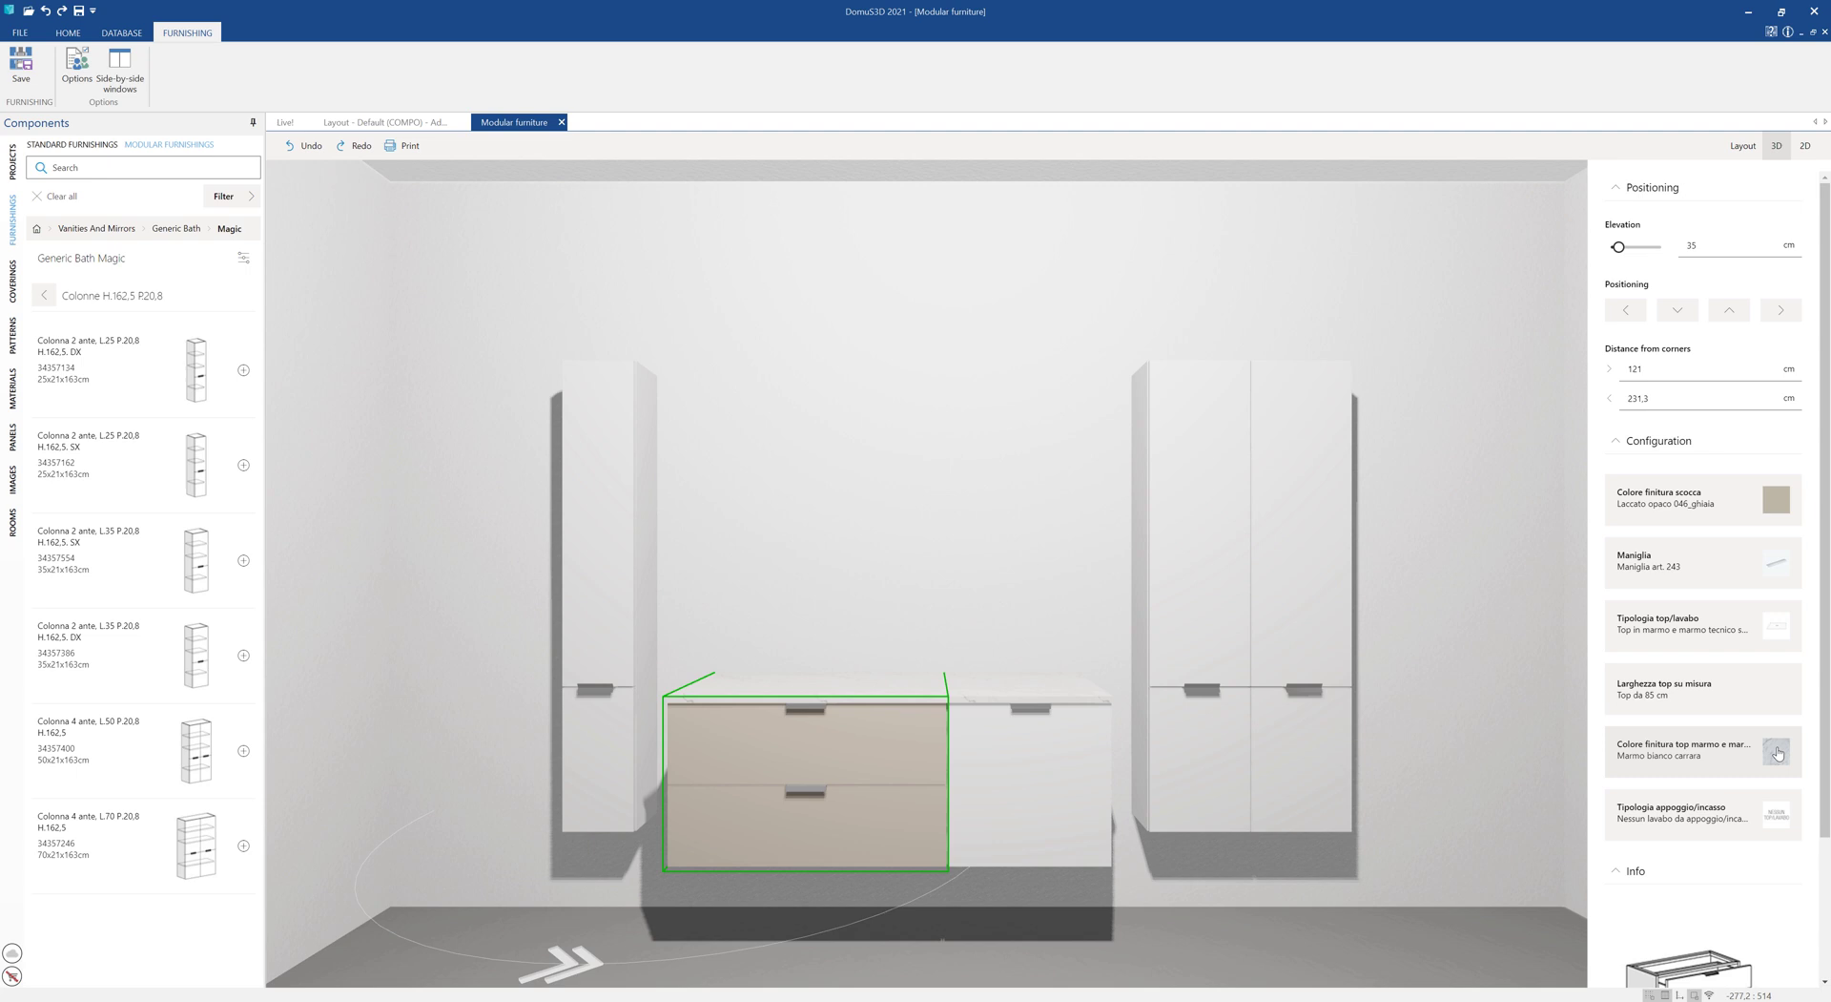
Step: Change the marble top finish to Marmo tecnico bianco polare and apply it to all units
{"action": "left_click", "coordinate": [1778, 754]}
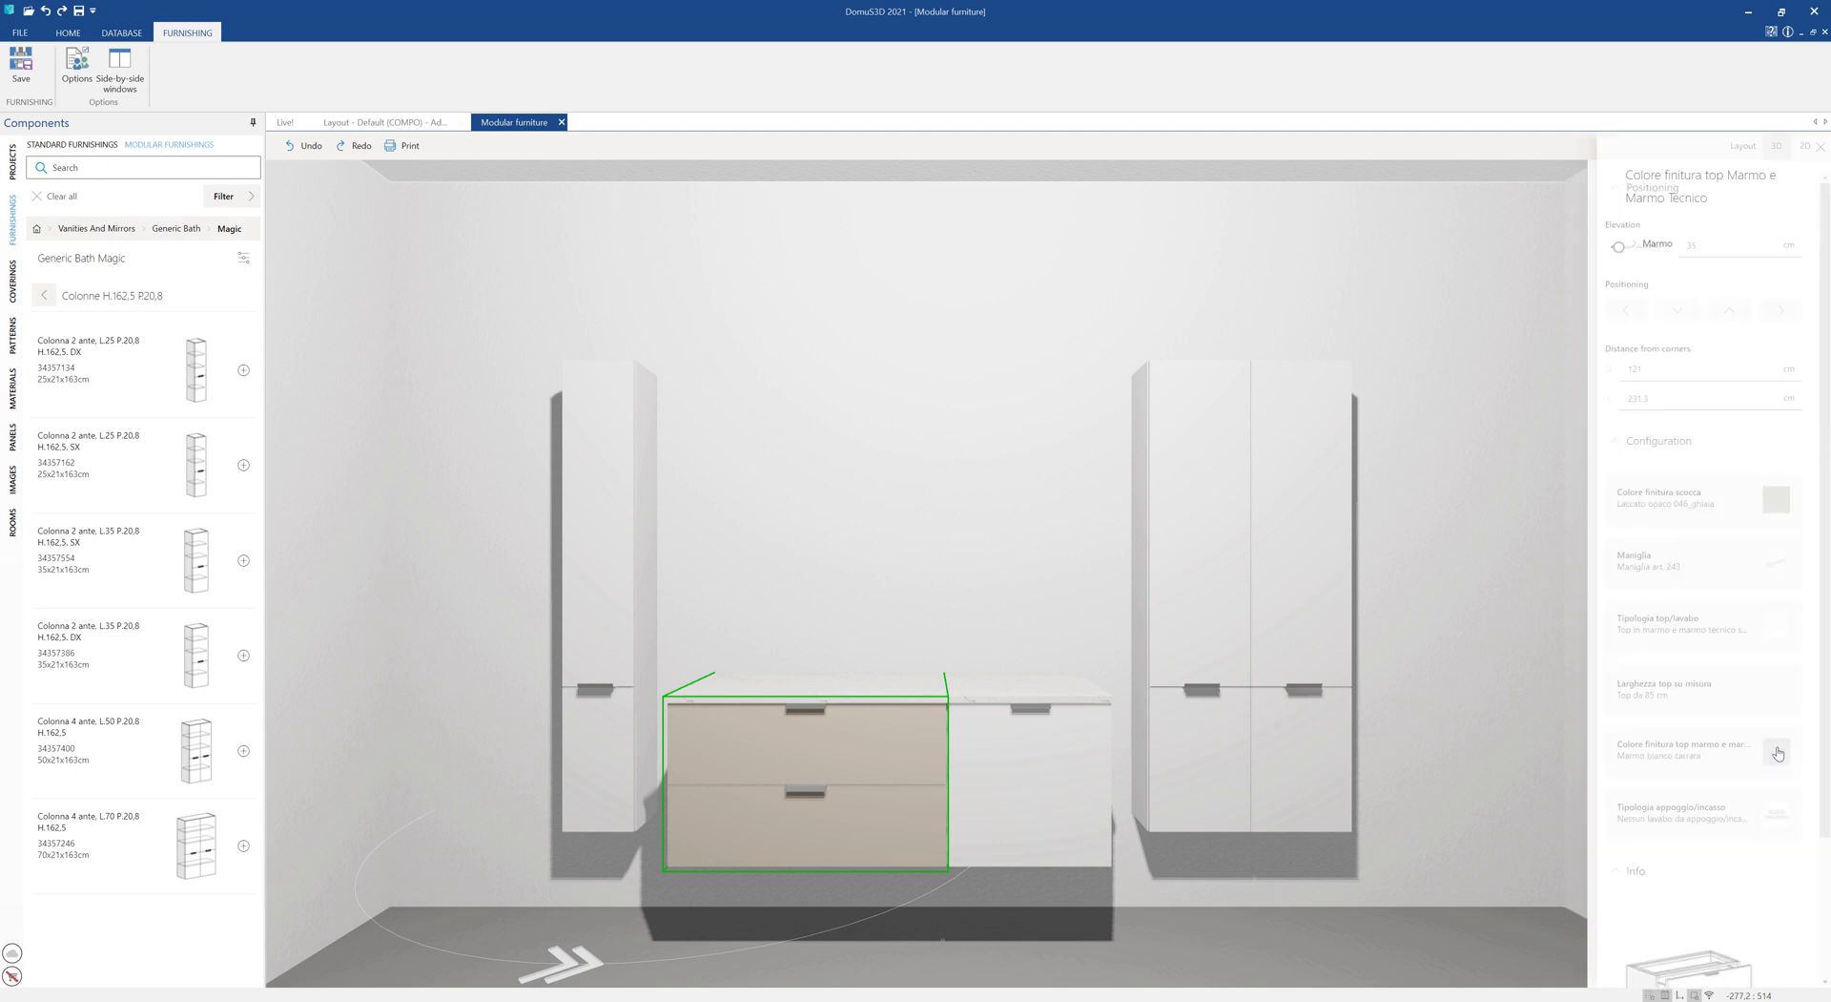
{"action": "left_click", "coordinate": [1650, 244]}
{"action": "left_click", "coordinate": [1702, 398]}
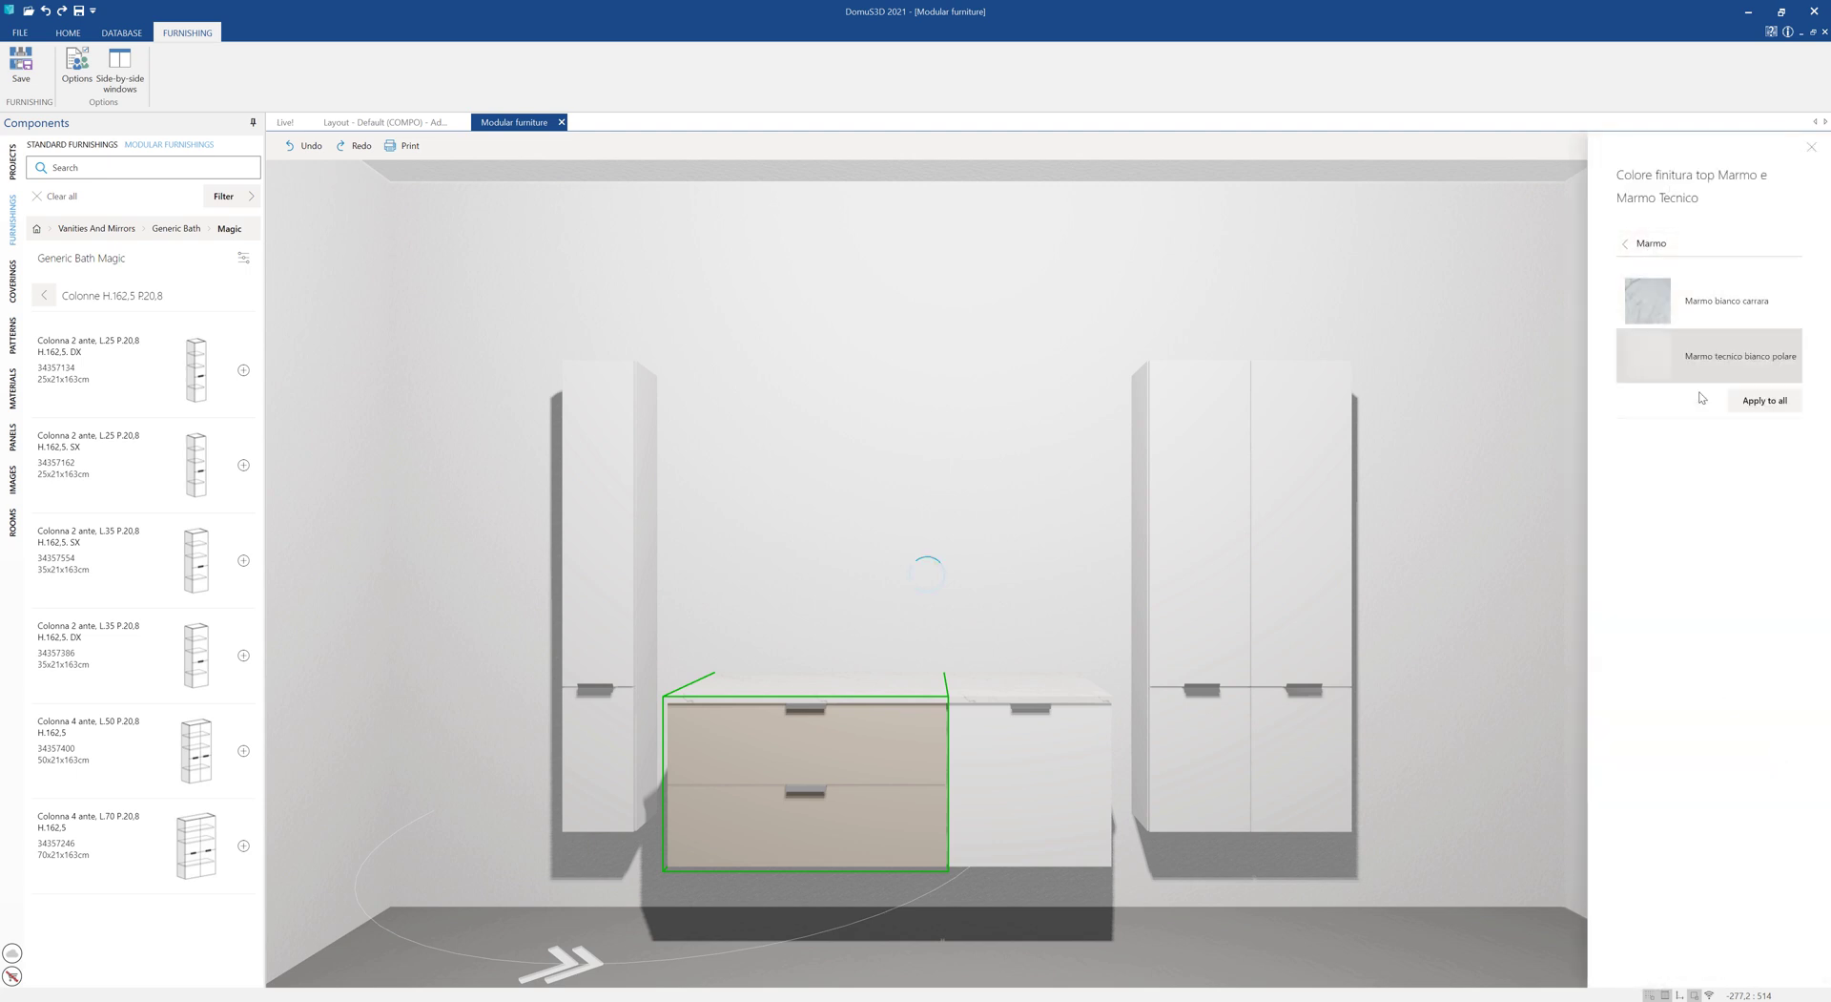
{"action": "left_click", "coordinate": [1749, 405]}
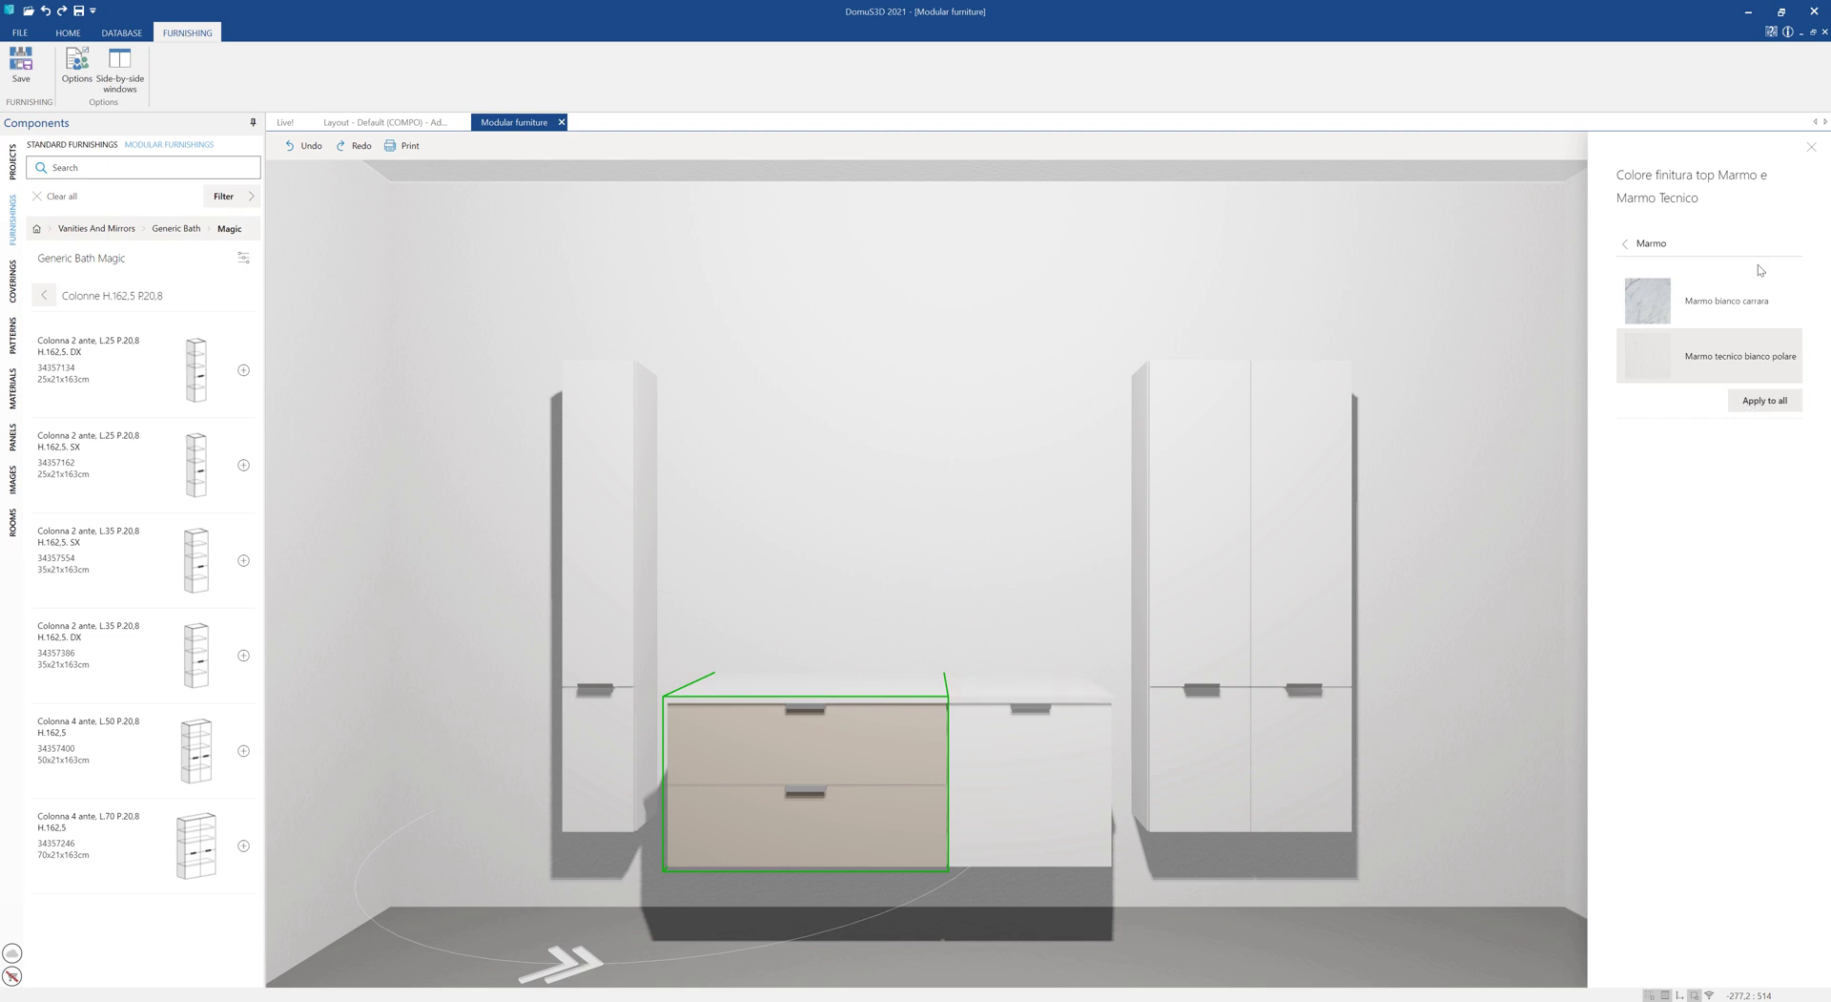
{"action": "left_click", "coordinate": [1808, 151]}
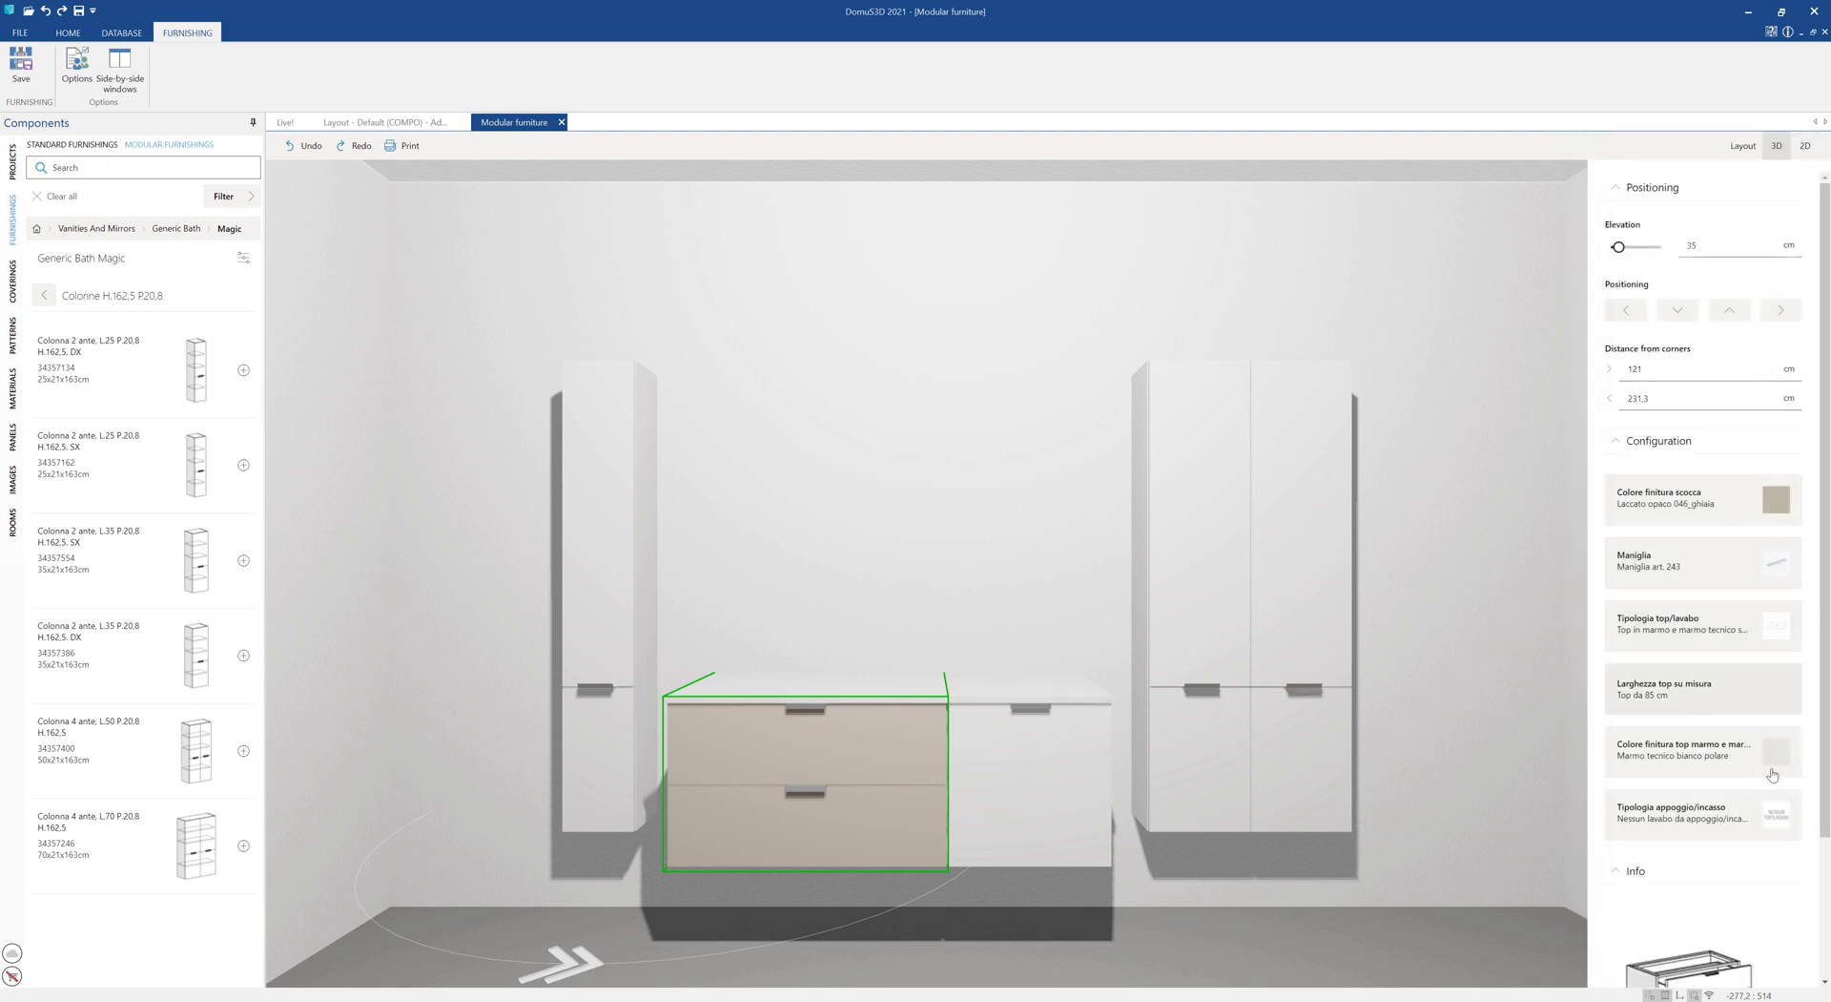
Step: Compare several basins on the washbasin base and choose Lavabo fall "tutto fuori" in ceramica bianca lucida l.61 p.37 cm
{"action": "left_click", "coordinate": [1765, 821]}
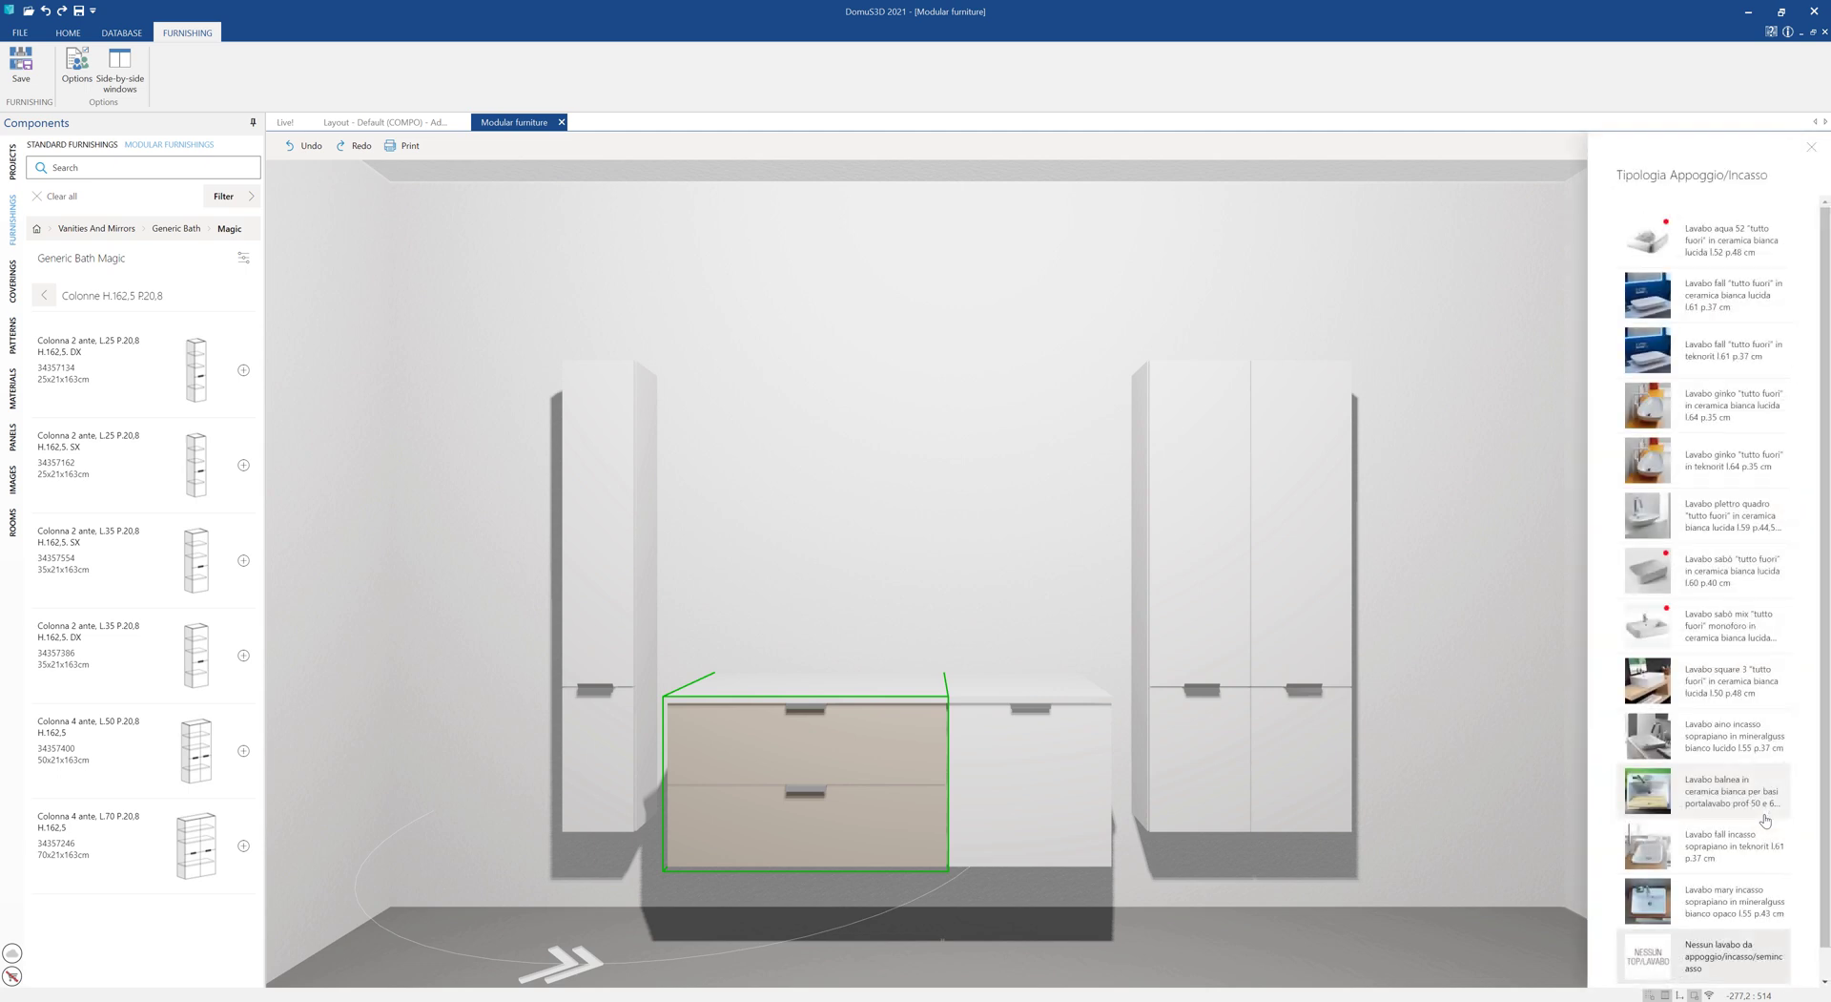
{"action": "left_click", "coordinate": [1751, 293]}
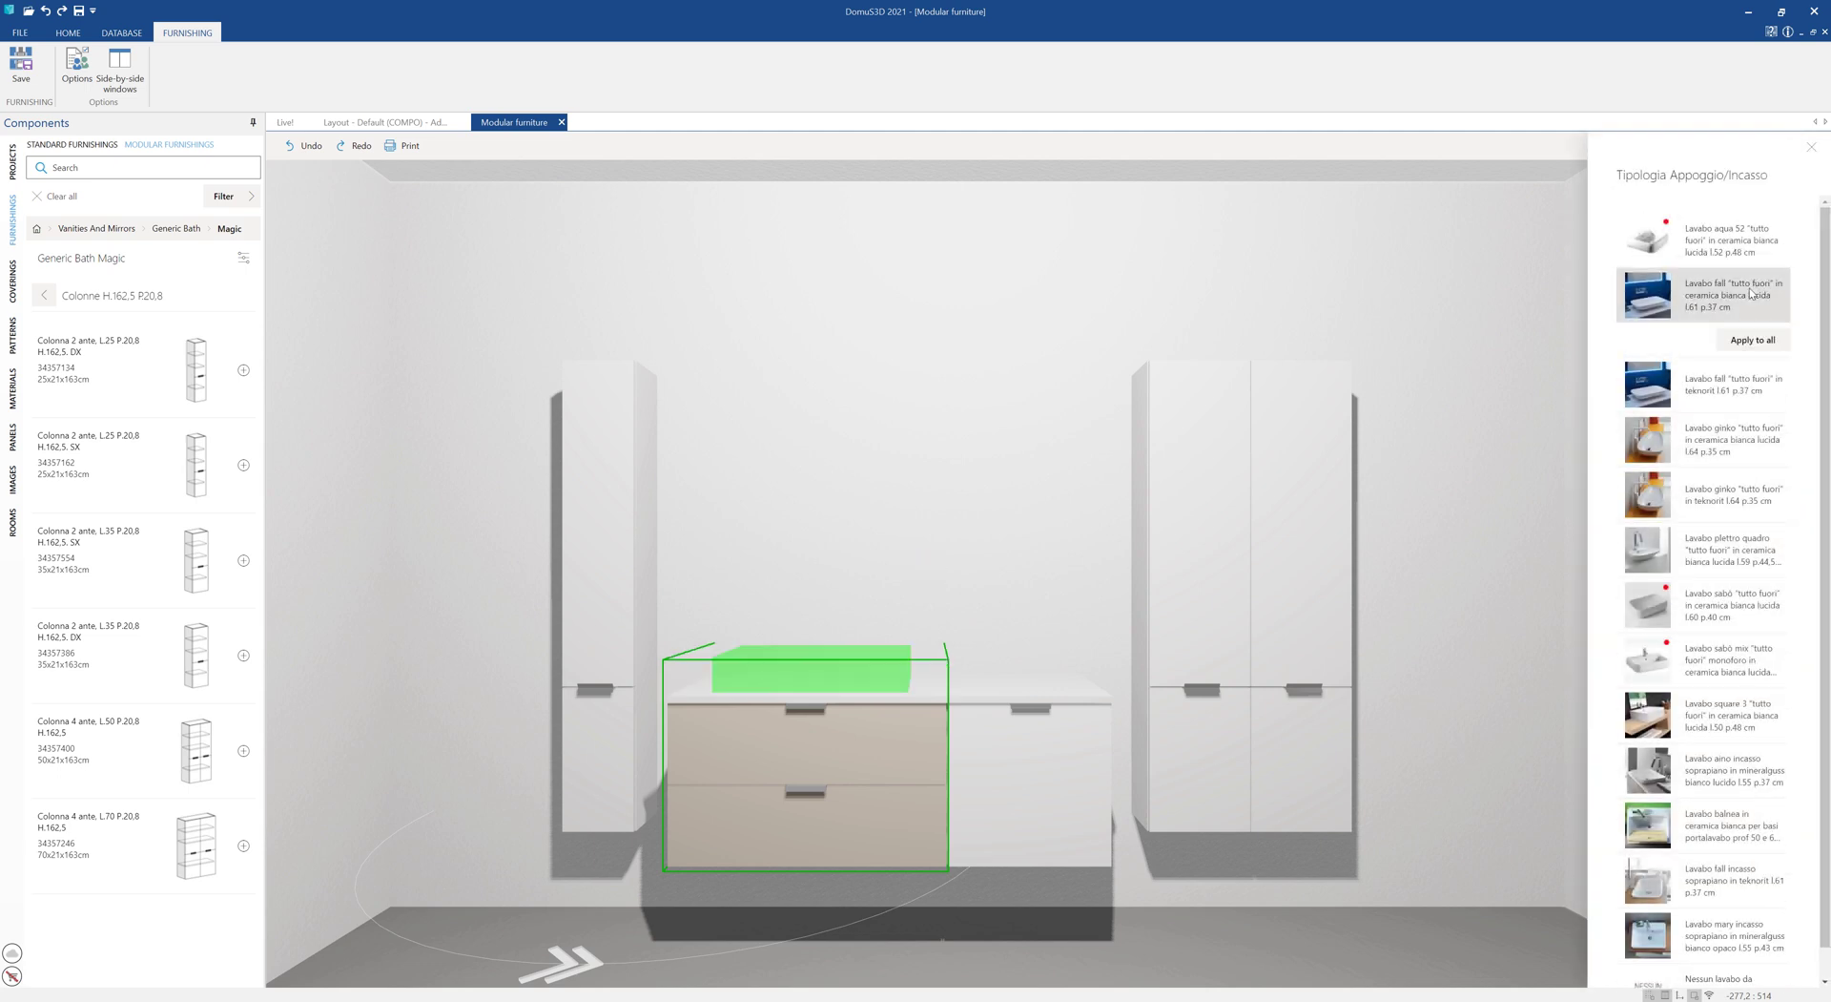
{"action": "left_click", "coordinate": [1699, 614]}
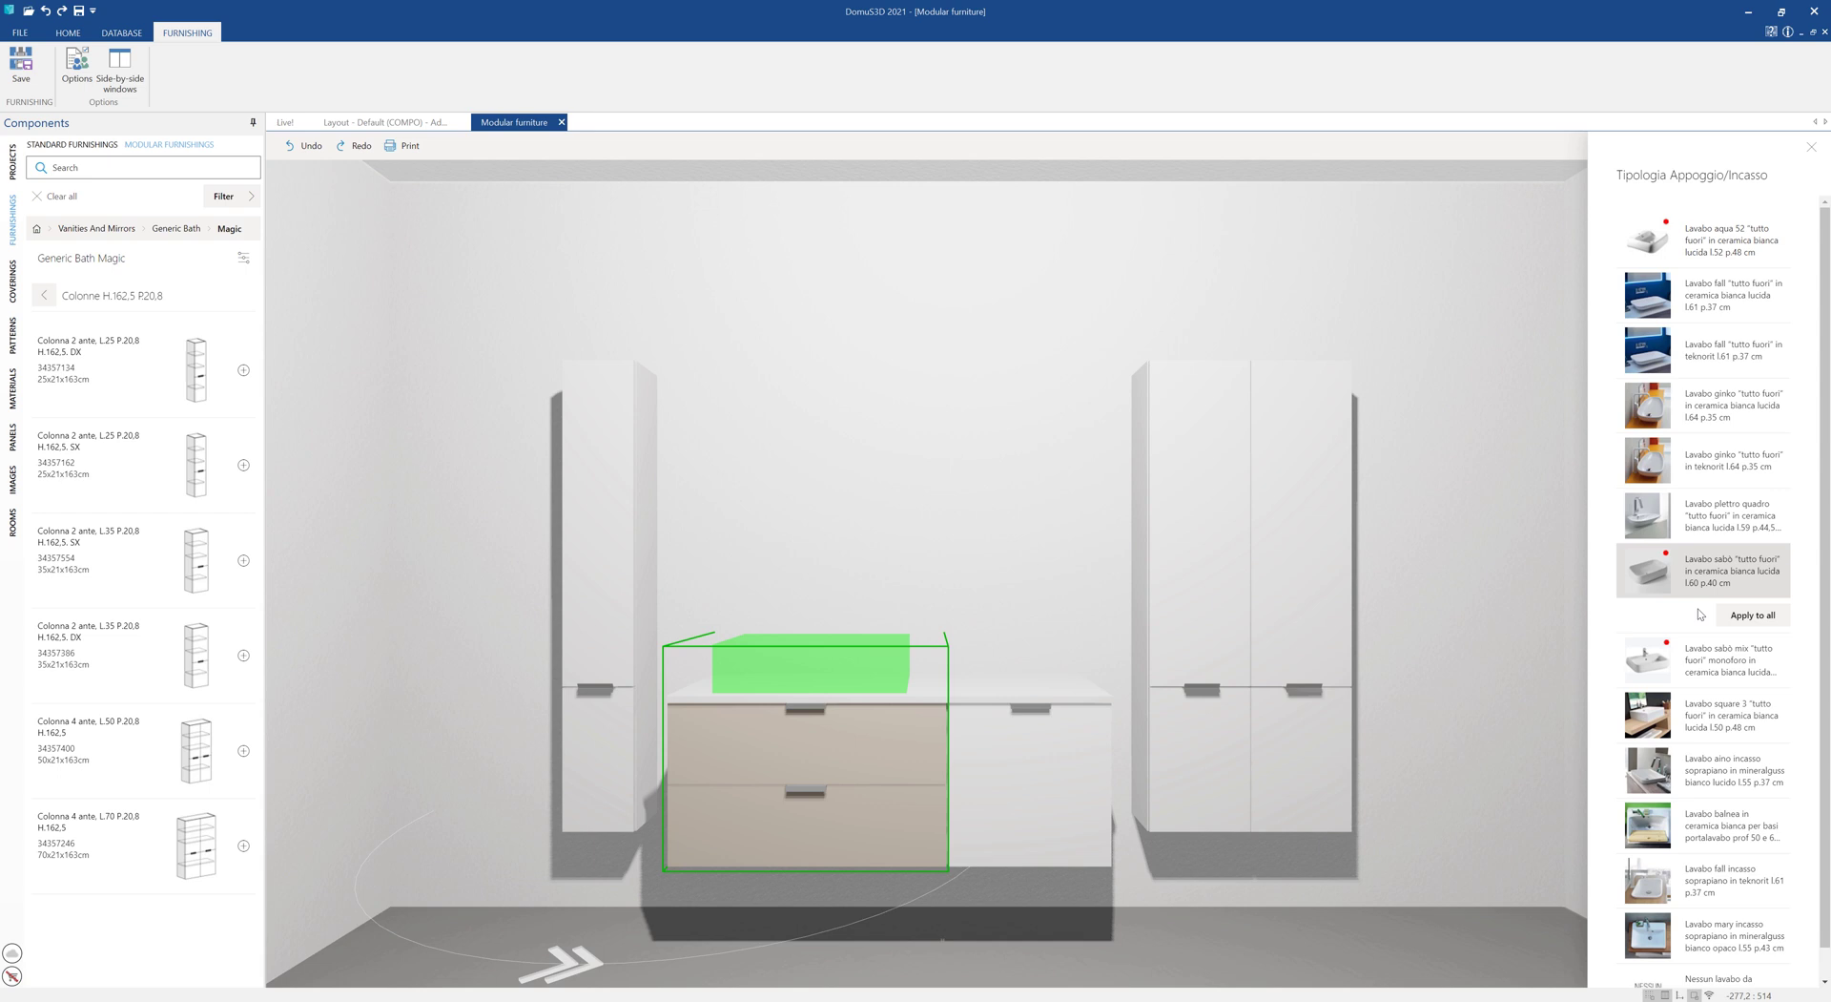
{"action": "left_click", "coordinate": [1720, 787]}
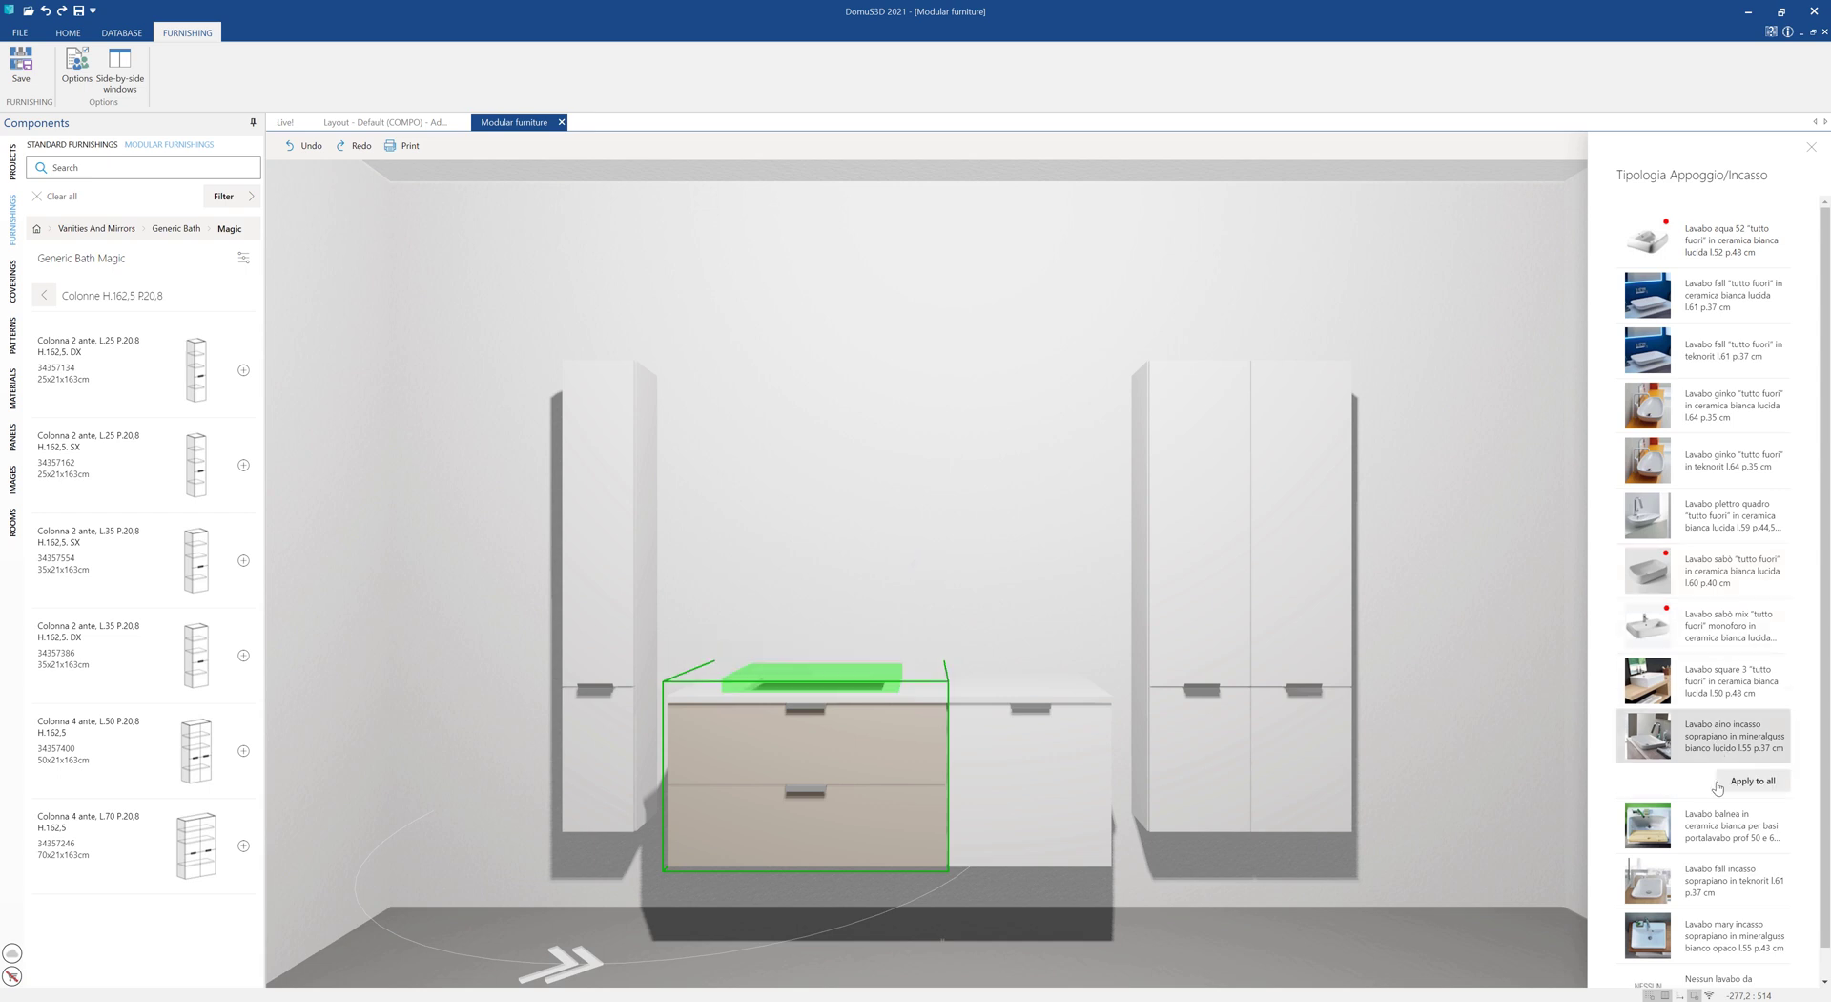
{"action": "left_click", "coordinate": [1718, 881]}
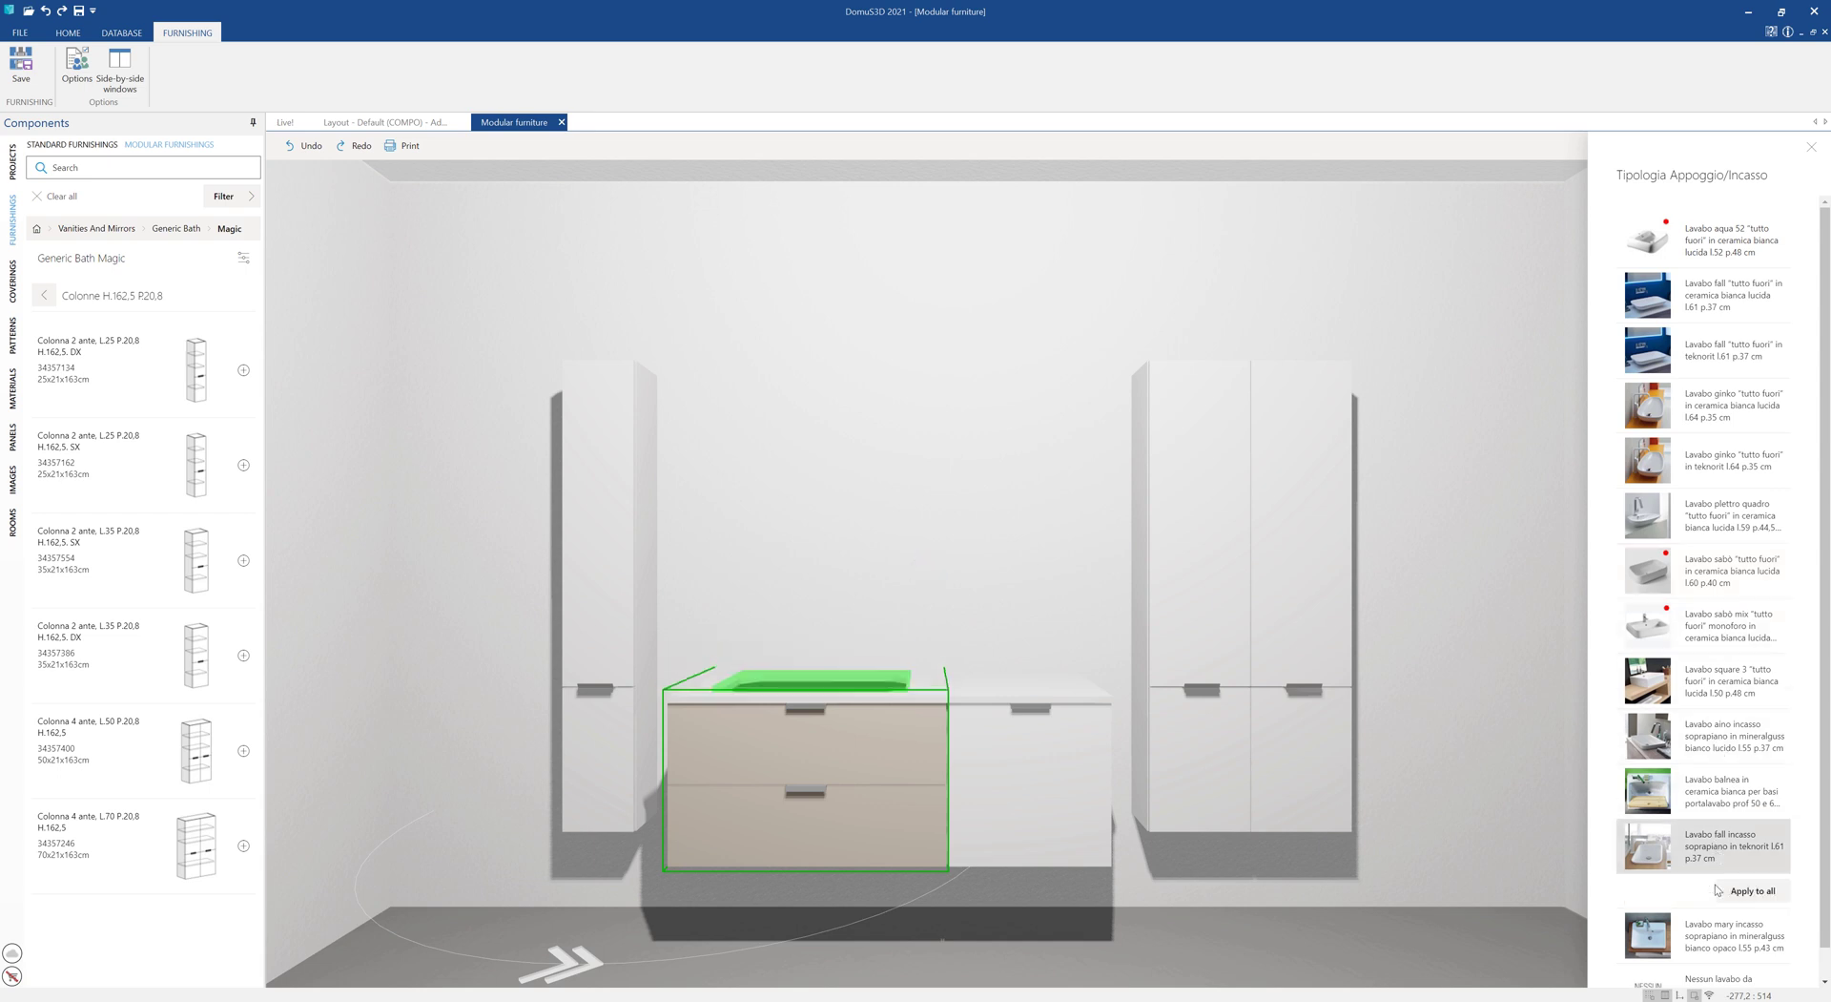
{"action": "left_click", "coordinate": [1701, 303]}
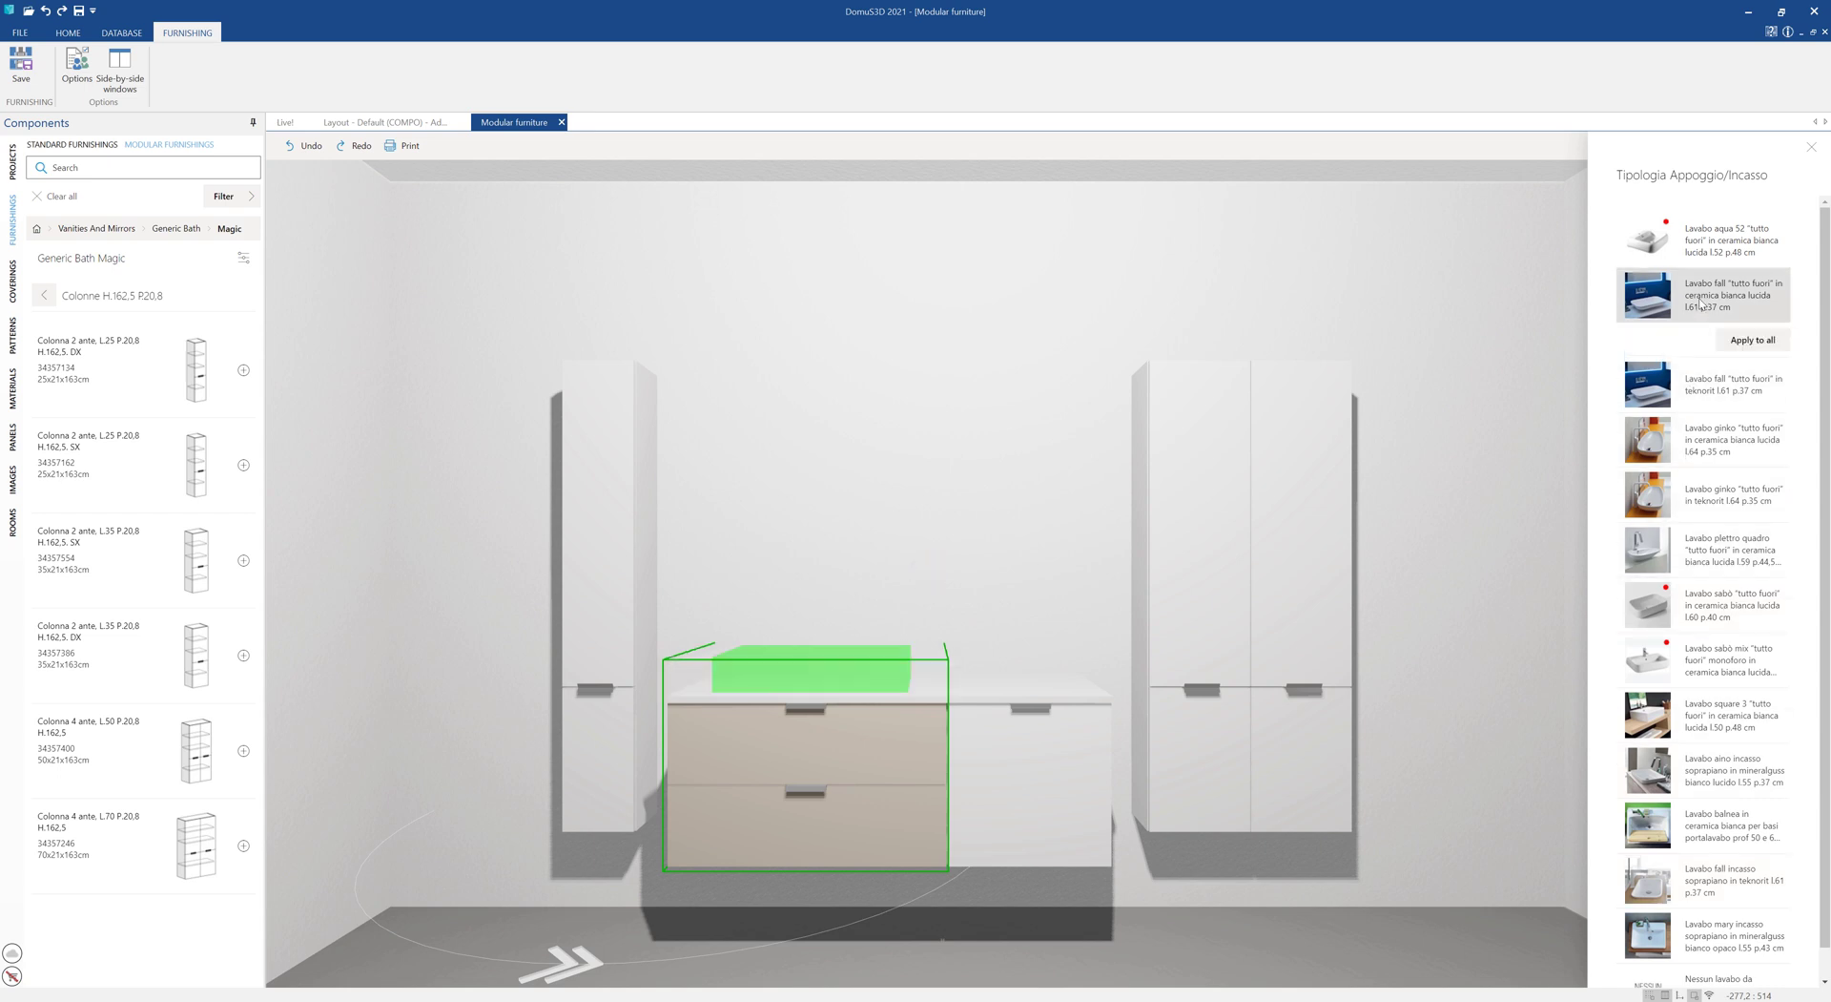
{"action": "left_click", "coordinate": [1809, 149]}
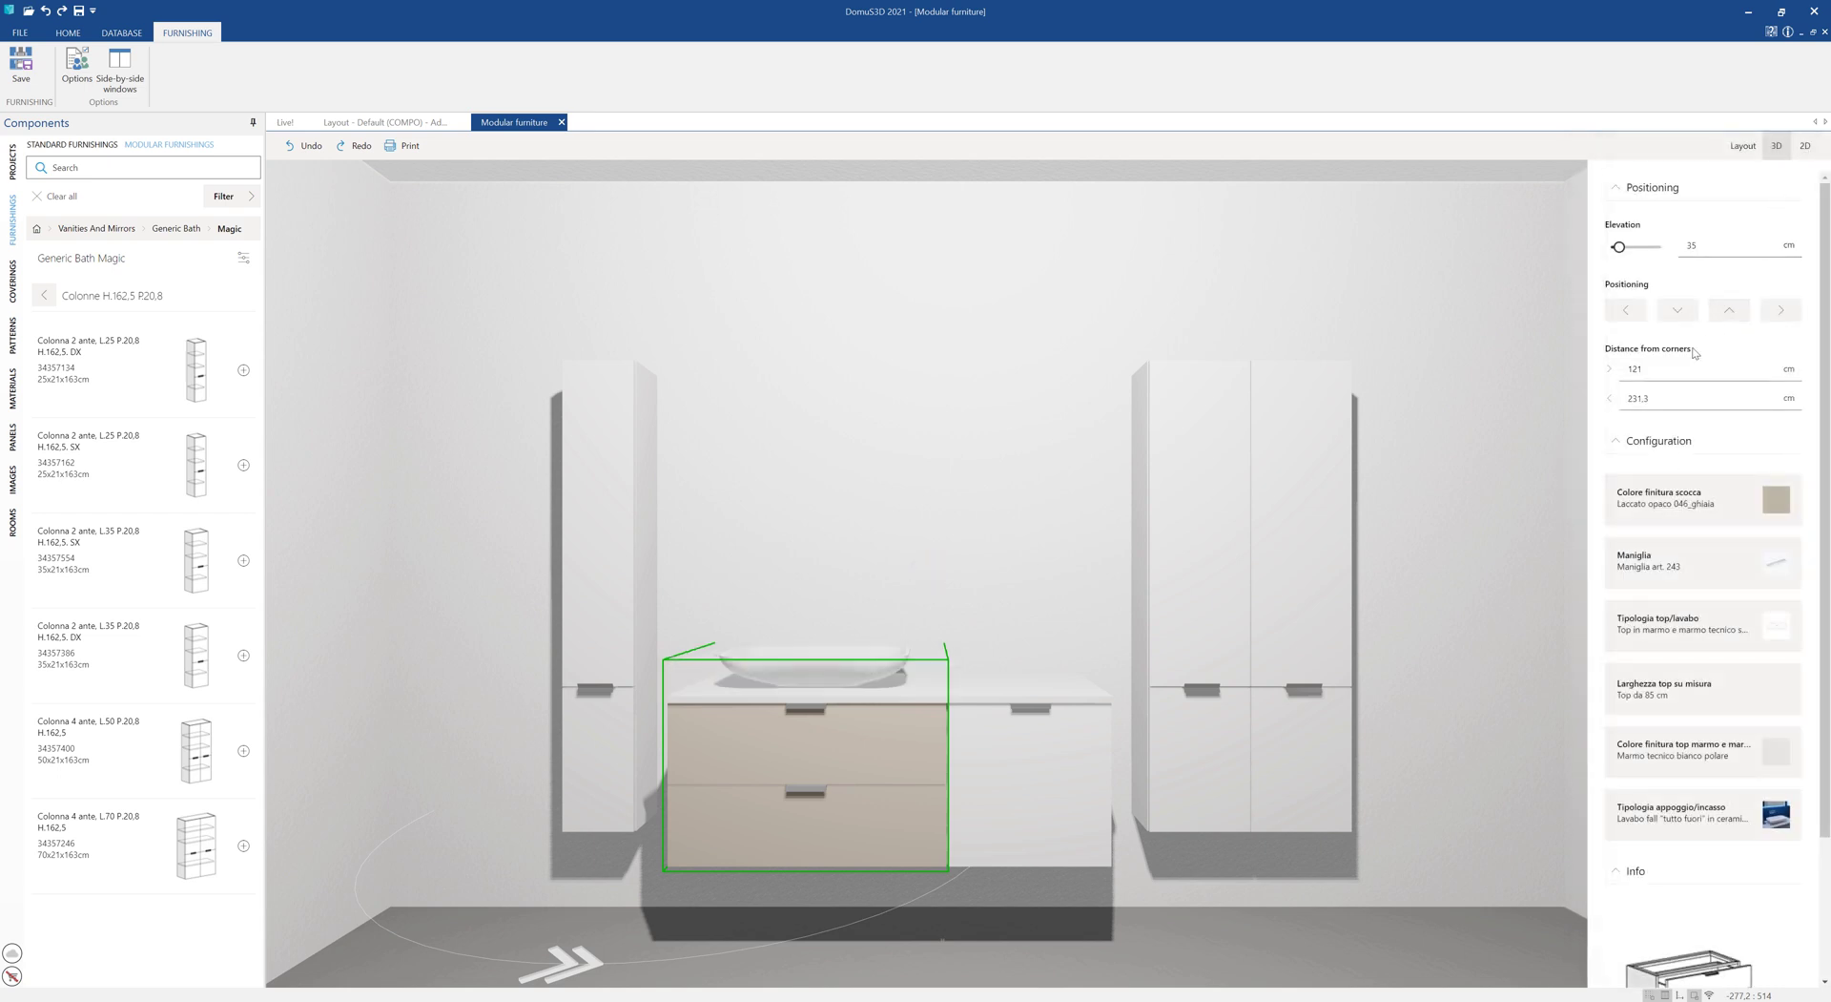
Step: Set the carcass finish of the side base beside the washbasin base to Rovere arlington
{"action": "right_click", "coordinate": [1038, 742]}
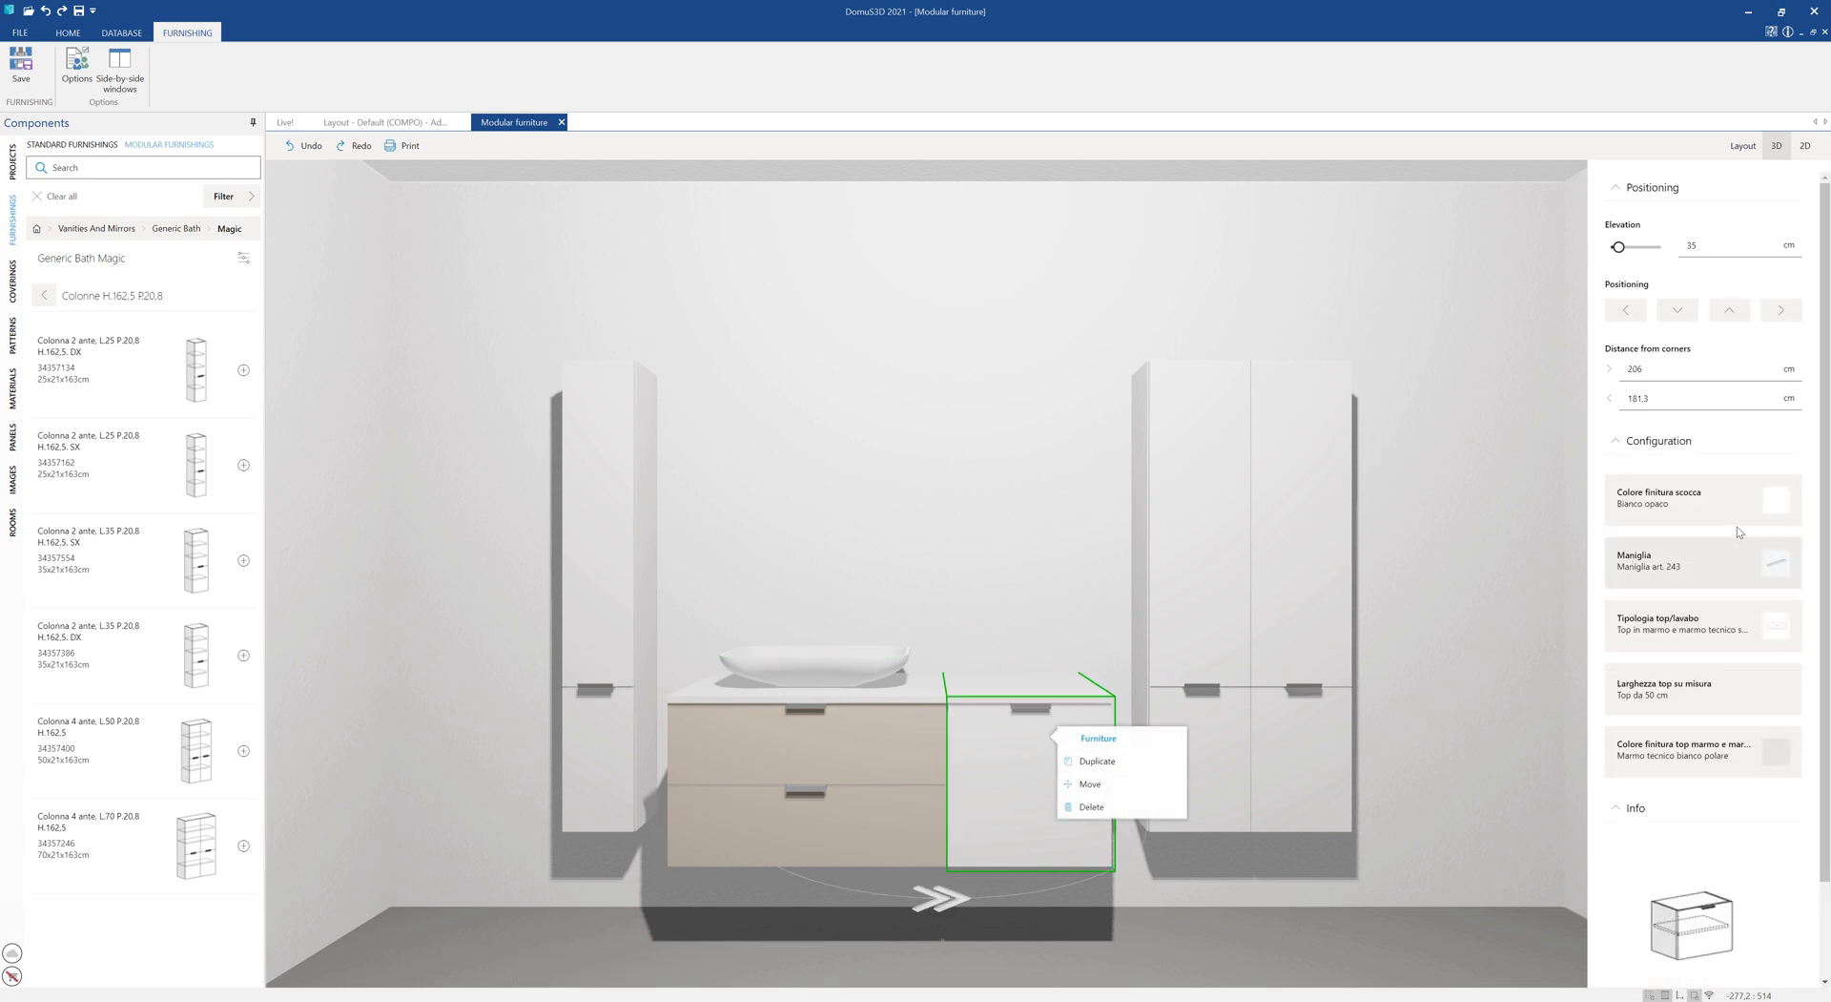
{"action": "left_click", "coordinate": [1790, 507]}
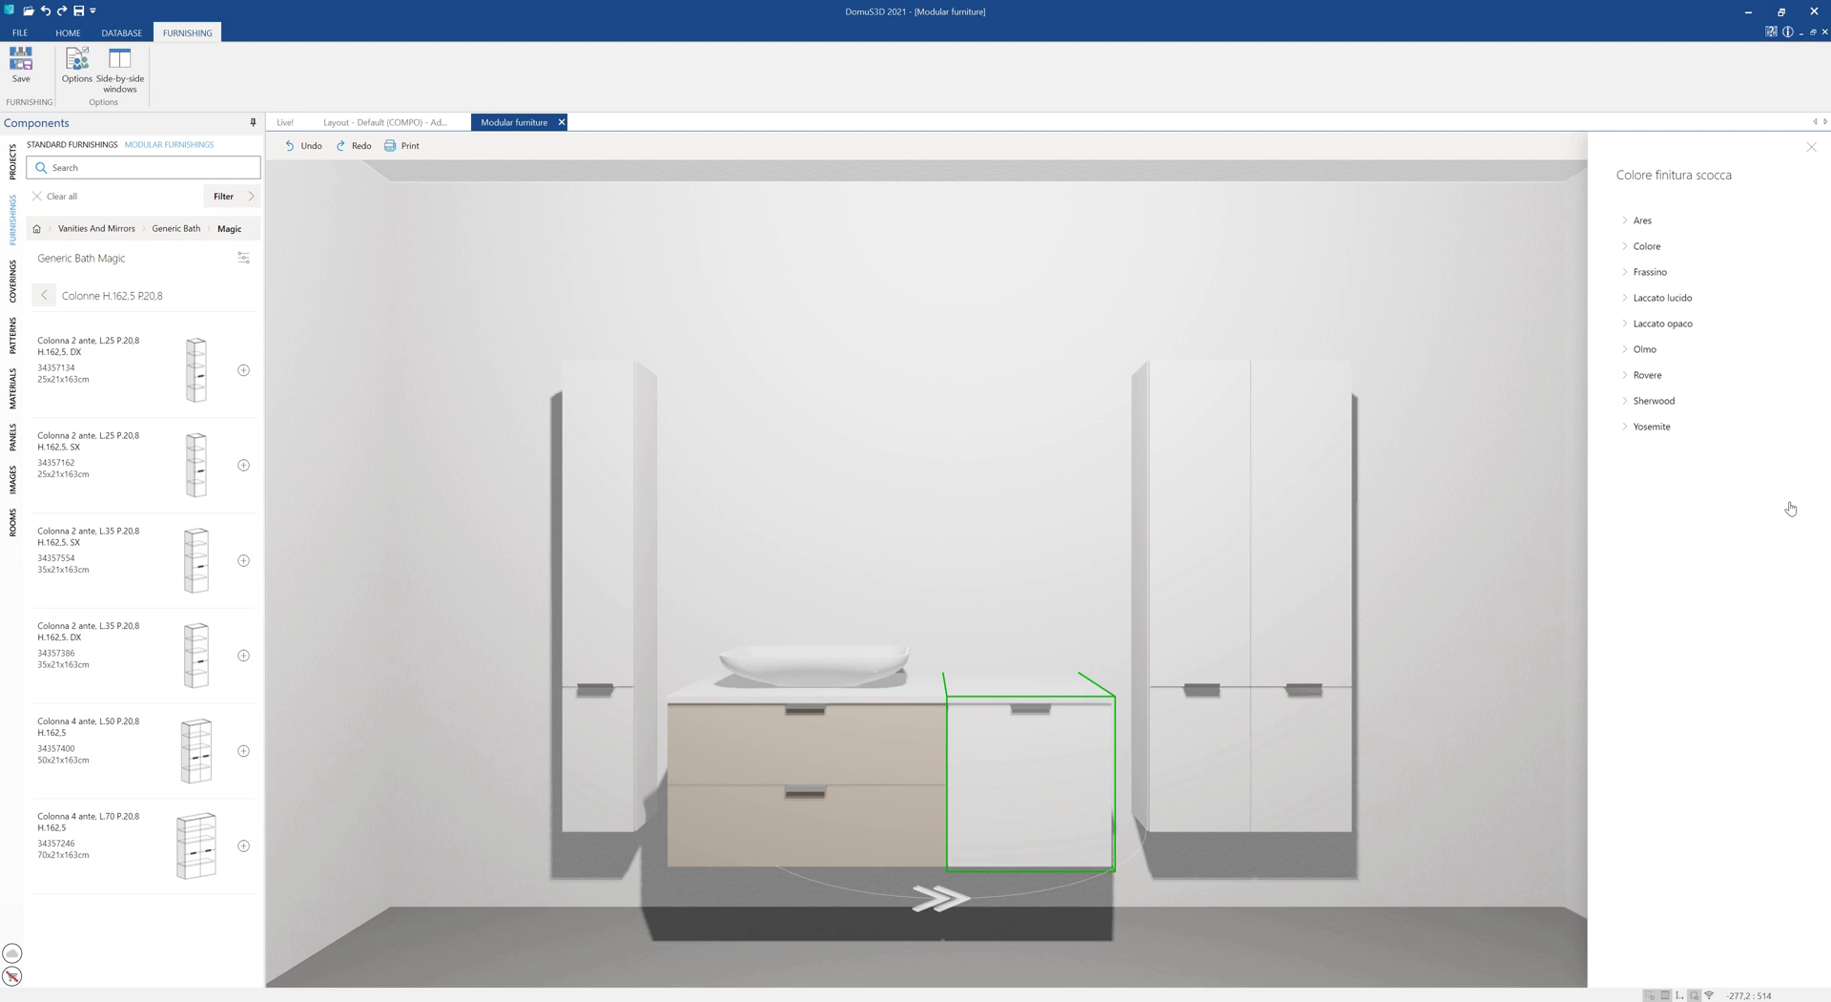
{"action": "left_click", "coordinate": [1627, 376]}
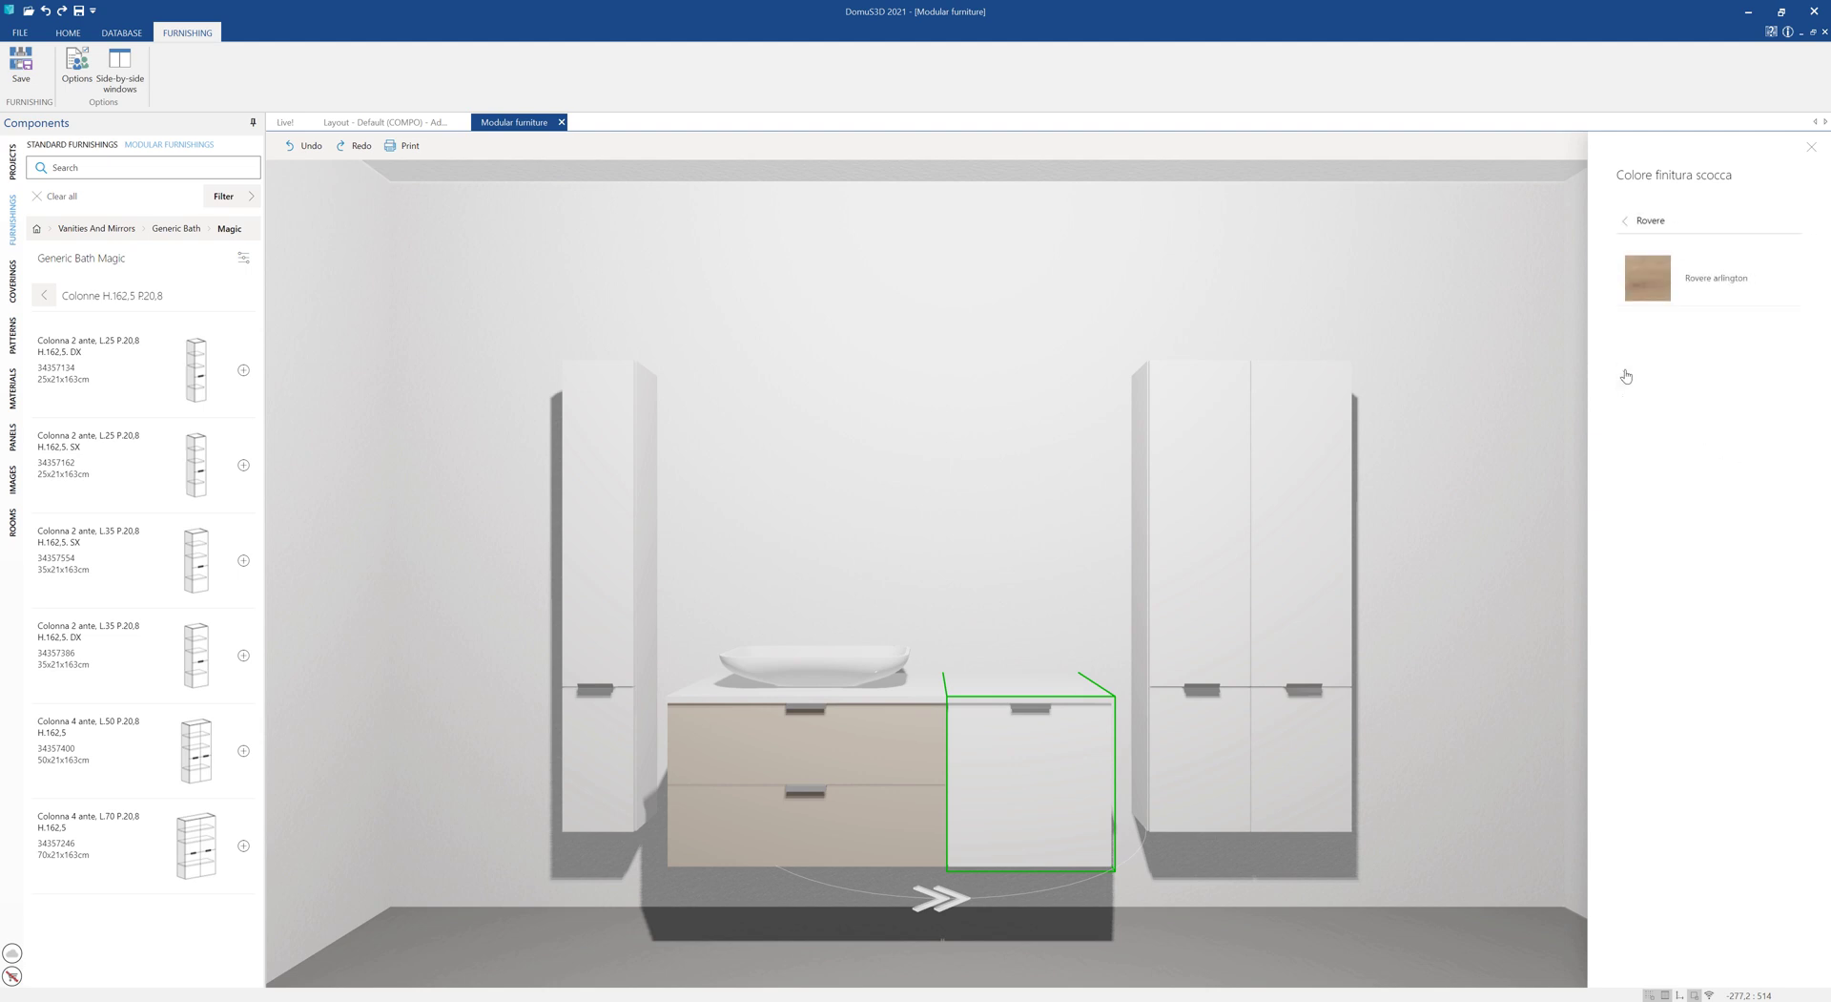
{"action": "left_click", "coordinate": [1704, 282]}
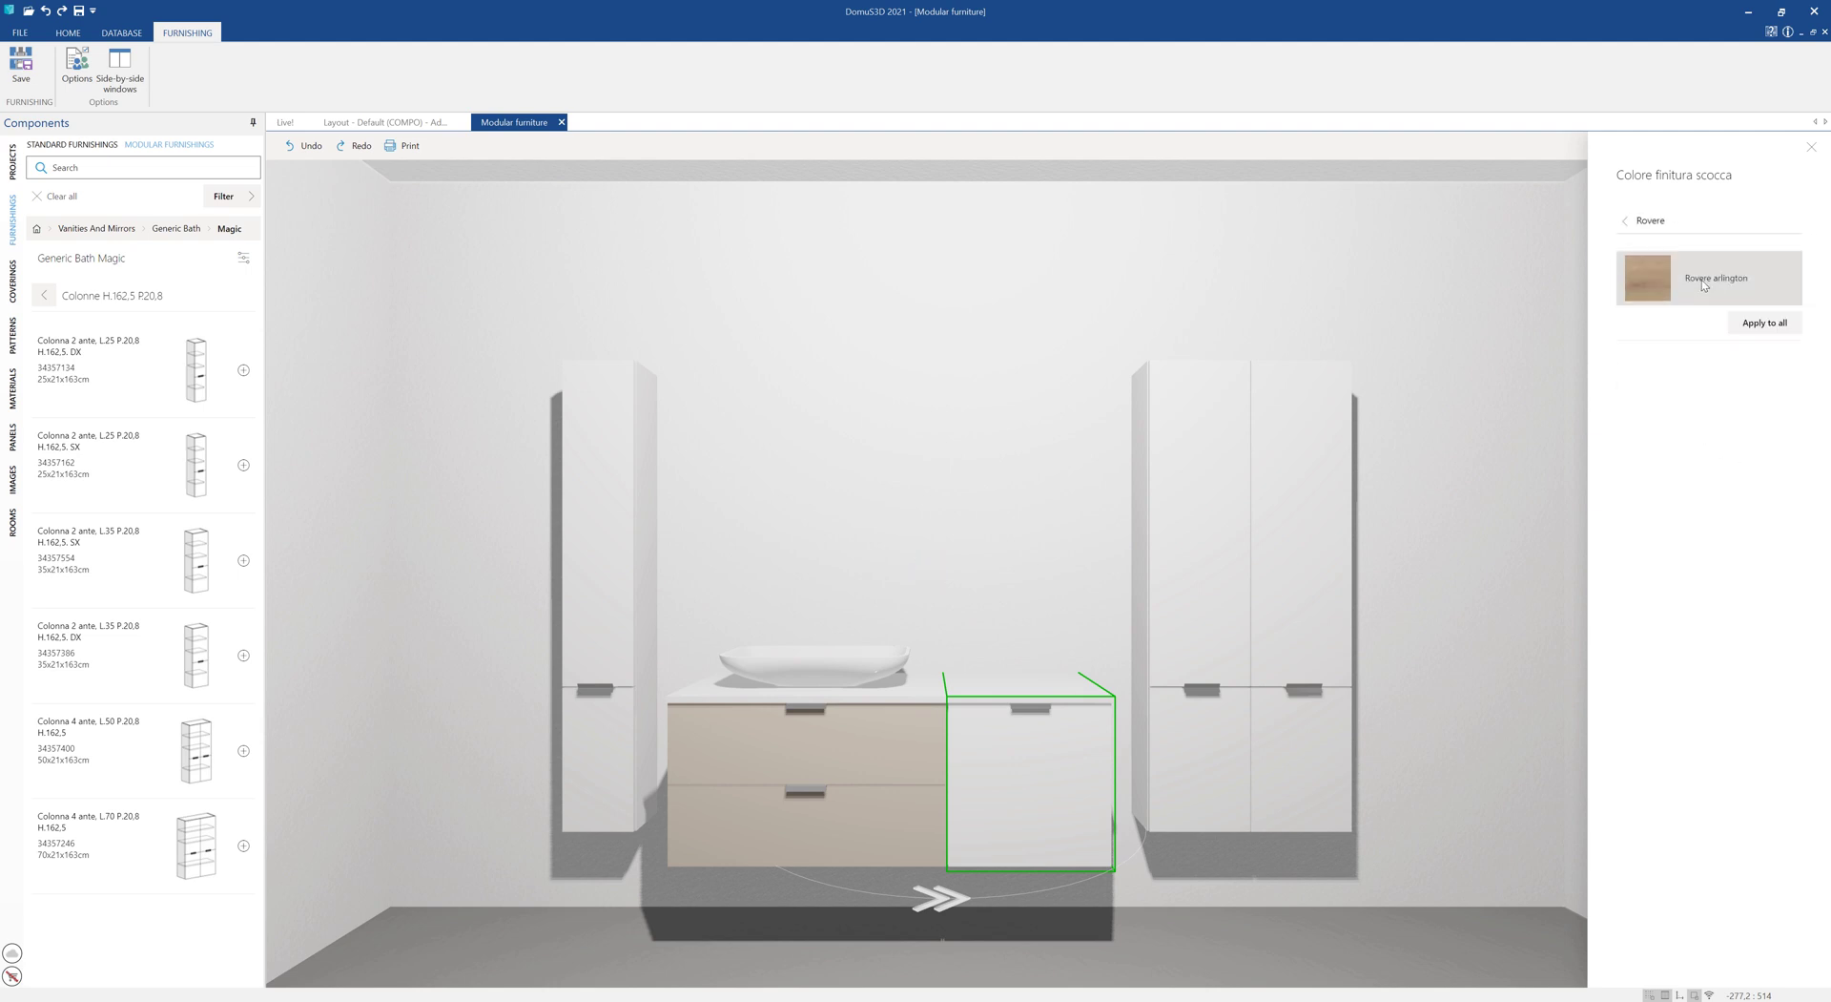
{"action": "left_click", "coordinate": [1809, 149]}
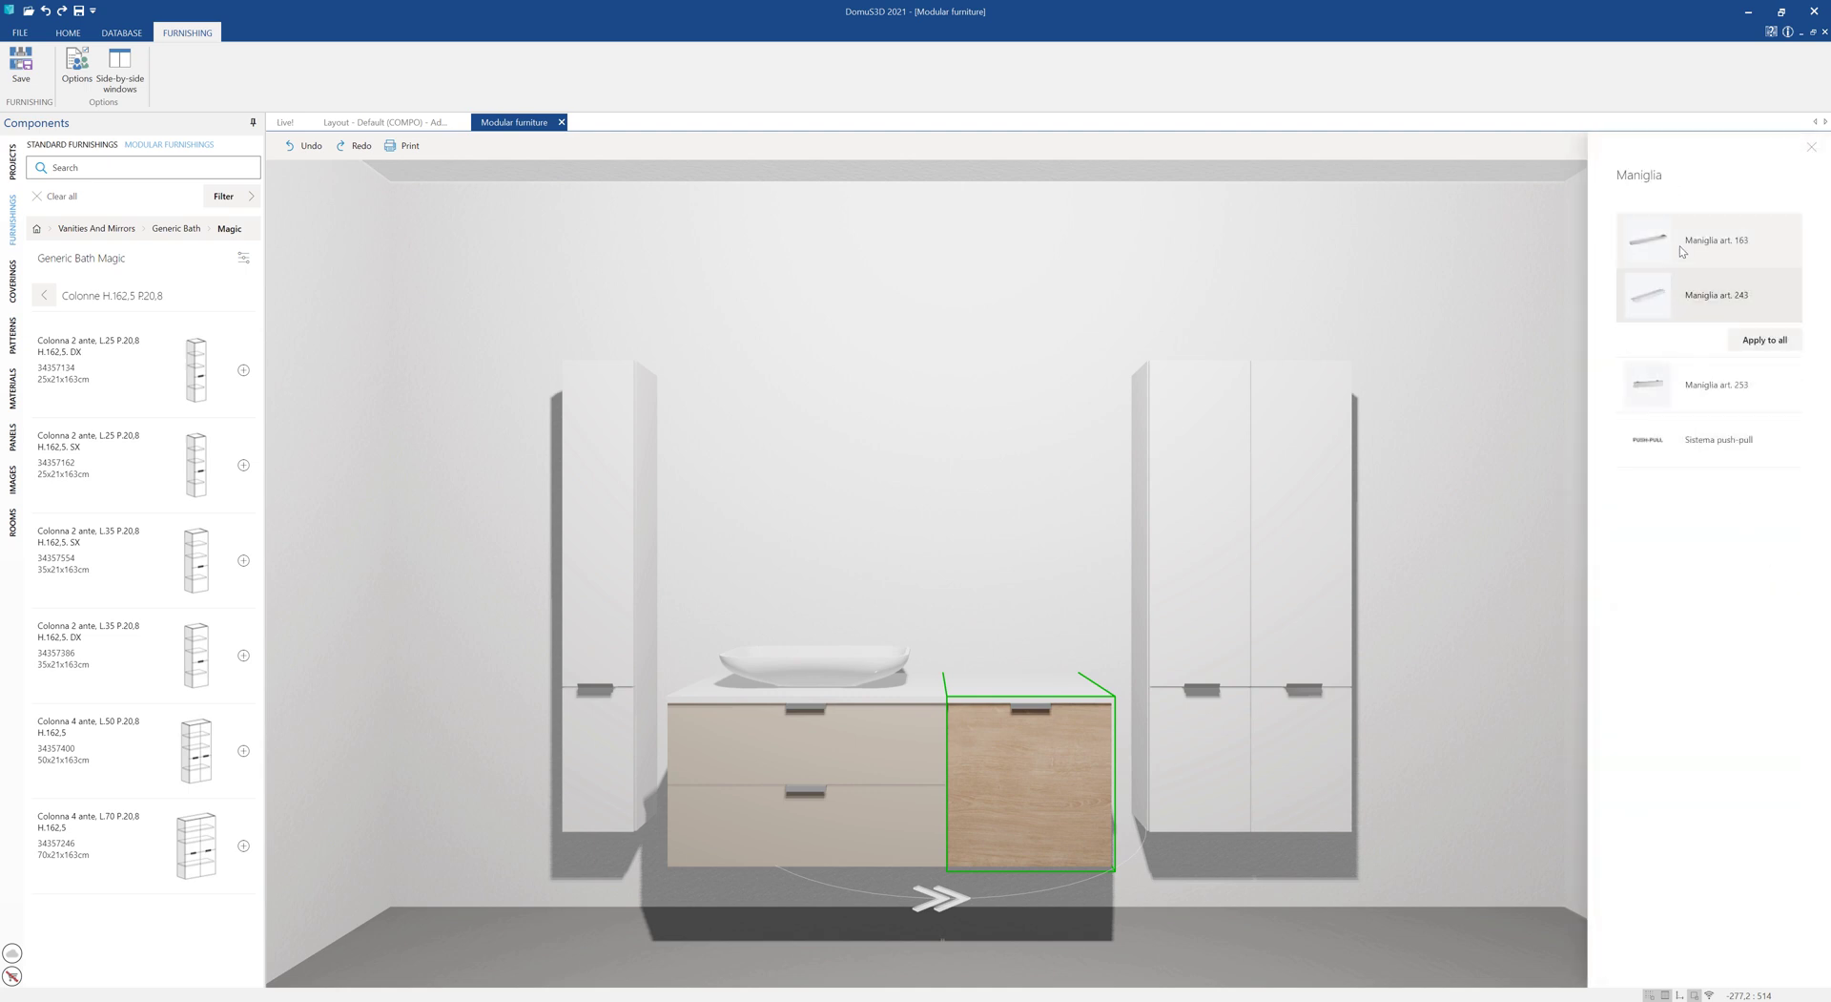
Step: Change the handle to Maniglia art. 163, after trying Sistema push-pull, and apply it to all units
{"action": "left_click", "coordinate": [1691, 248]}
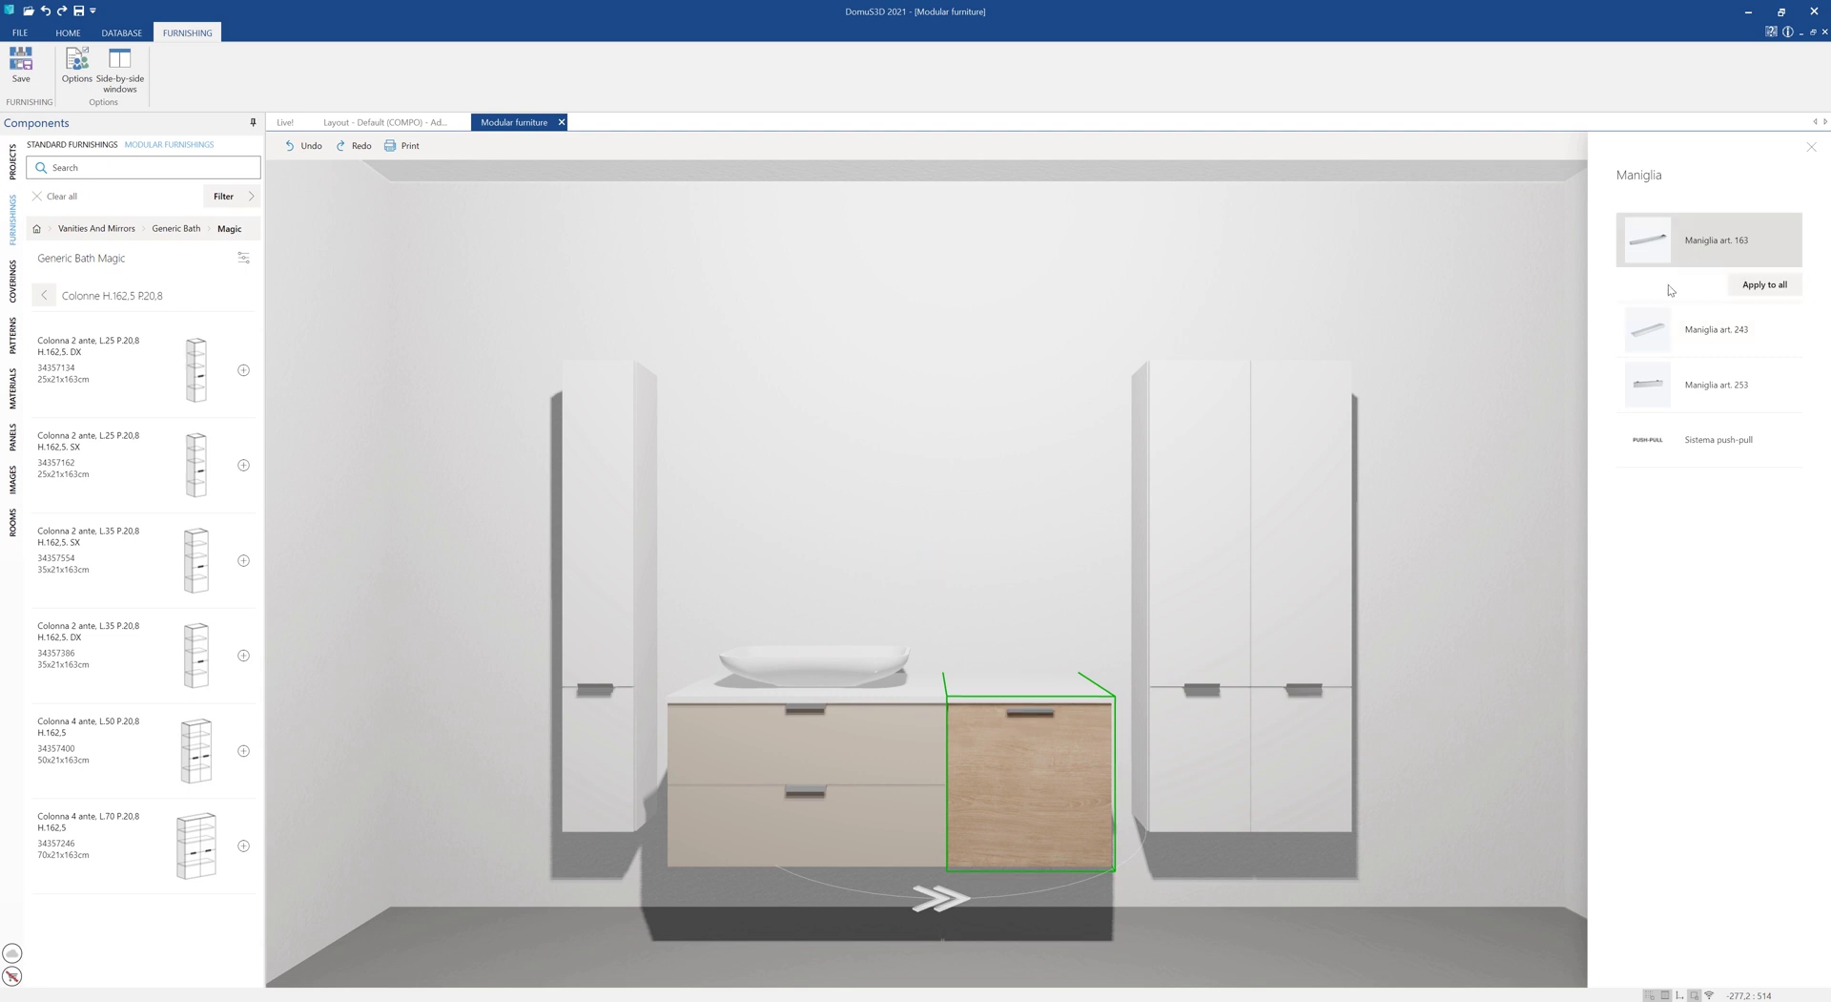
{"action": "left_click", "coordinate": [1705, 450]}
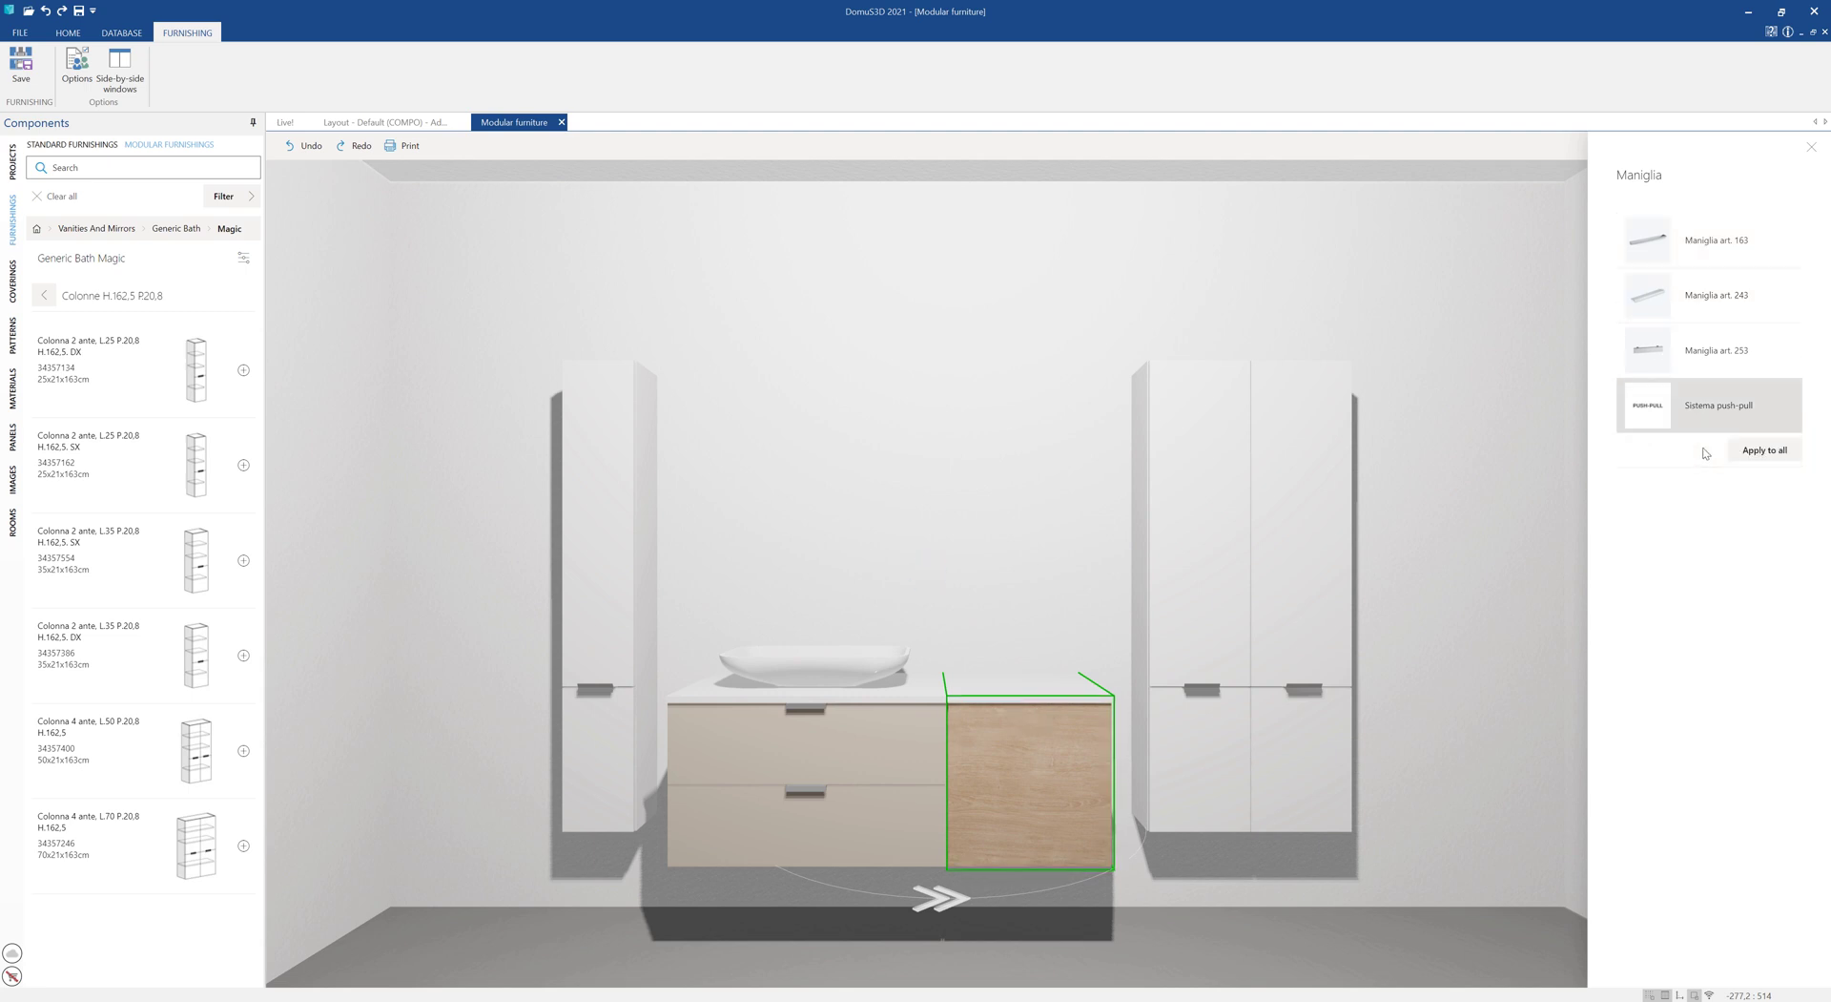
{"action": "left_click", "coordinate": [1720, 251]}
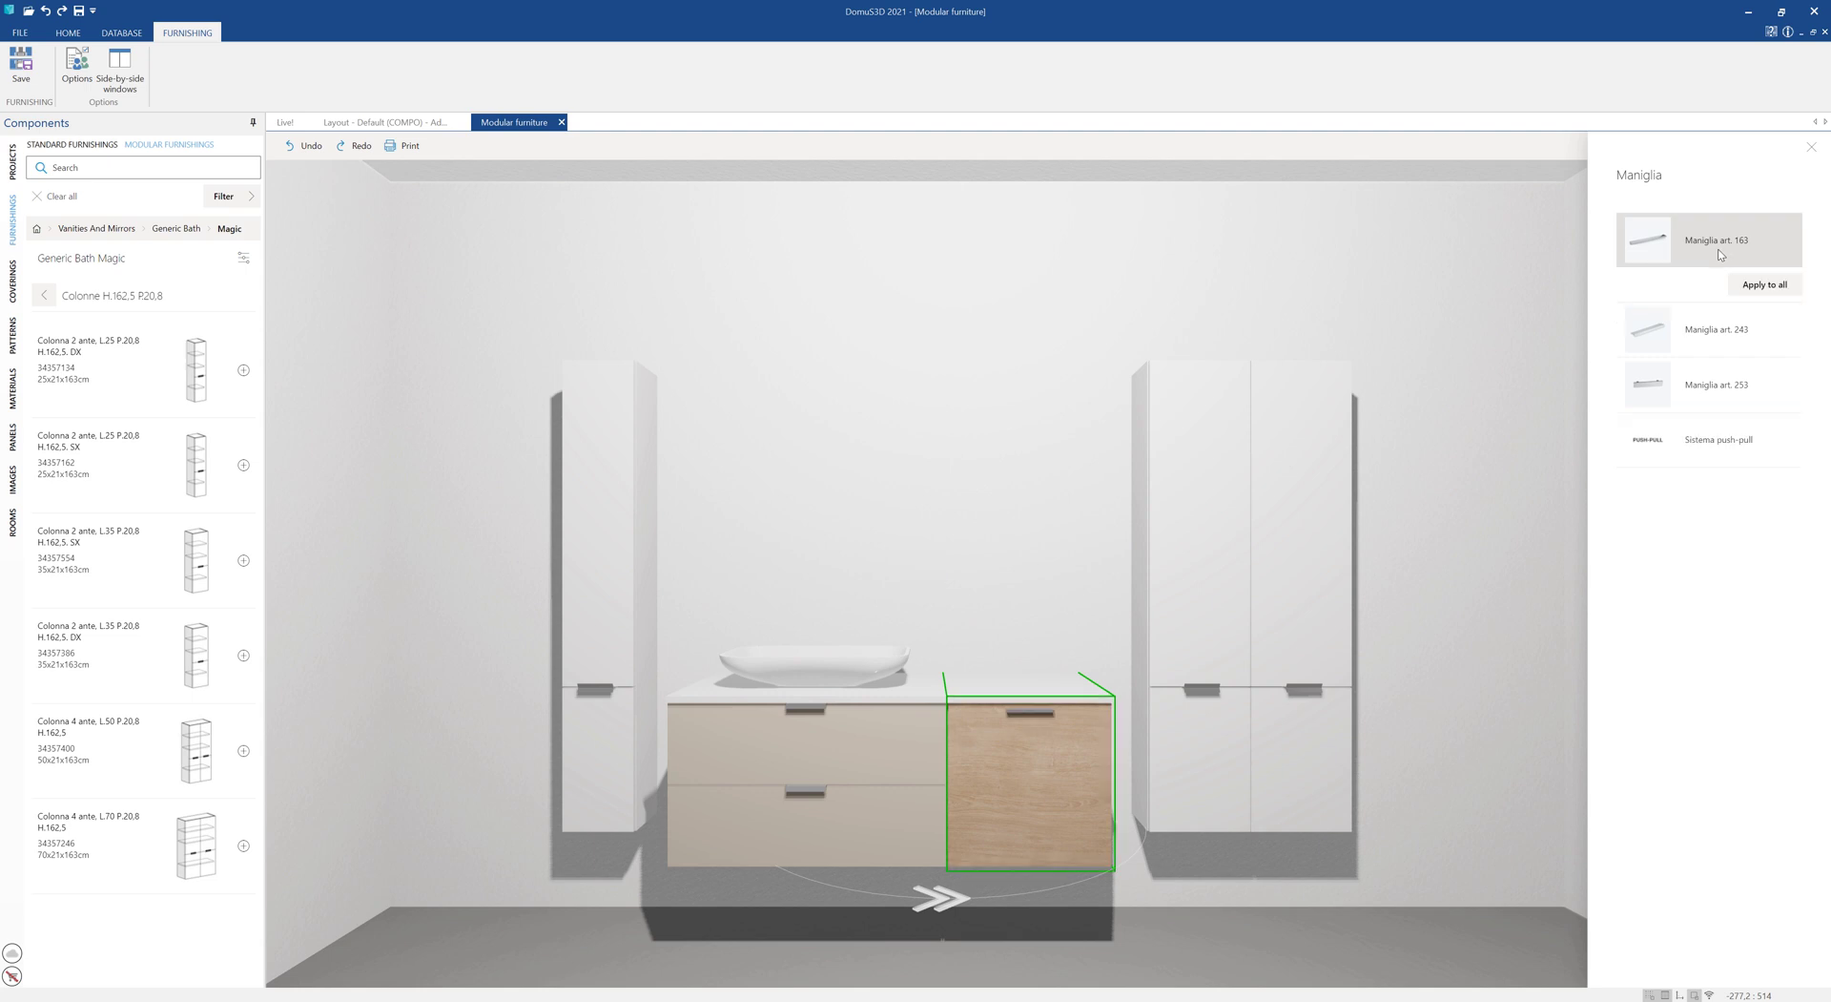
{"action": "left_click", "coordinate": [1765, 286]}
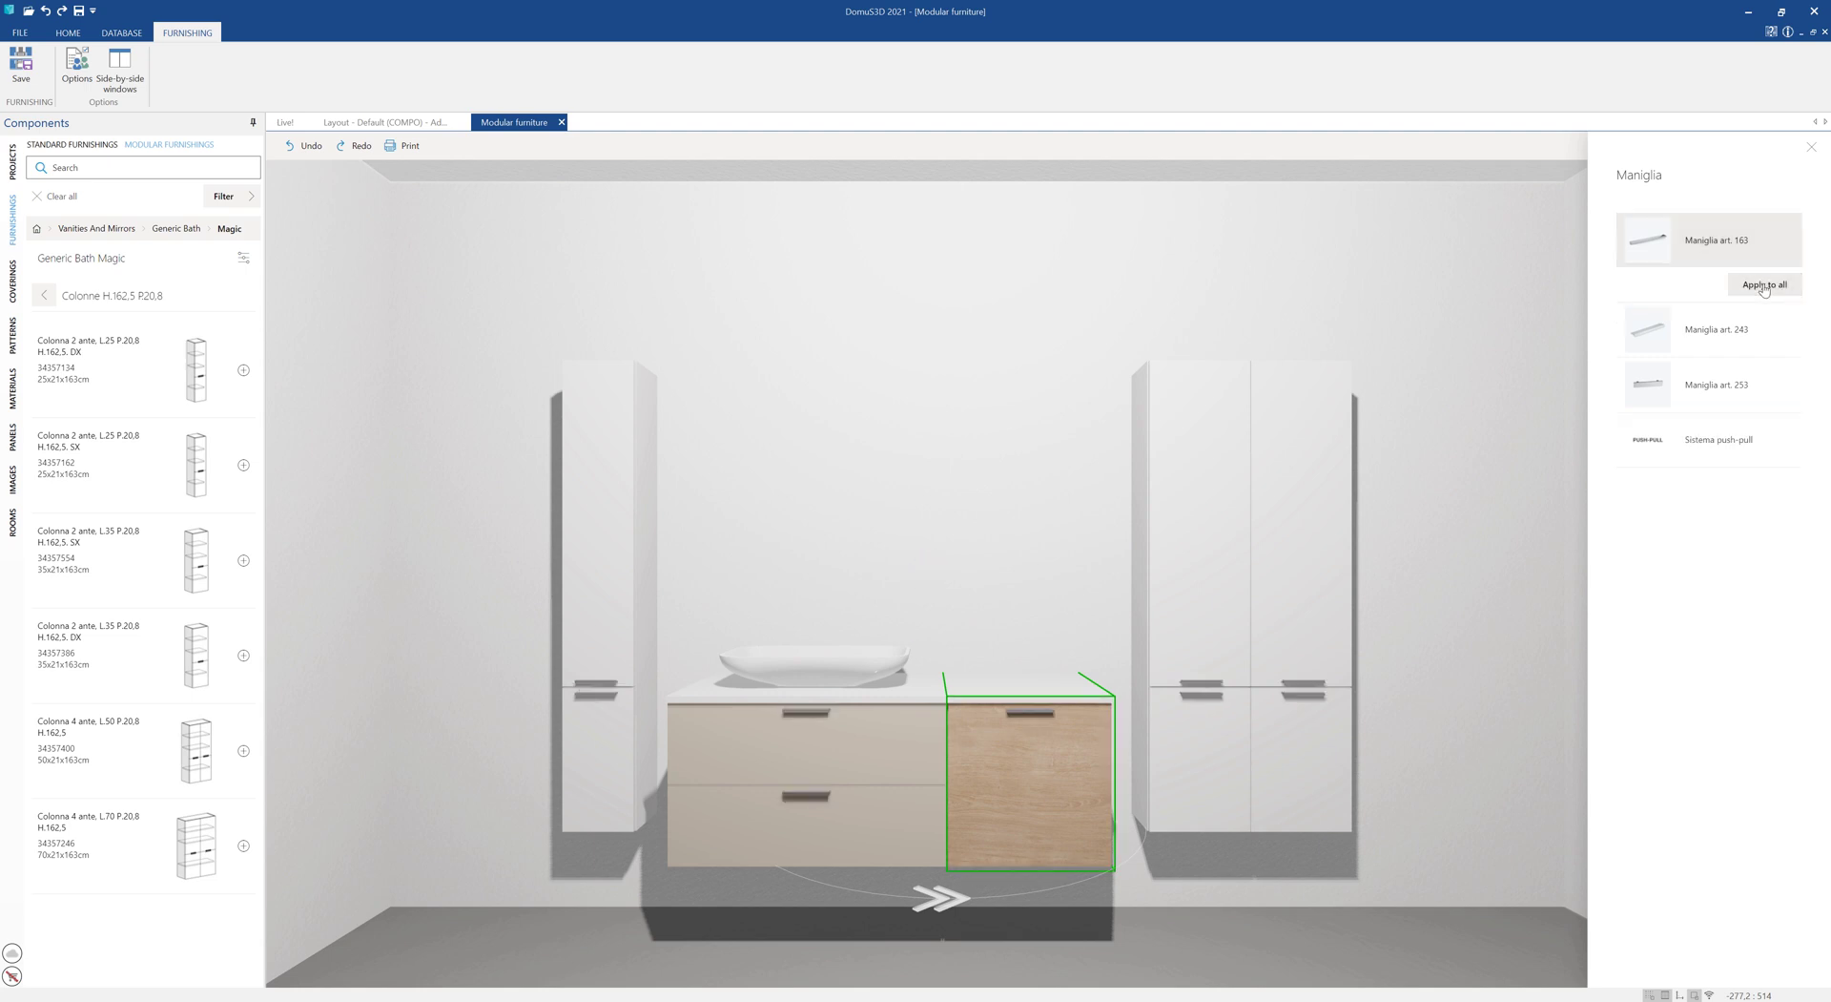
{"action": "left_click", "coordinate": [1812, 147]}
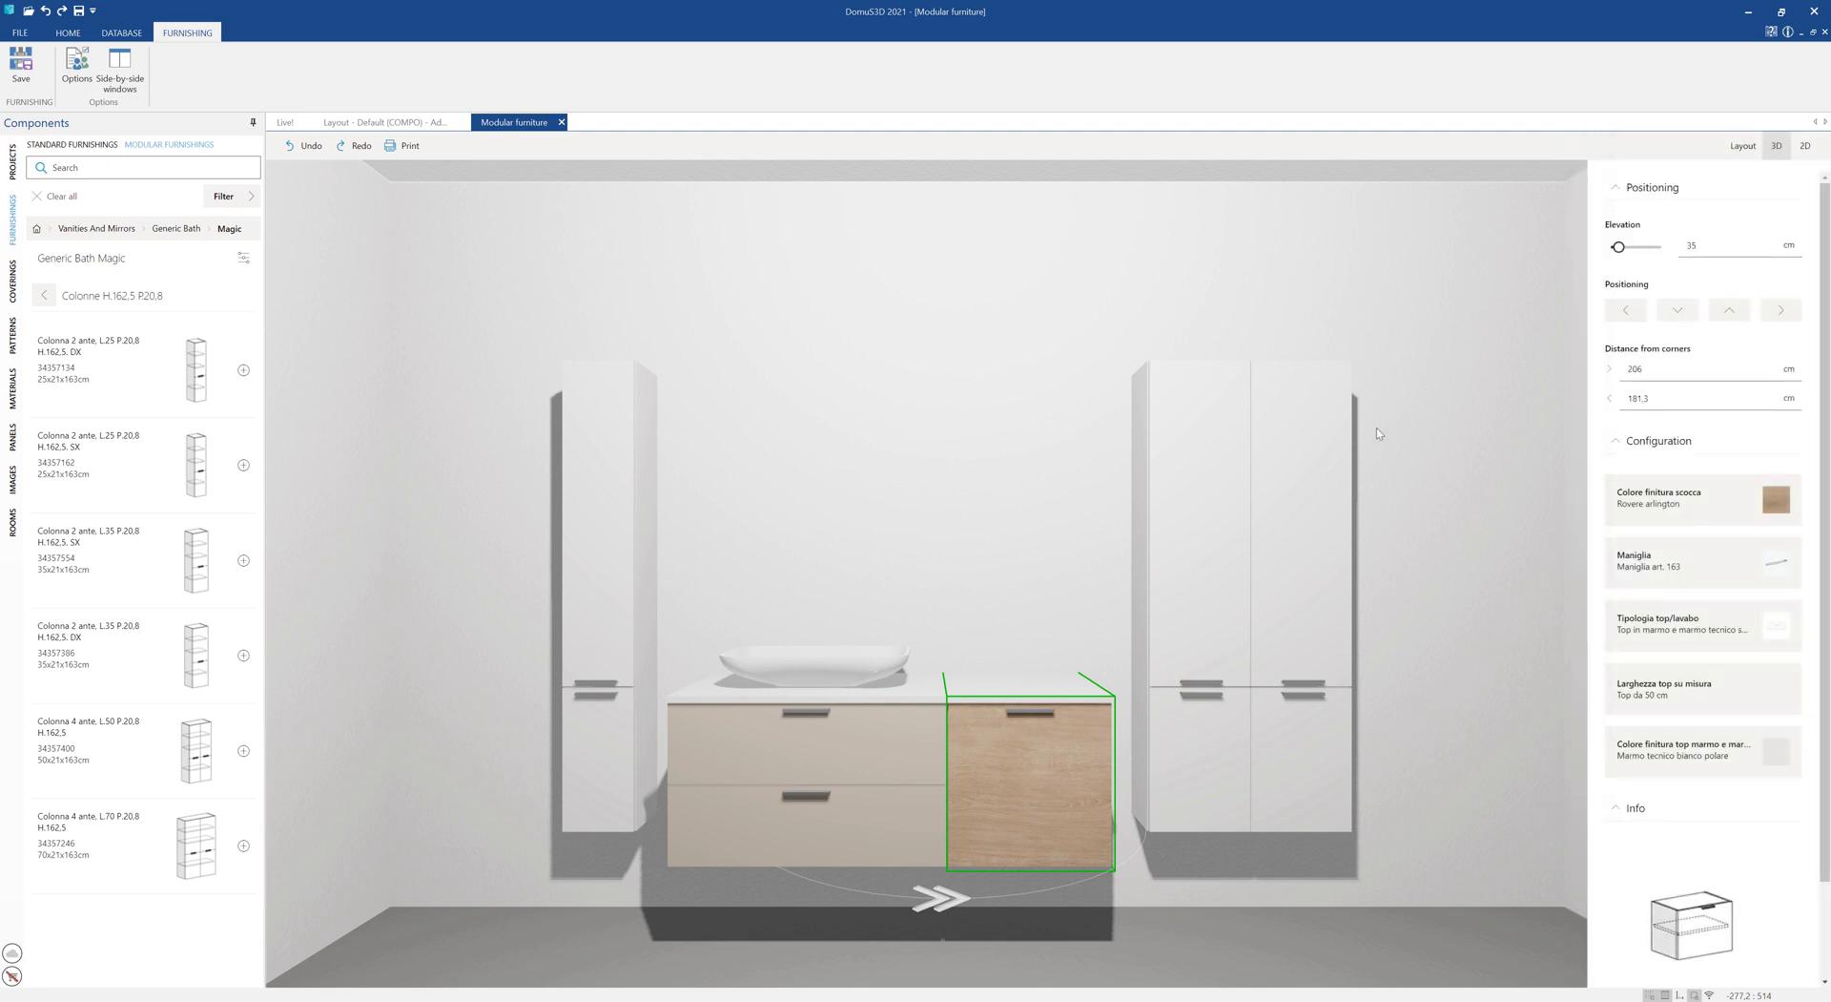
Step: Set the carcass finish of the wide four-door column to Laccato opaco 046_ghiaia
{"action": "right_click", "coordinate": [1268, 494]}
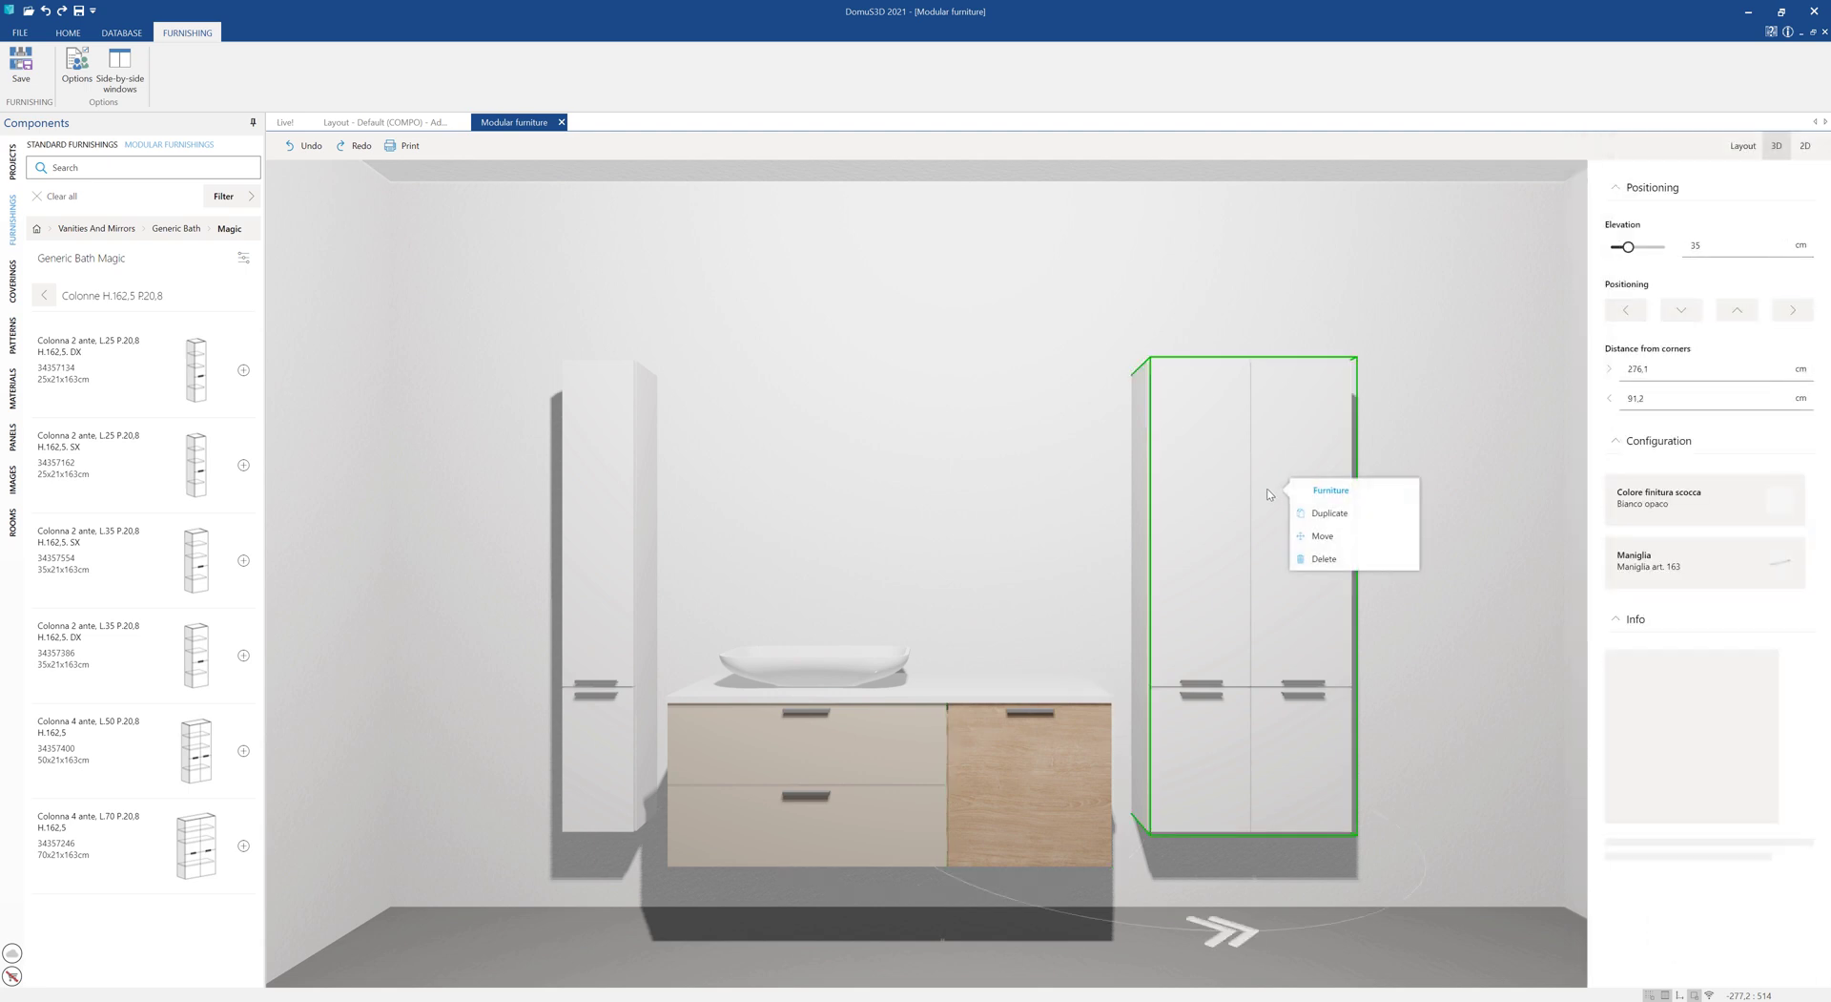
{"action": "left_click", "coordinate": [1767, 496]}
{"action": "left_click", "coordinate": [1709, 665]}
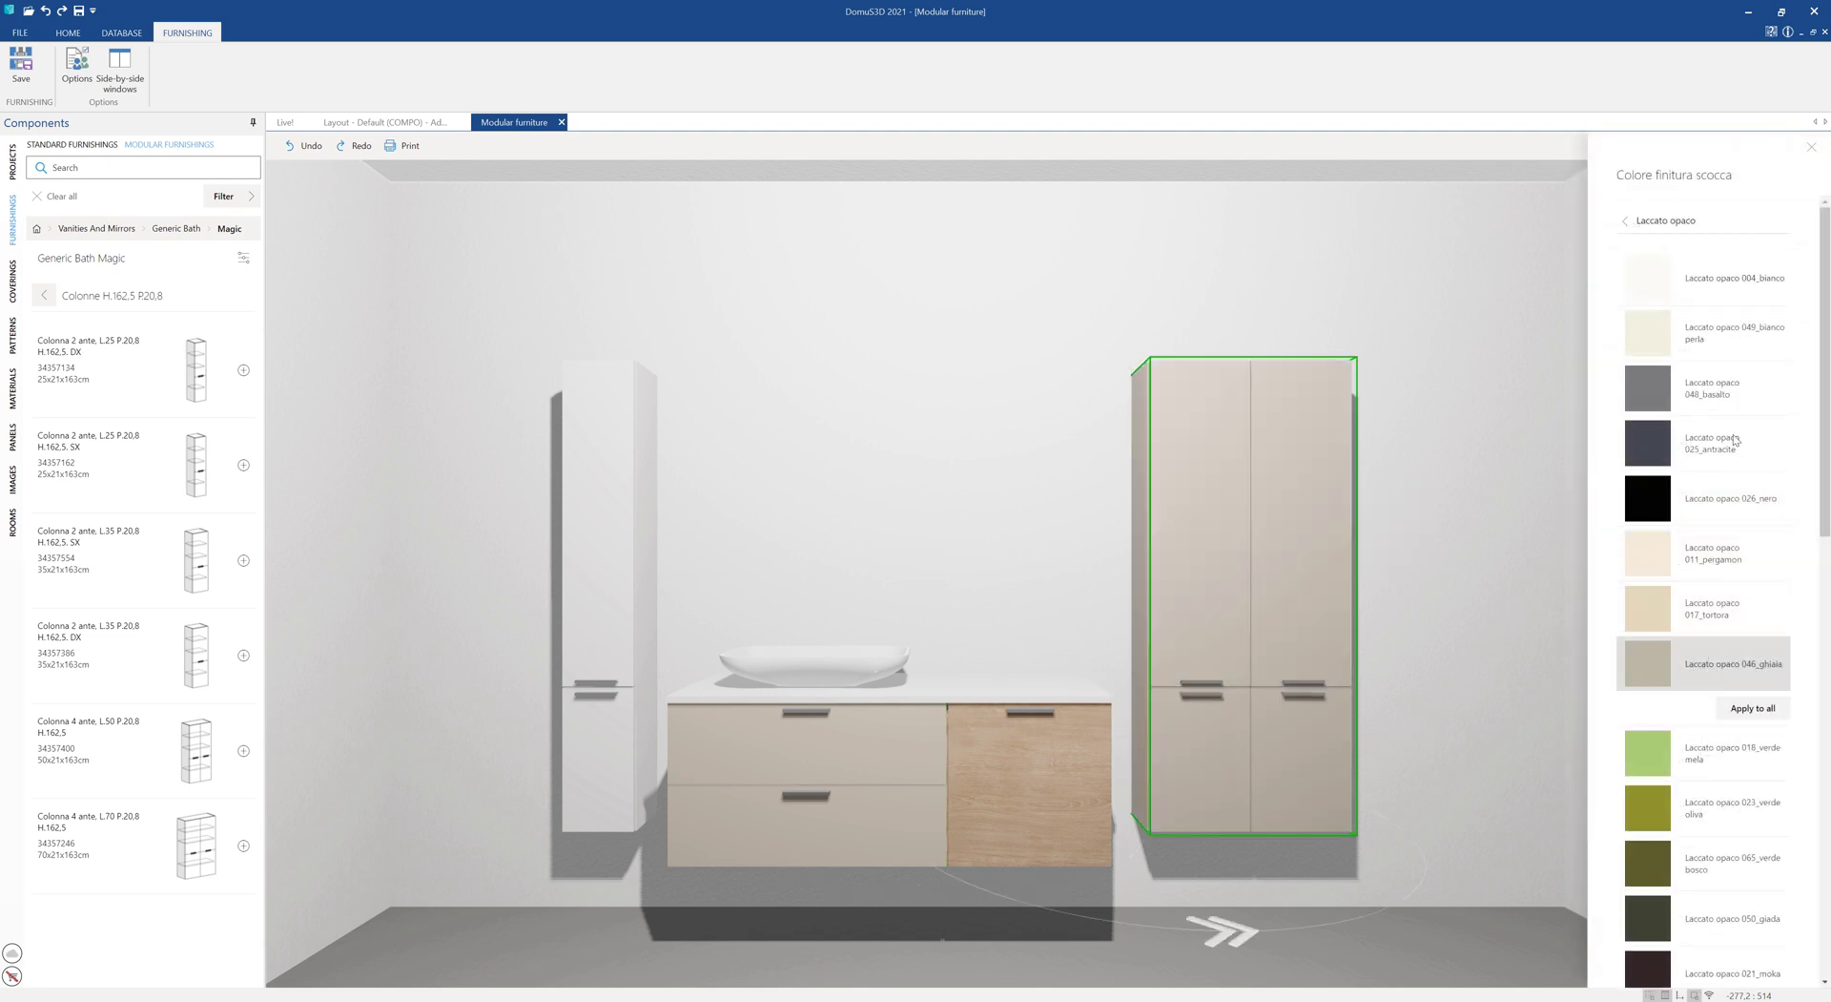
{"action": "left_click", "coordinate": [1809, 150]}
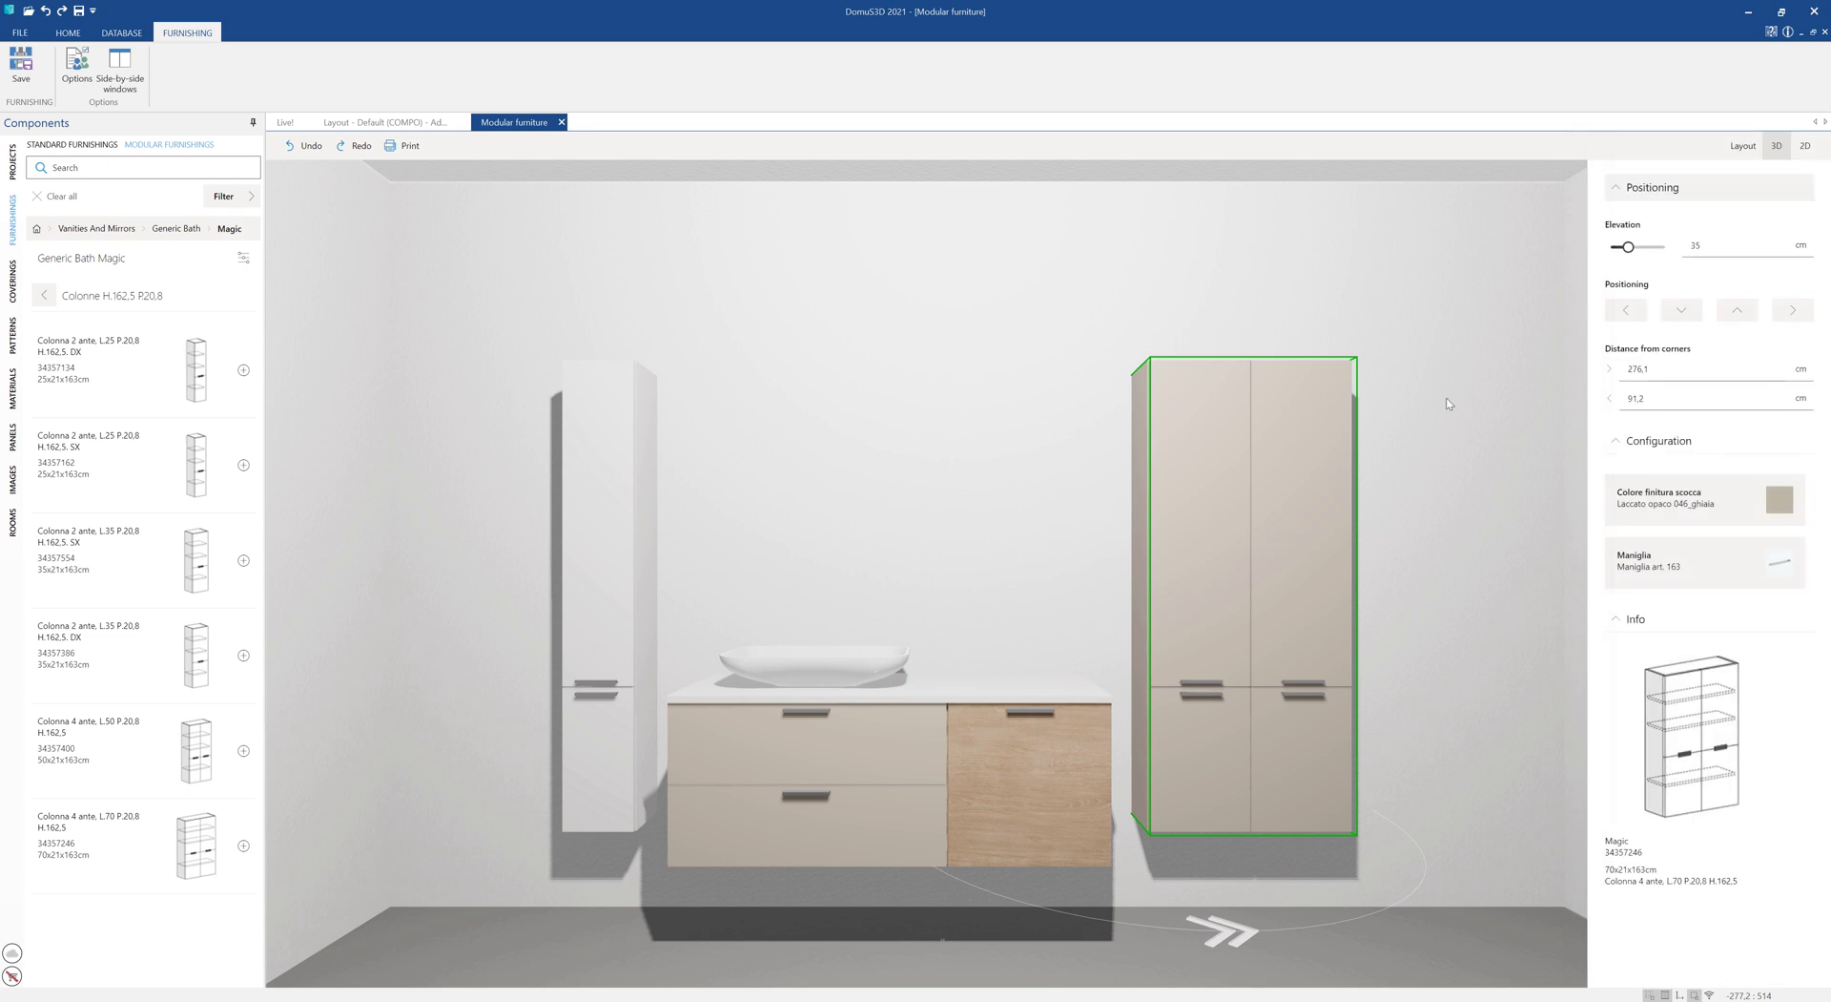
Step: Set the carcass finish of the narrow two-door column to Rovere arlington
{"action": "right_click", "coordinate": [622, 593]}
{"action": "left_click", "coordinate": [1678, 500]}
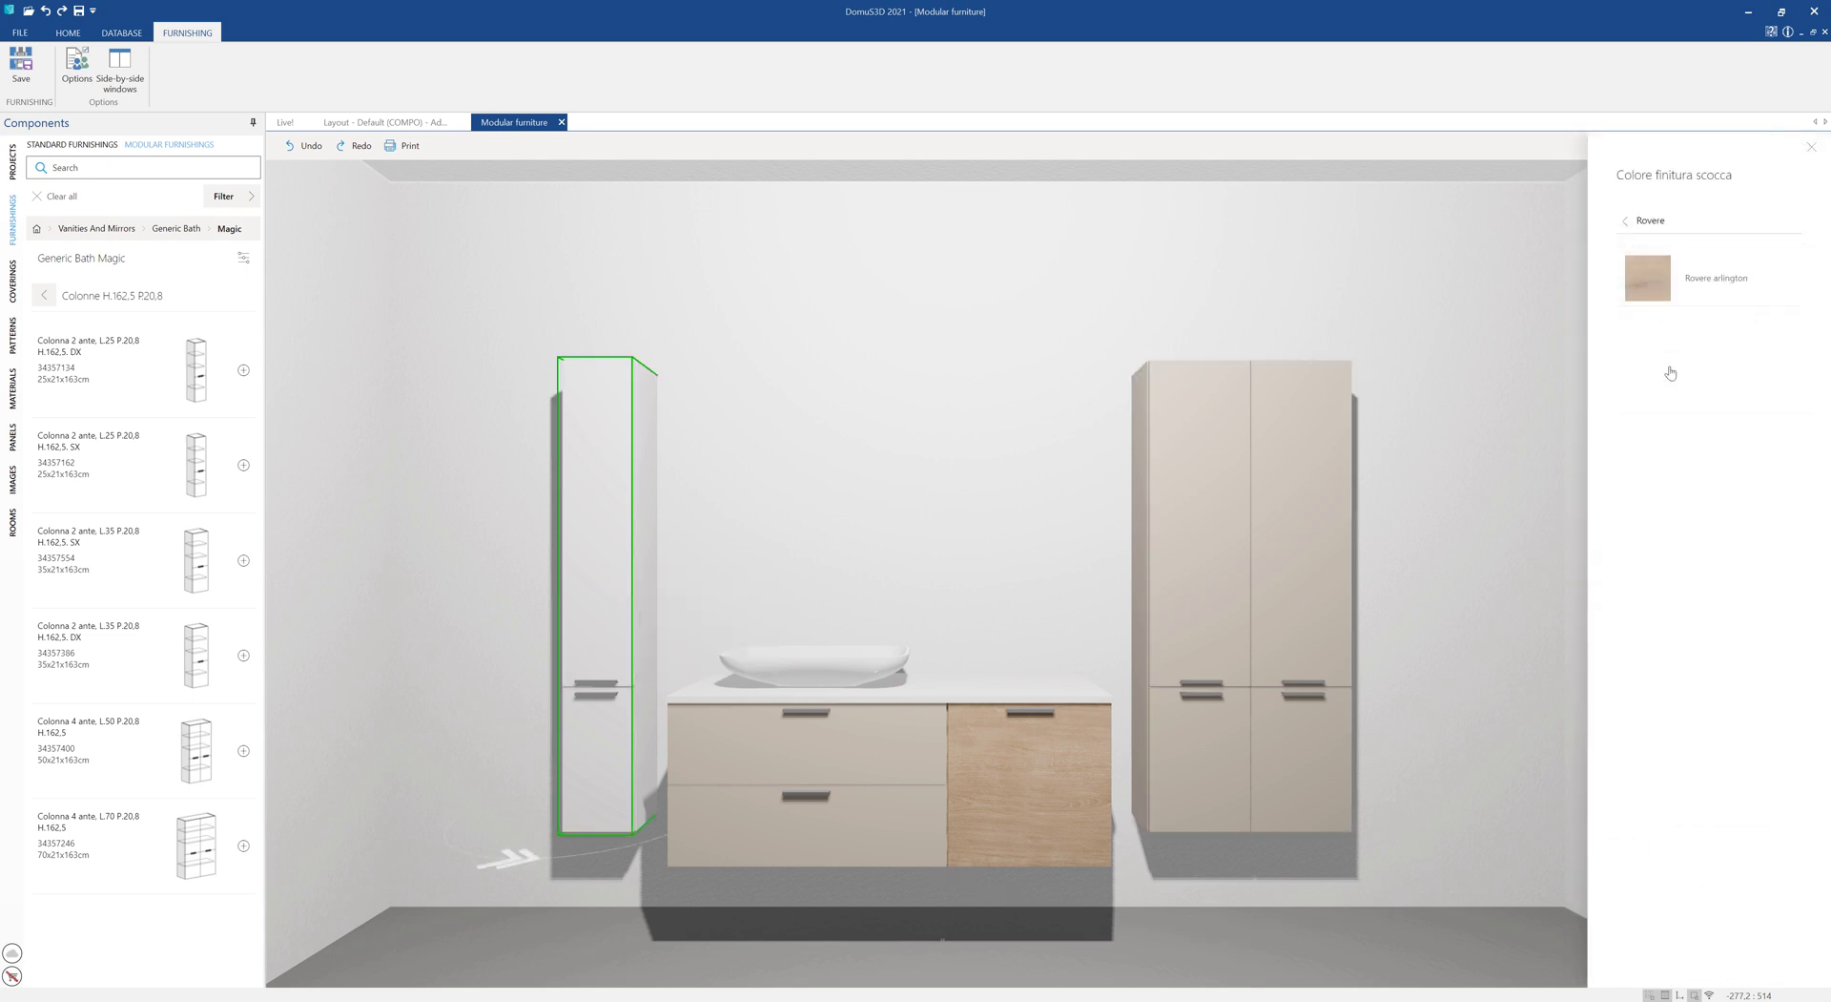
{"action": "left_click", "coordinate": [1720, 279]}
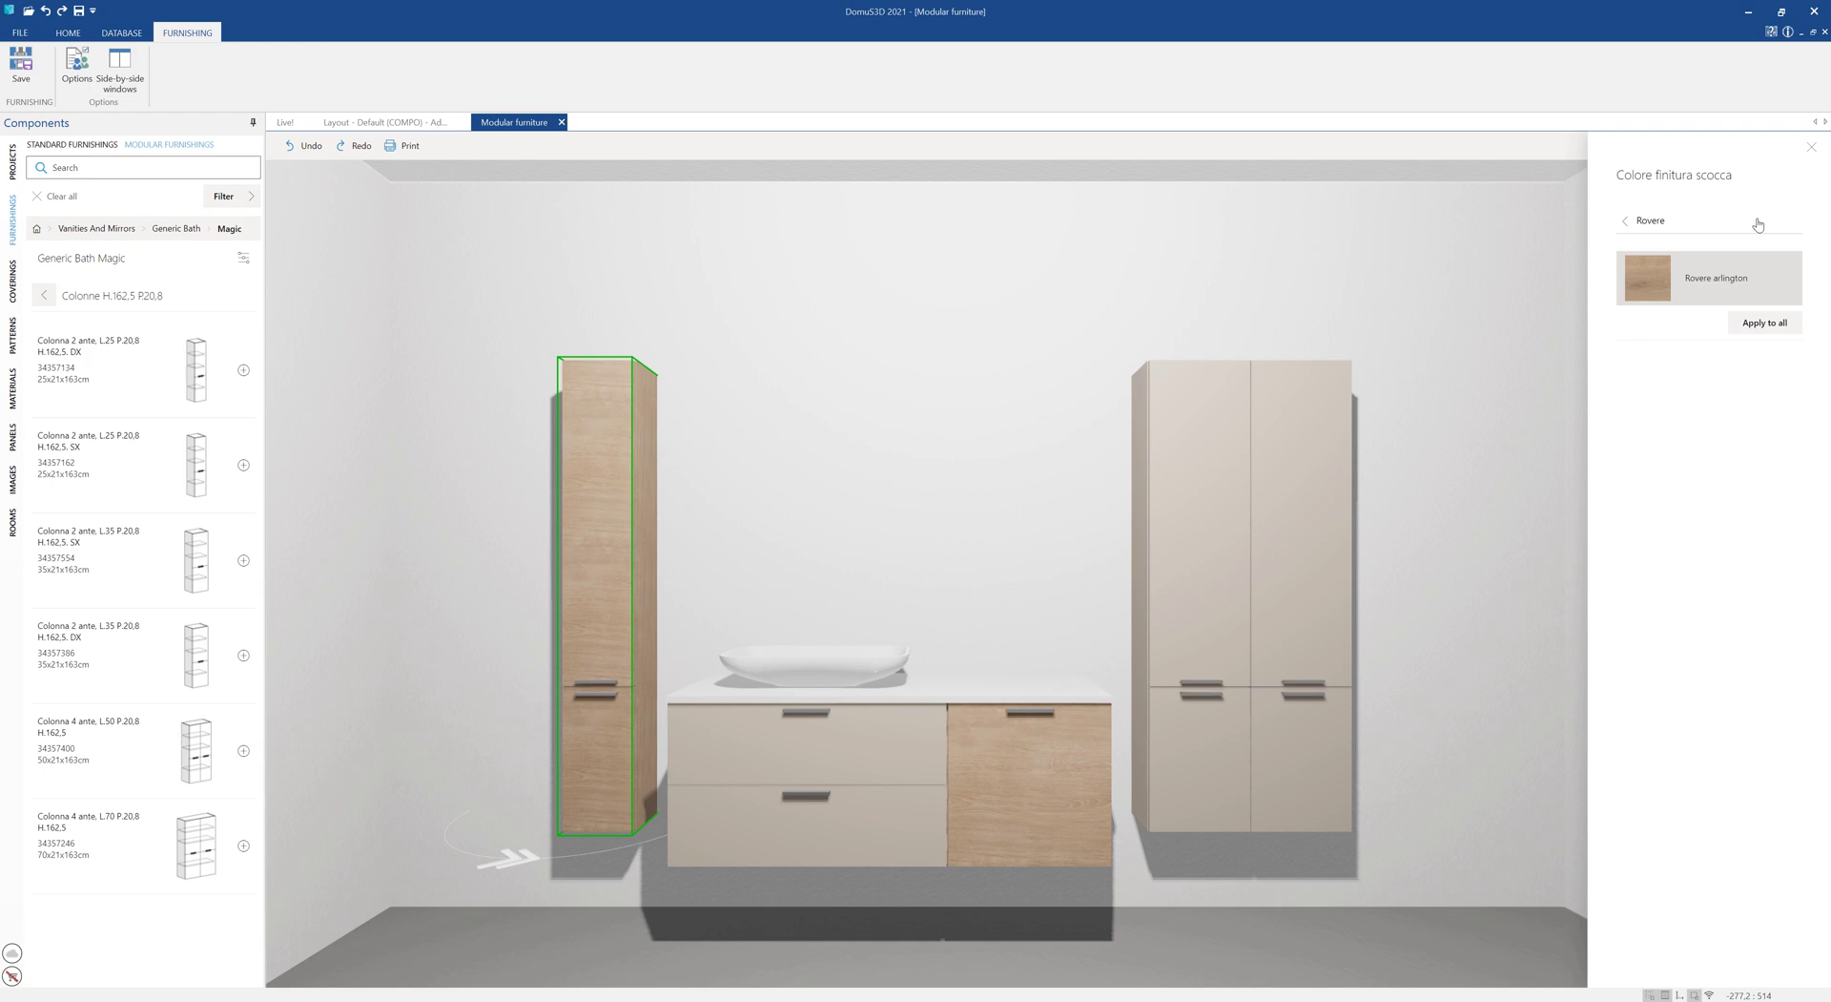
{"action": "left_click", "coordinate": [1809, 151]}
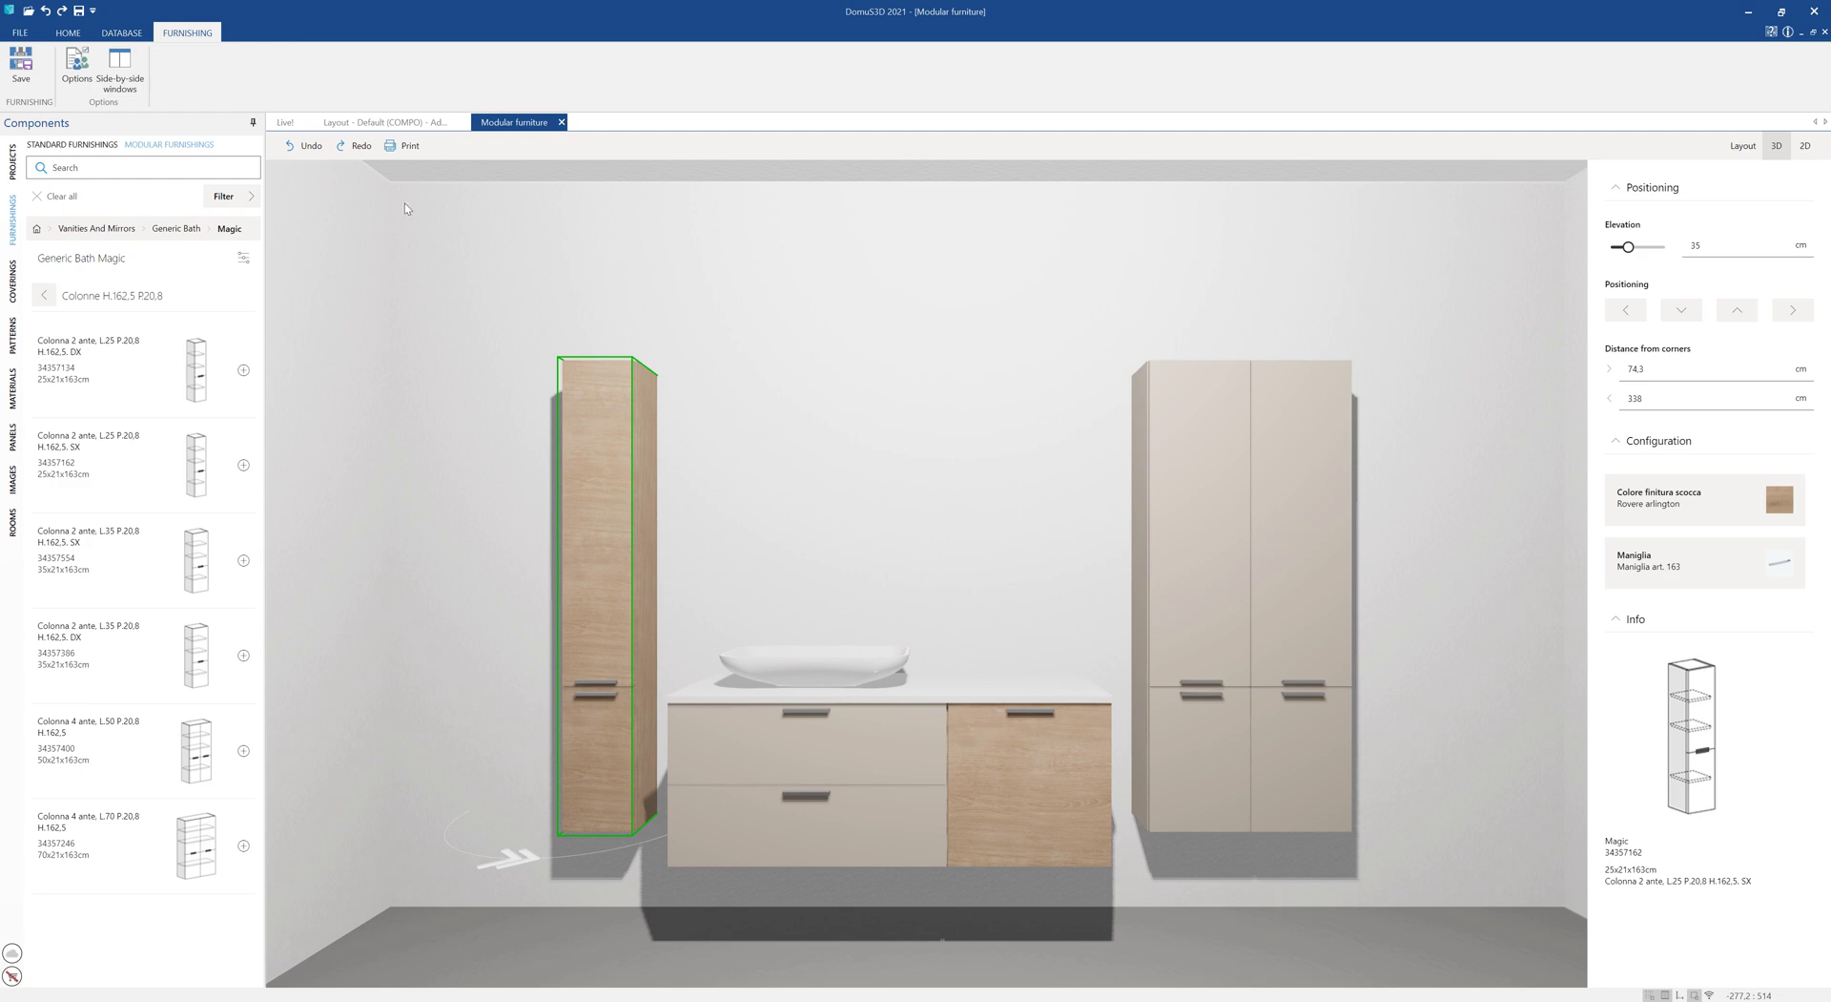
Step: Print only the Items List of the composition, review the listed units and their finishes, and close the printout
{"action": "left_click", "coordinate": [406, 146]}
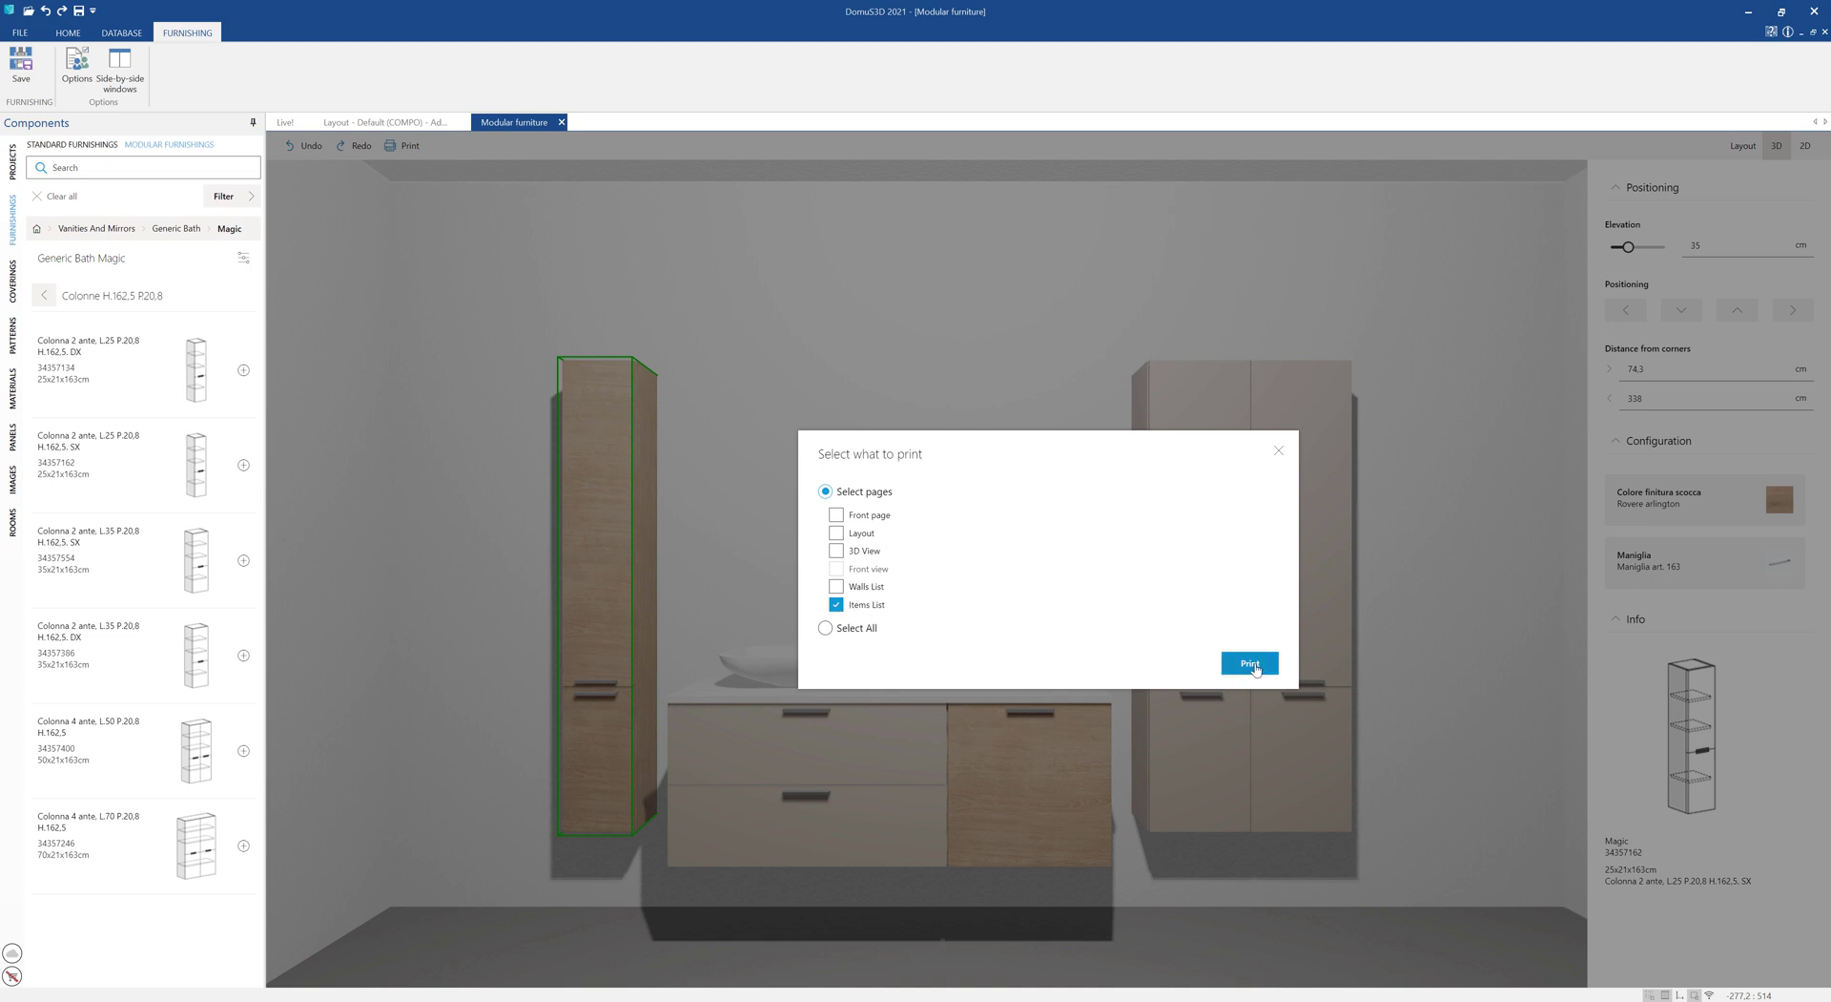
{"action": "left_click", "coordinate": [1256, 669]}
{"action": "scroll", "coordinate": [683, 444], "scroll_direction": "down", "scroll_amount": 3}
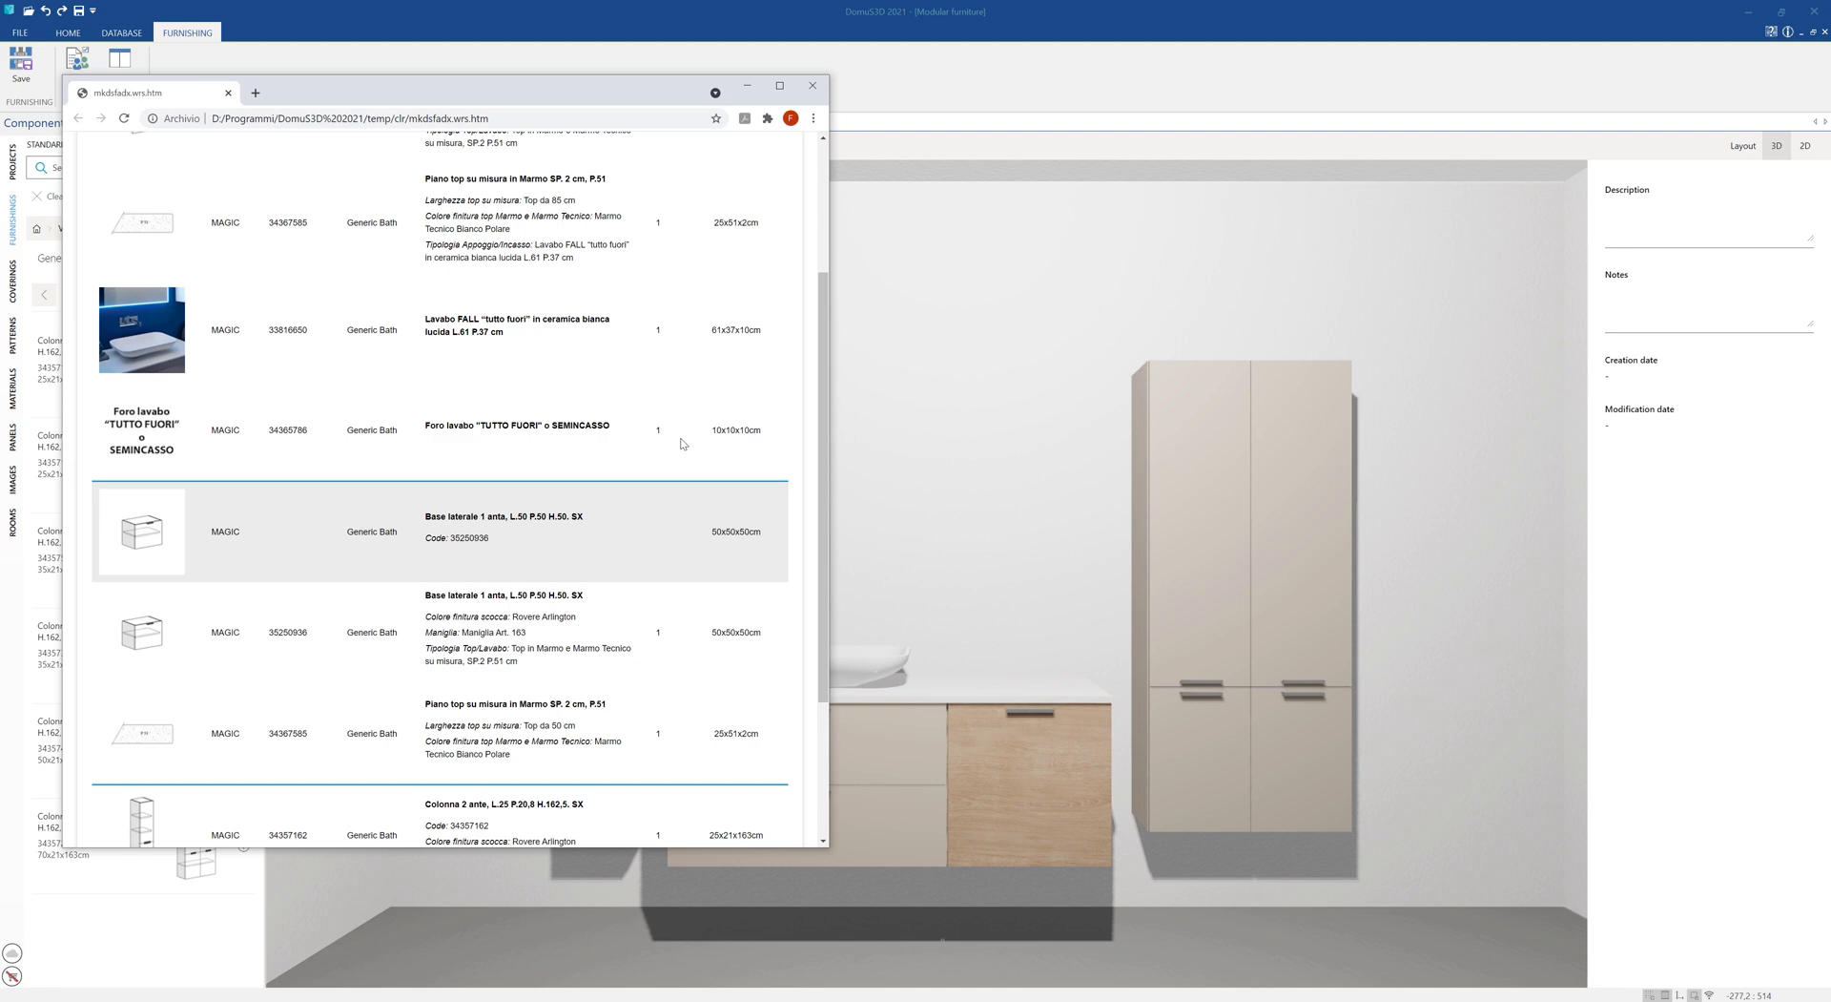
{"action": "scroll", "coordinate": [683, 444], "scroll_direction": "down", "scroll_amount": 3}
{"action": "scroll", "coordinate": [685, 530], "scroll_direction": "up", "scroll_amount": 4}
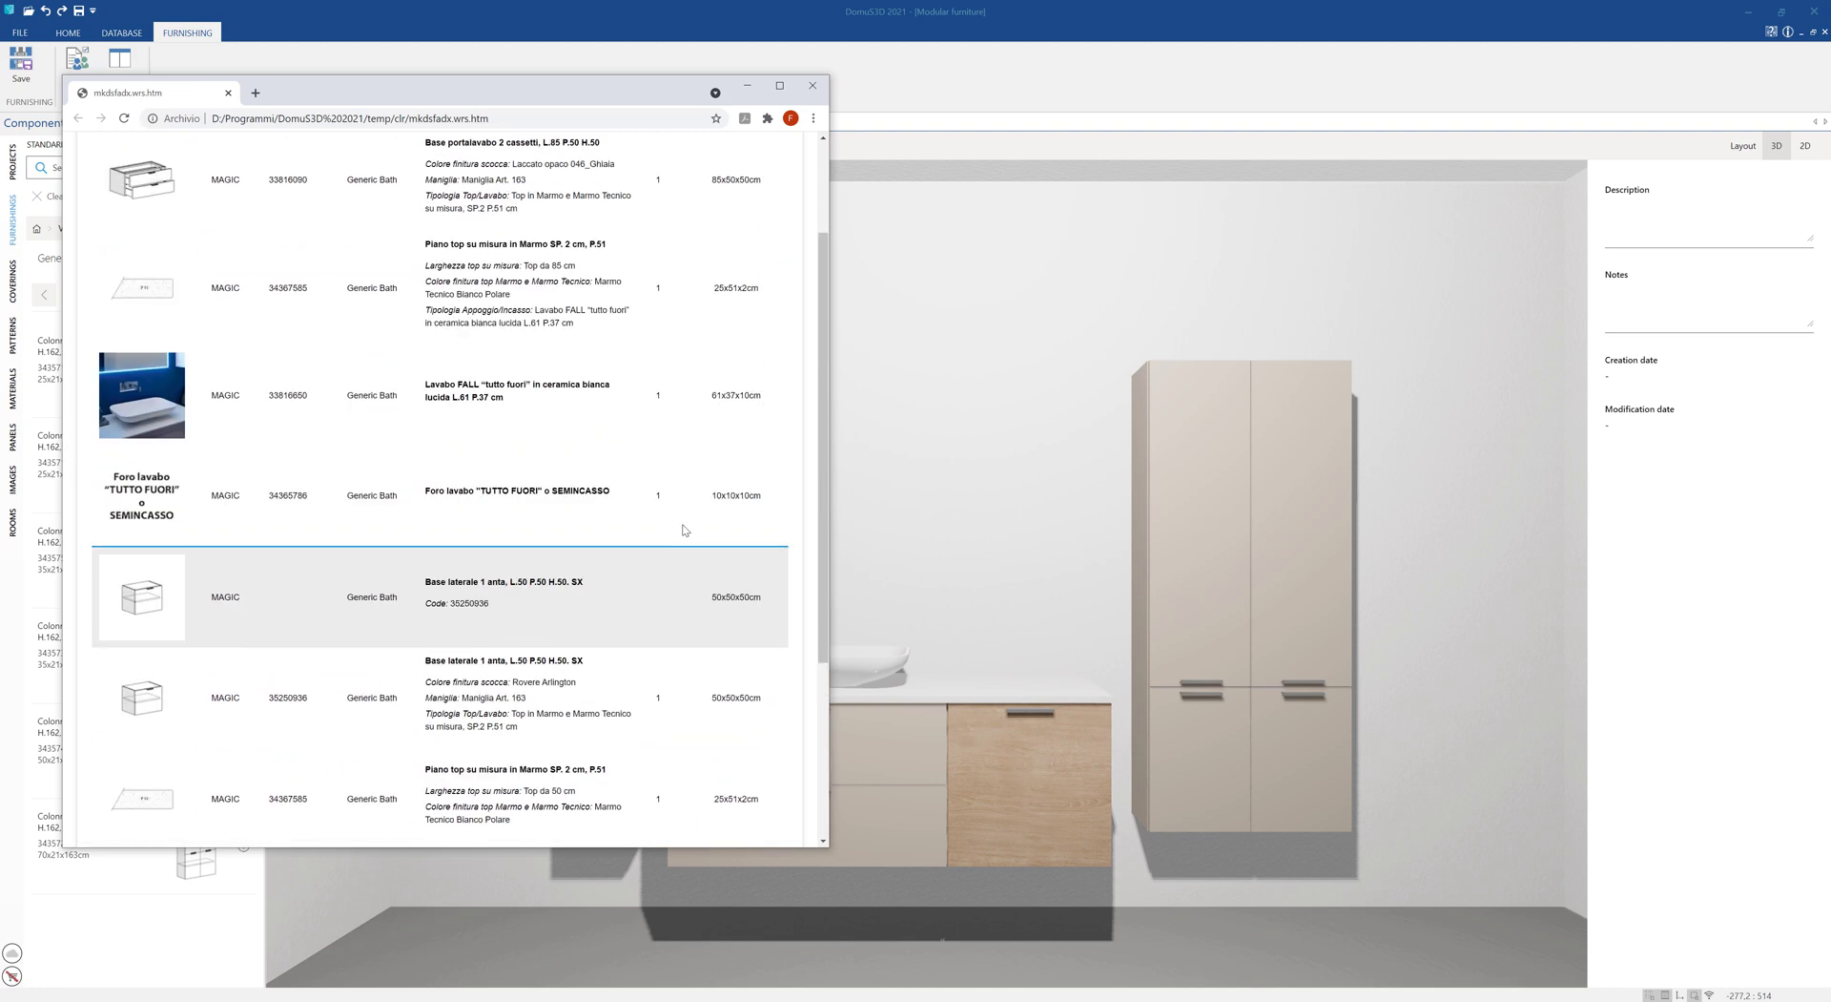
{"action": "scroll", "coordinate": [685, 529], "scroll_direction": "up", "scroll_amount": 3}
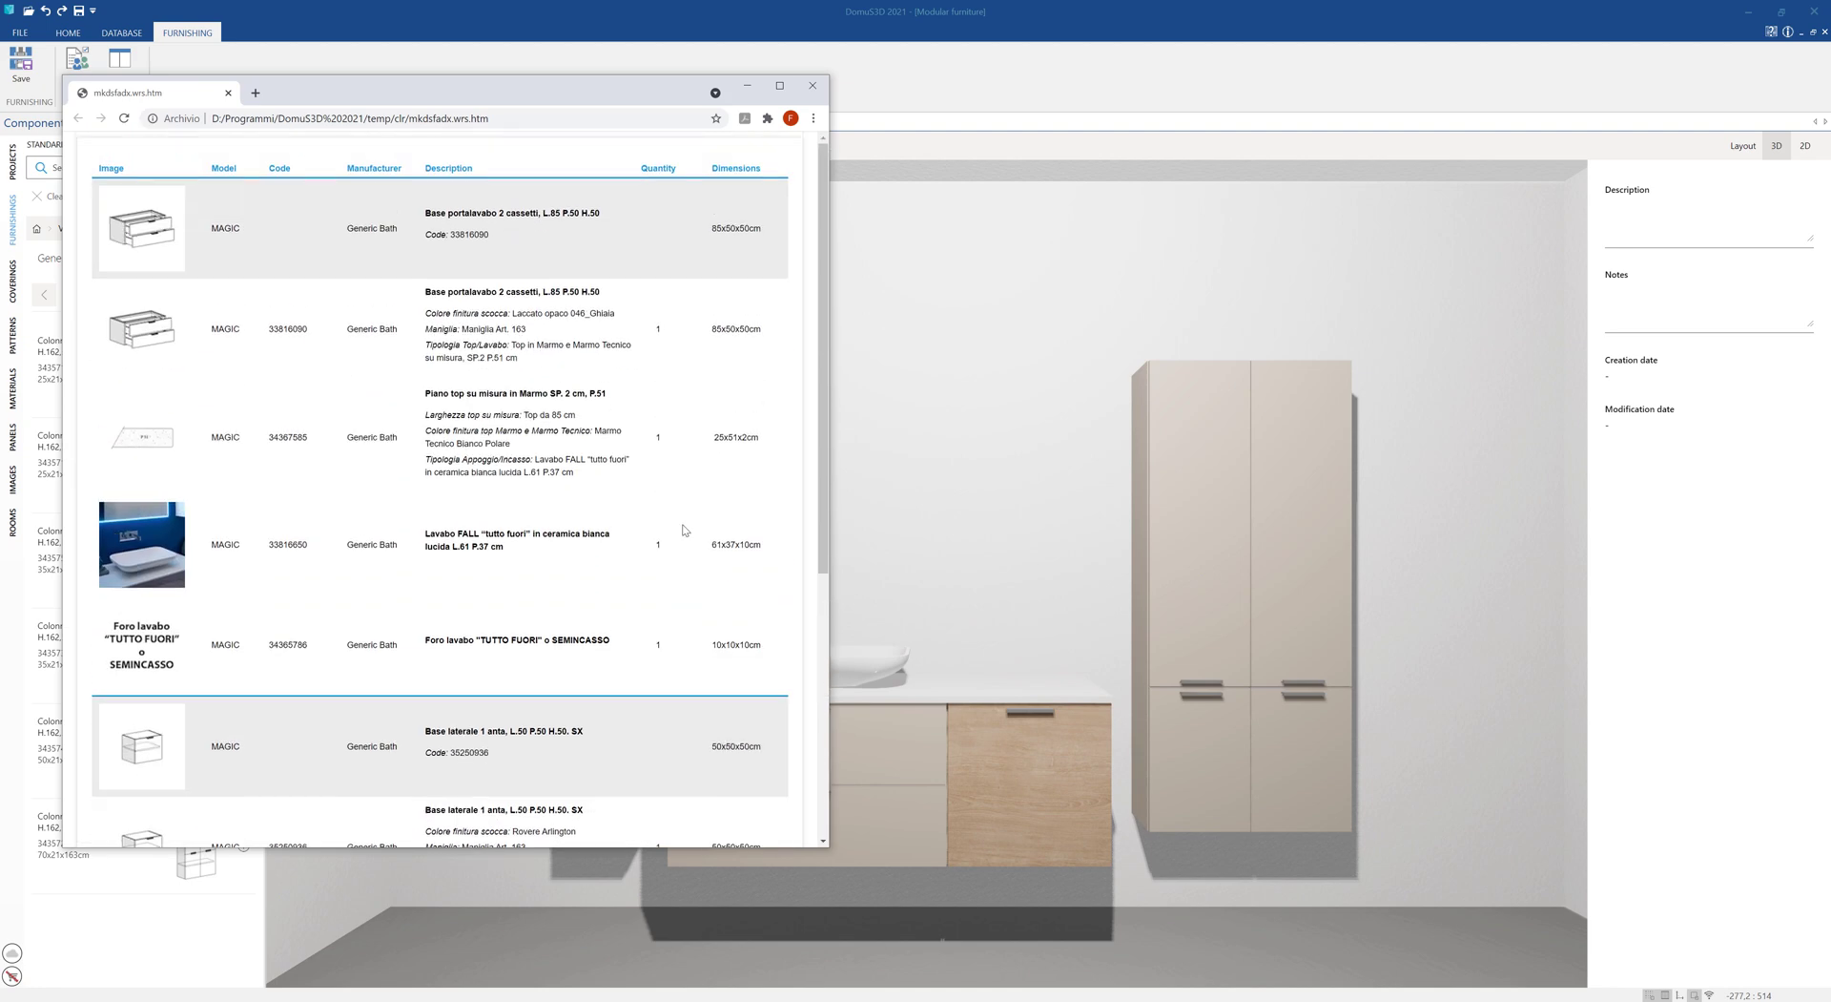
{"action": "left_click", "coordinate": [822, 92]}
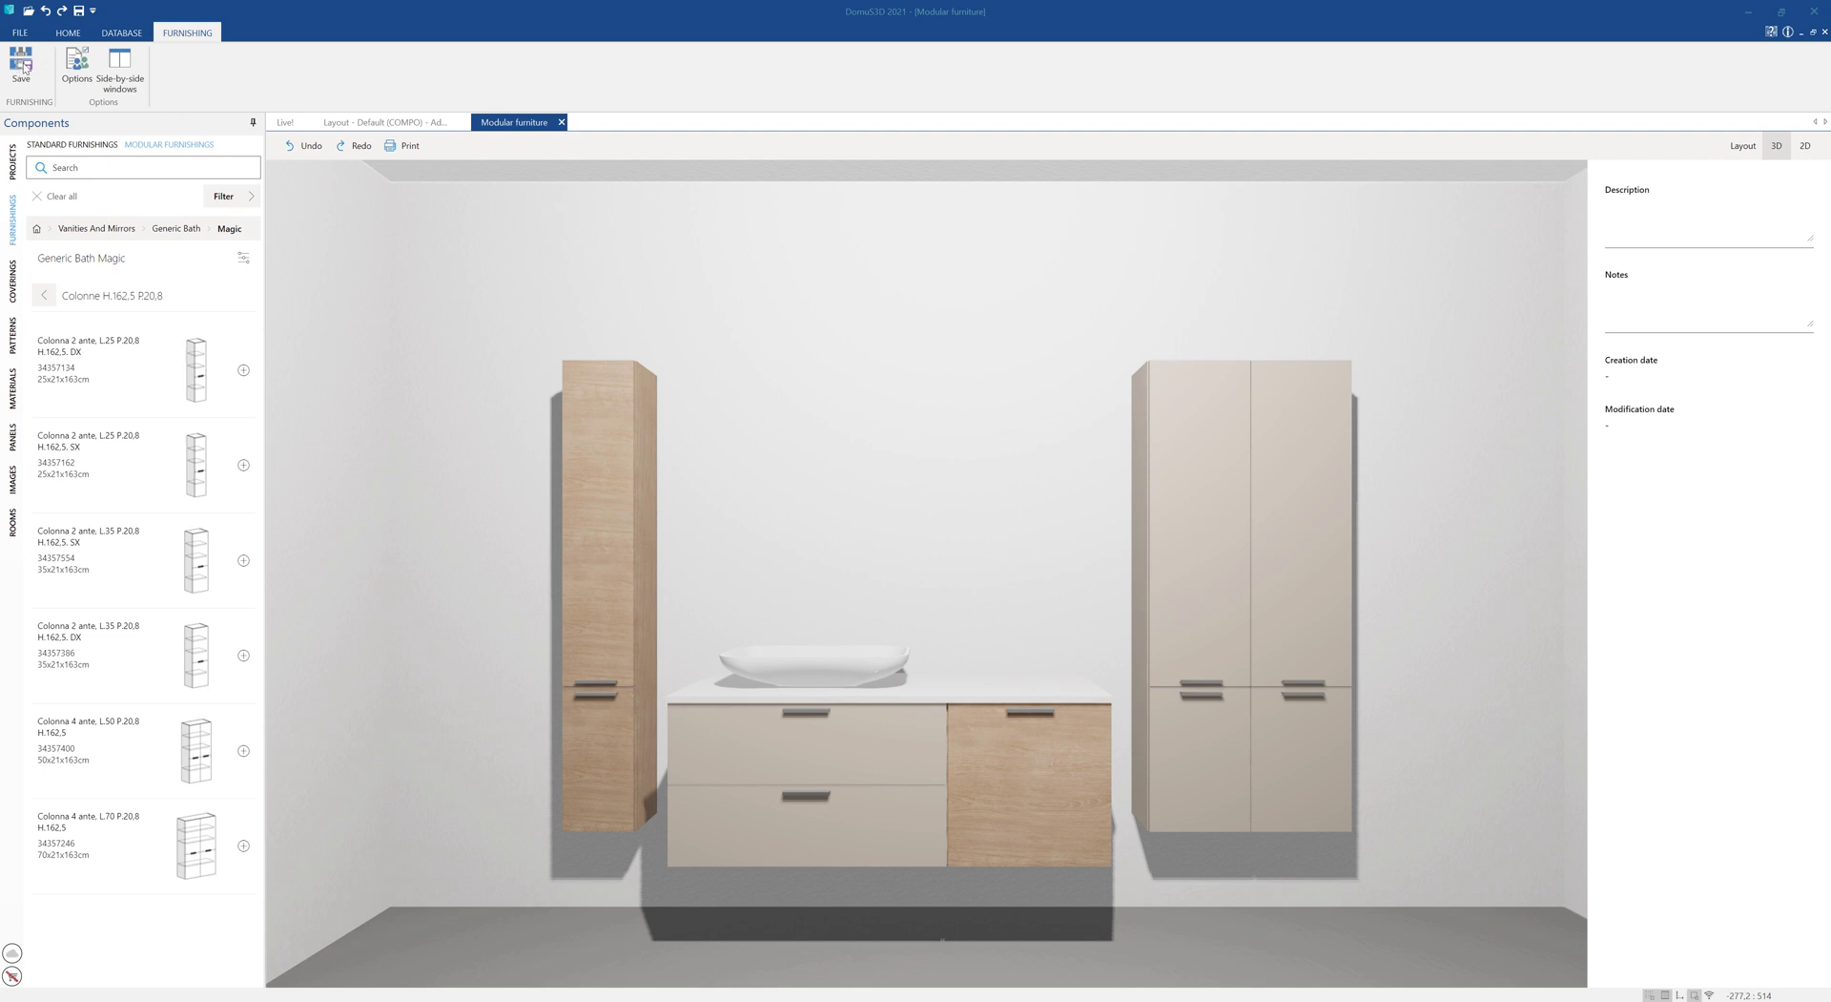
Step: Save the modular furniture composition and switch to the room's plan layout
{"action": "left_click", "coordinate": [21, 63]}
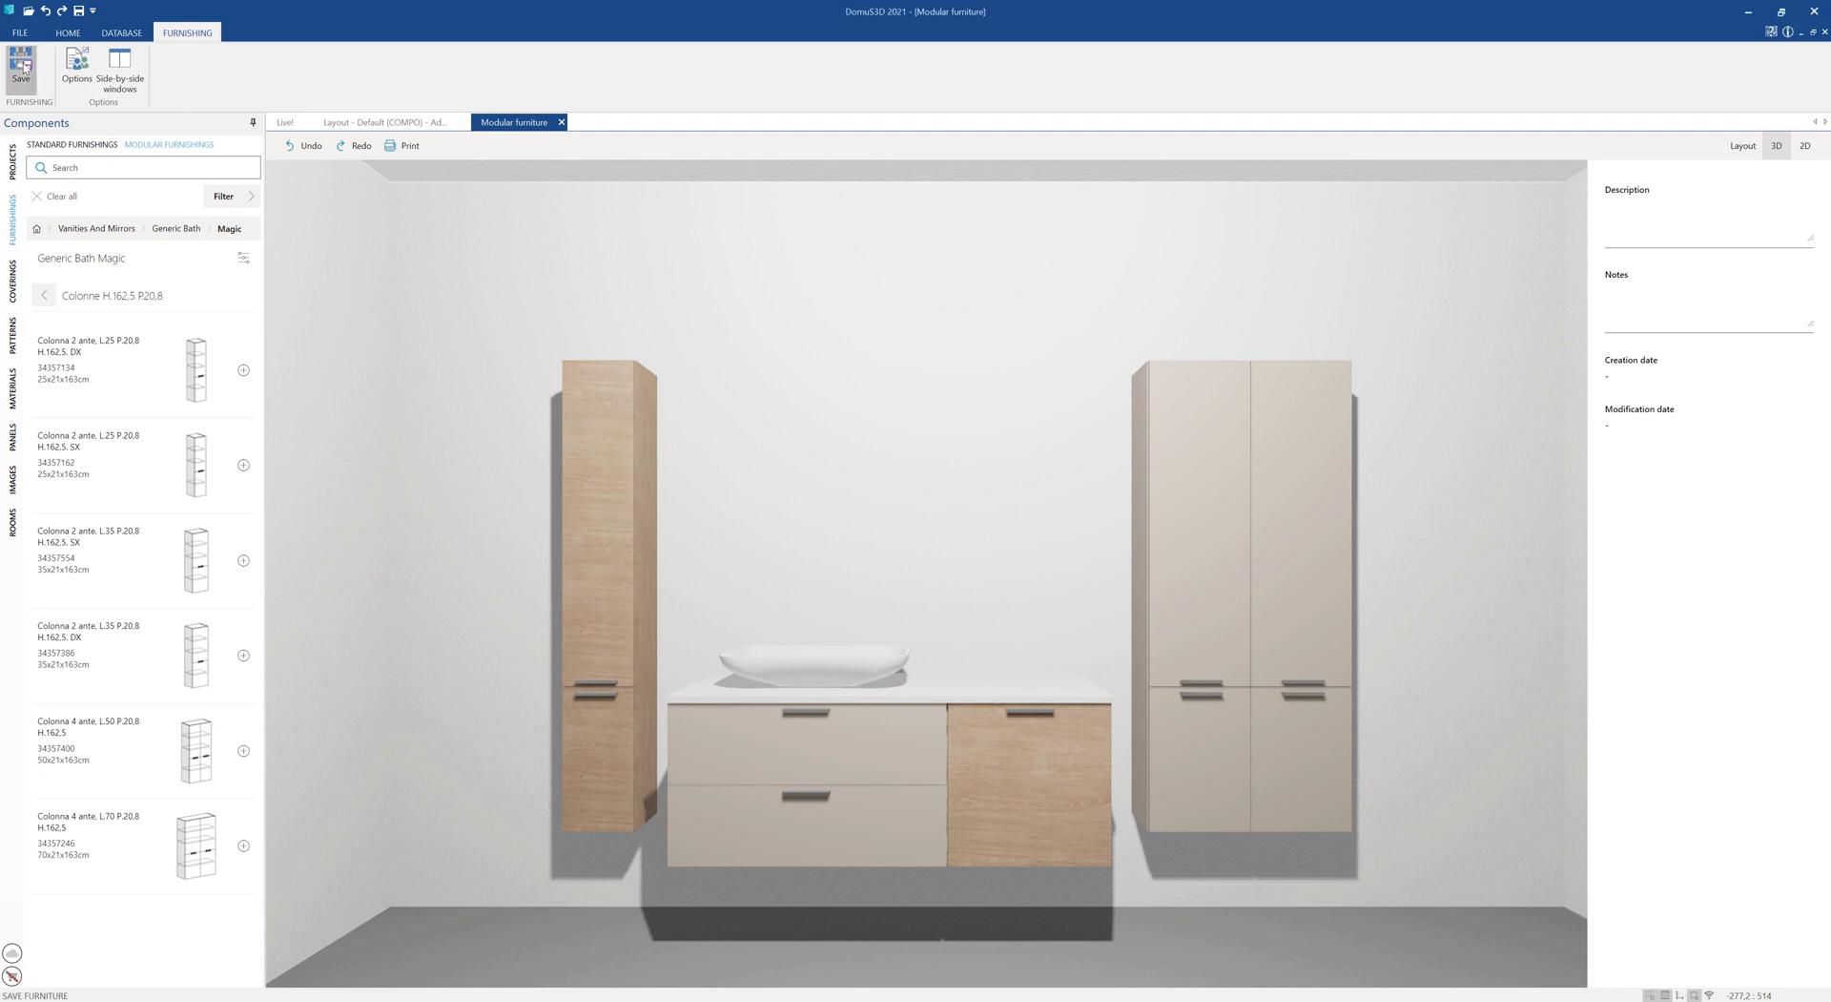
{"action": "left_click", "coordinate": [402, 124]}
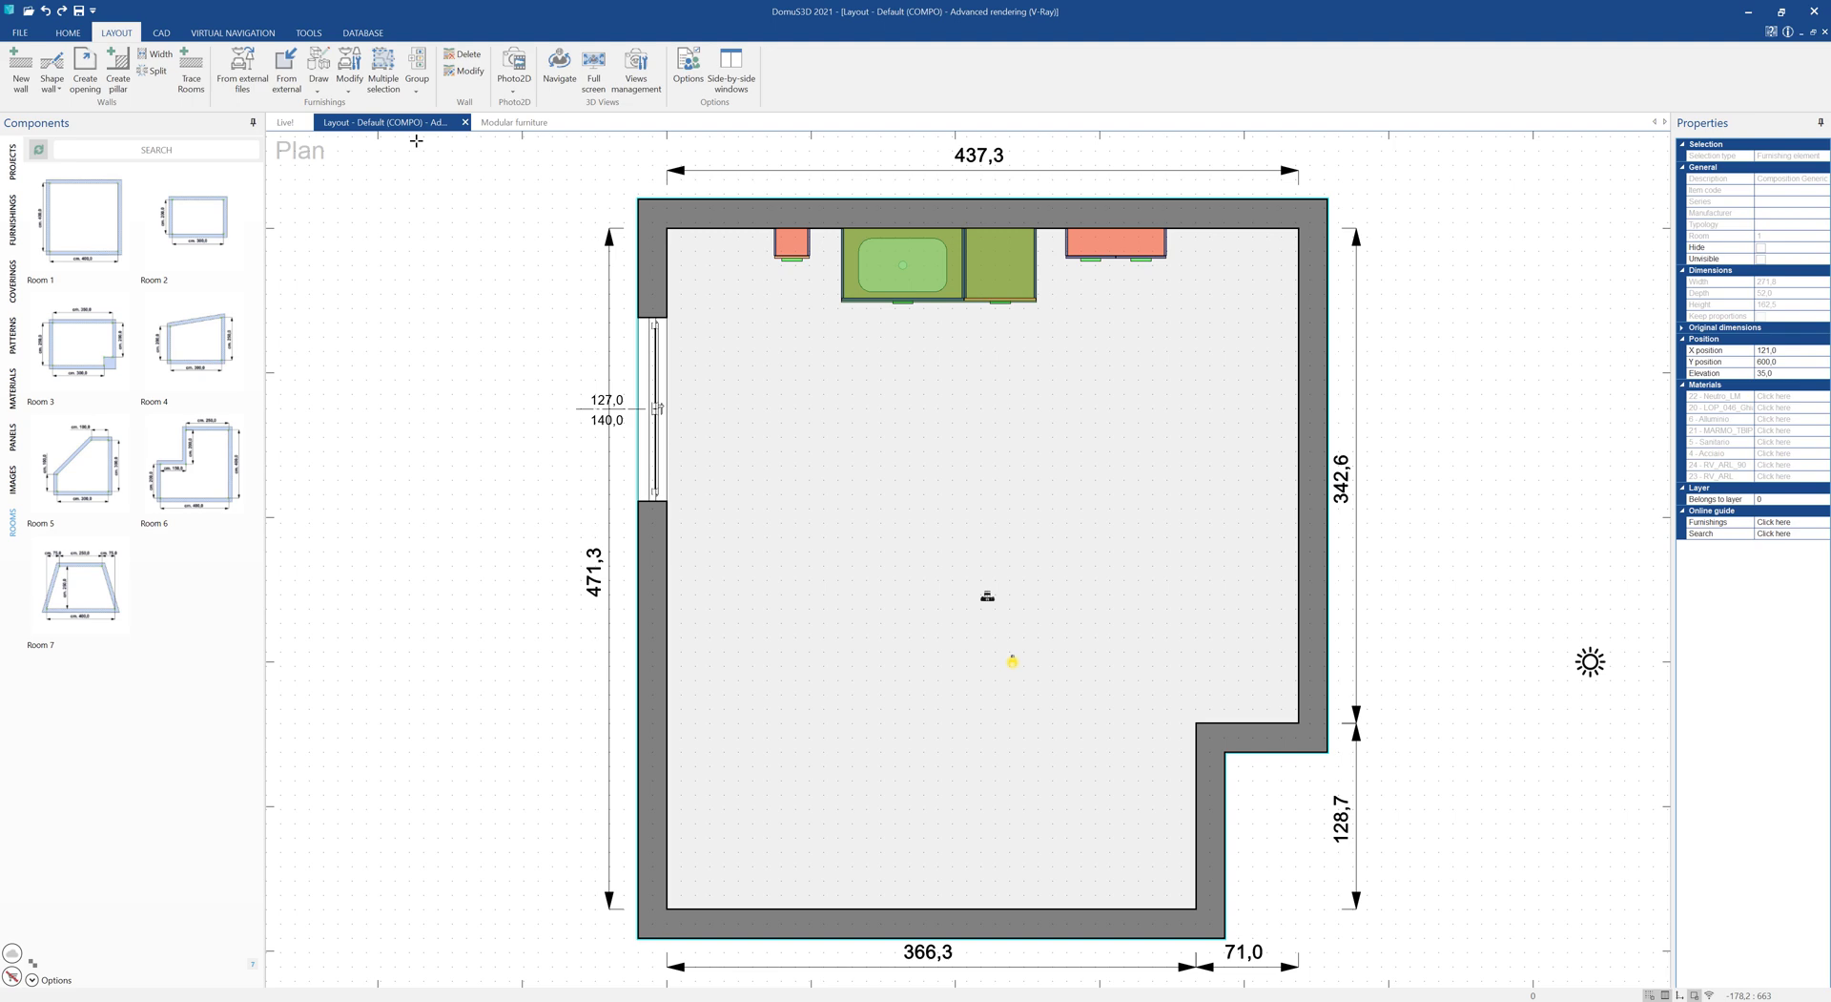
Step: Nudge the furniture composition sideways along the wall in the plan, return it to its starting position and deselect it
{"action": "left_click", "coordinate": [958, 280]}
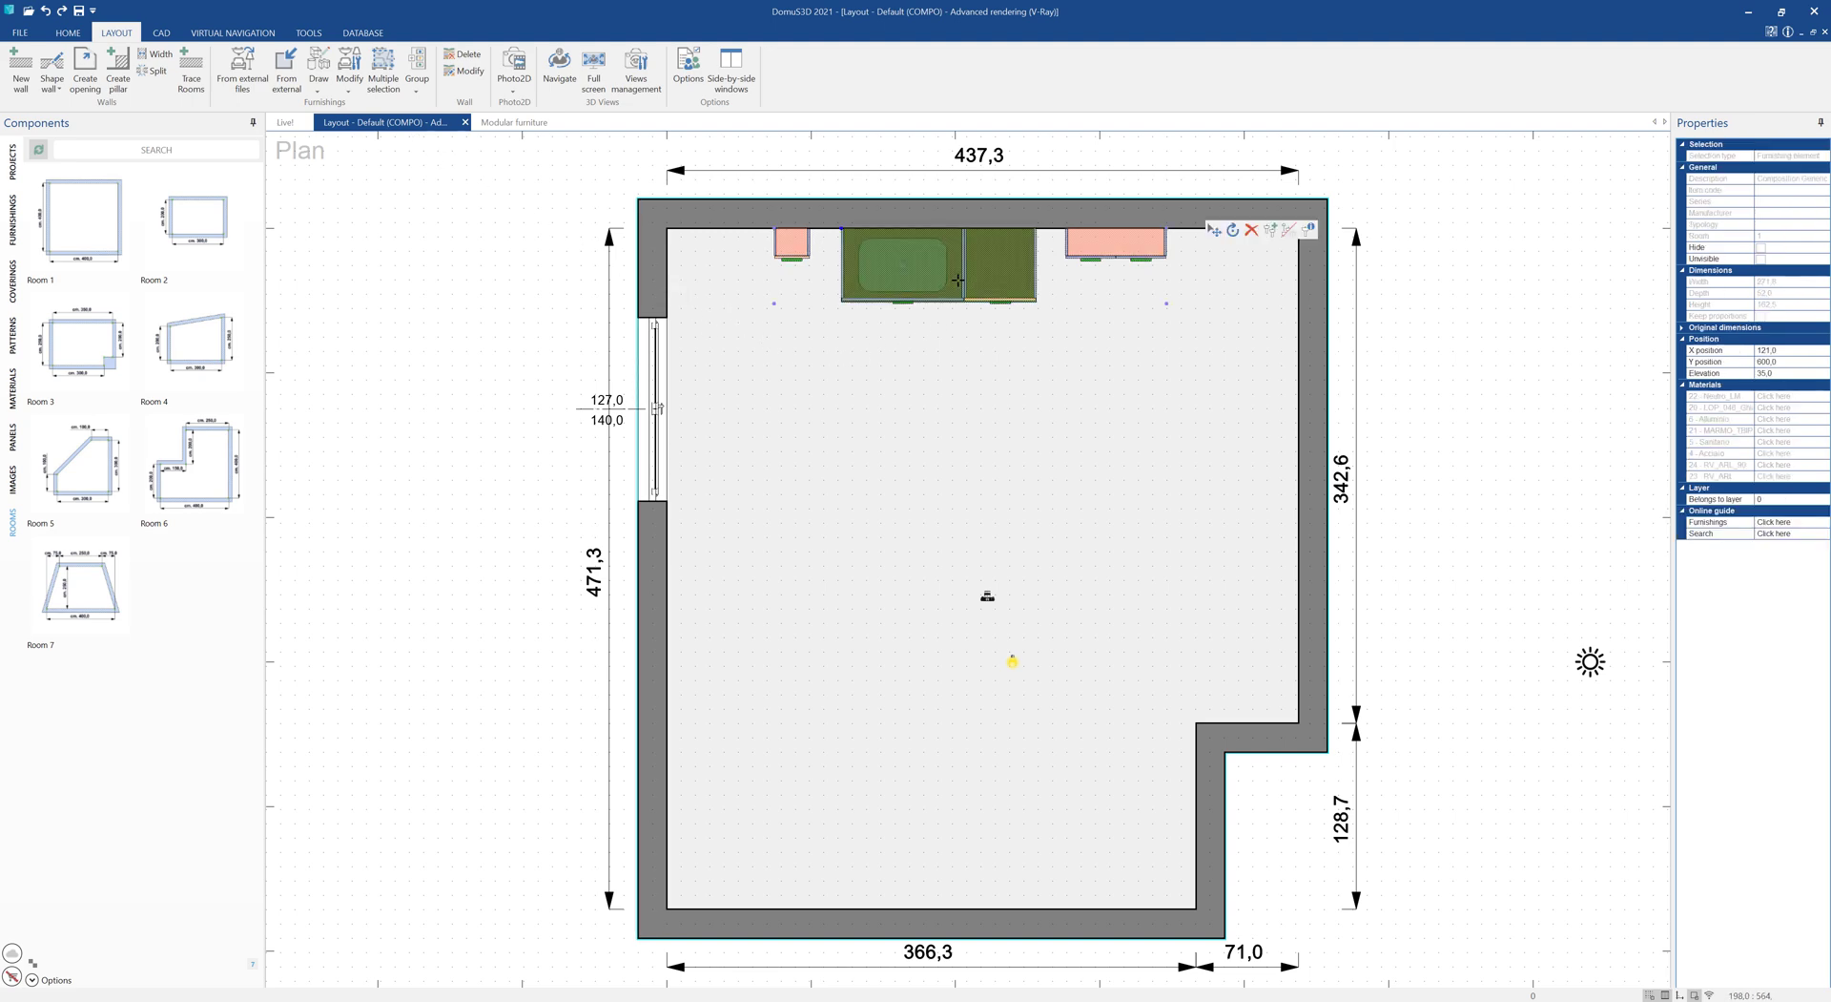
{"action": "key", "text": "Right"}
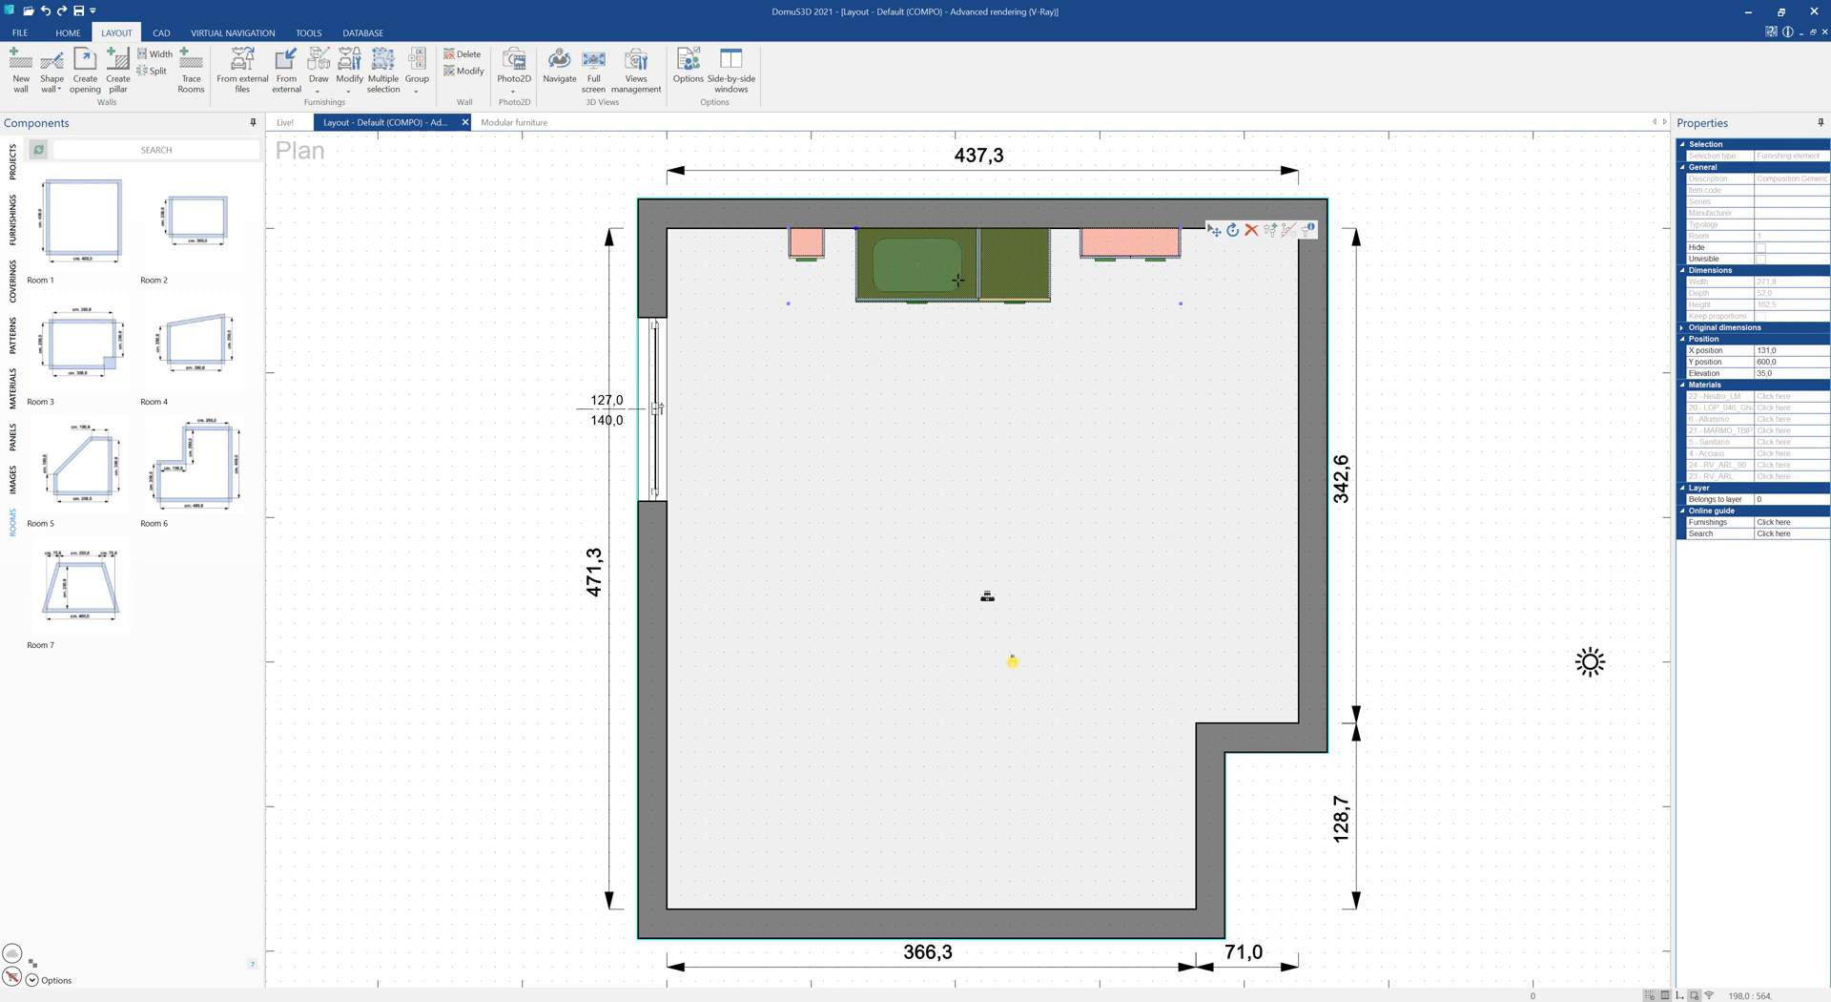
{"action": "key", "text": "Right"}
{"action": "key", "text": "Left"}
{"action": "key", "text": "Escape"}
Step: Open the room's 3D navigation view to inspect the placed furniture composition
{"action": "scroll", "coordinate": [954, 235], "scroll_direction": "up", "scroll_amount": 1}
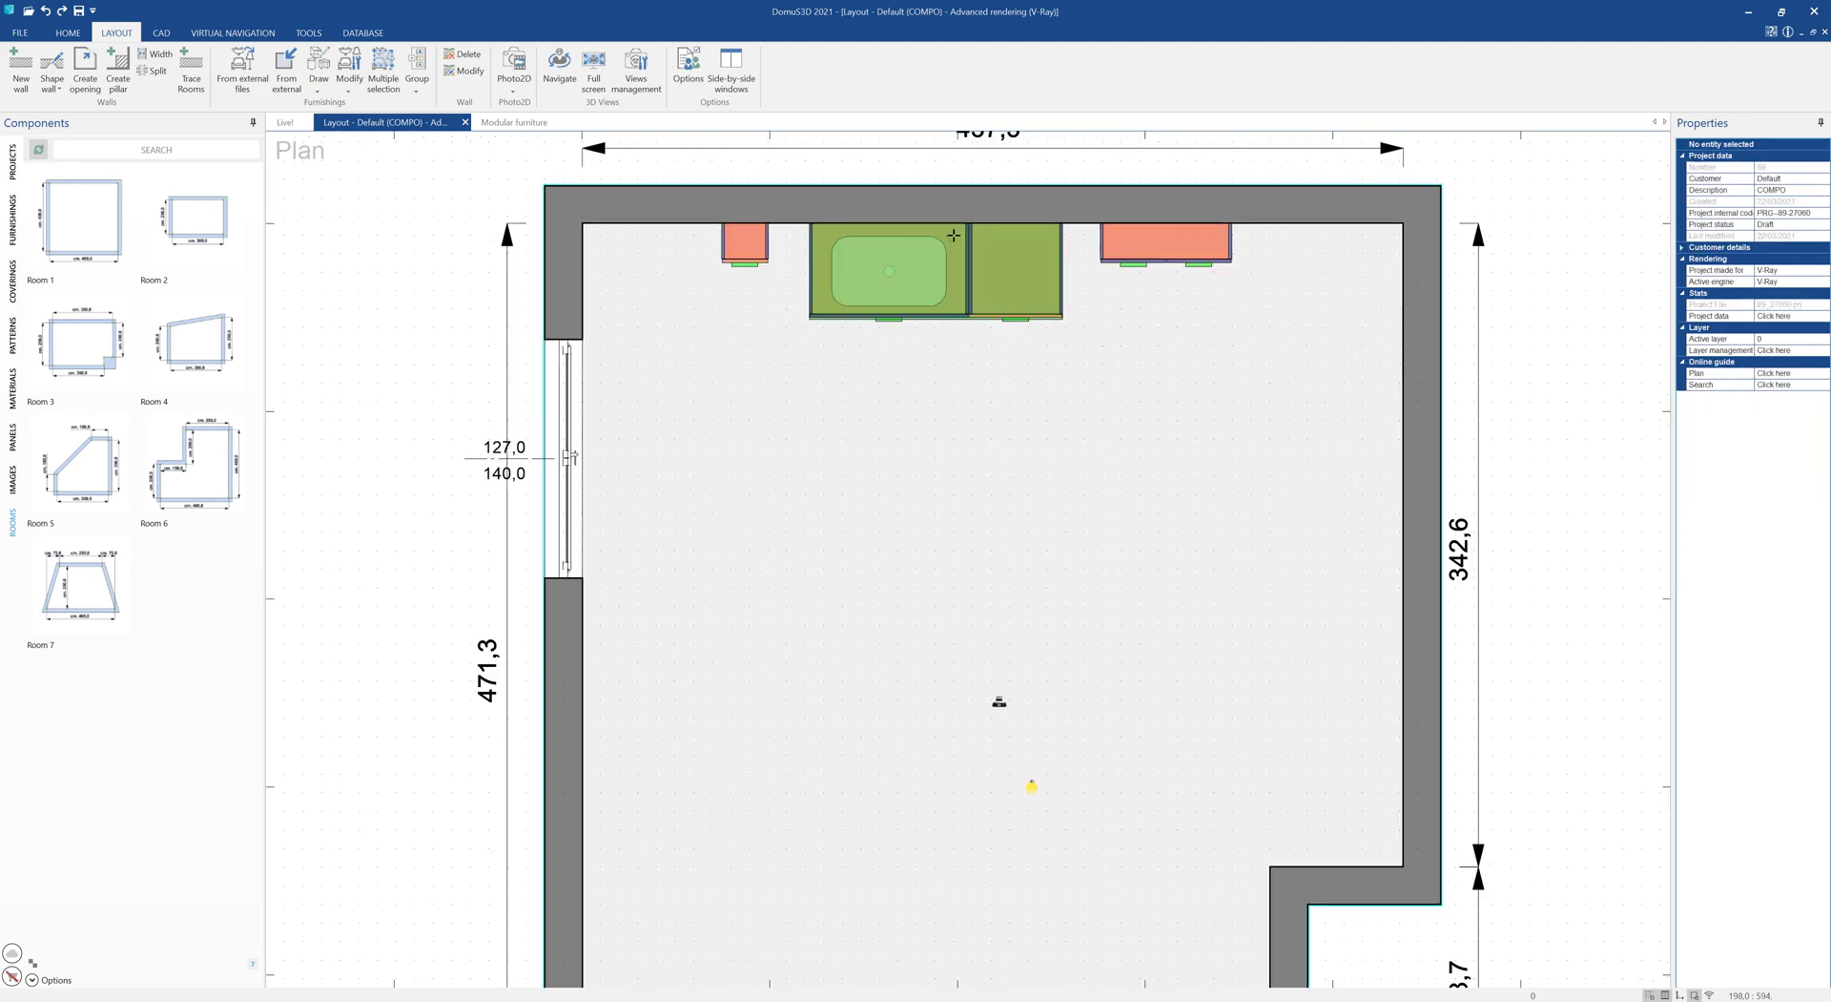
{"action": "scroll", "coordinate": [954, 235], "scroll_direction": "up", "scroll_amount": 1}
{"action": "left_click", "coordinate": [560, 67]}
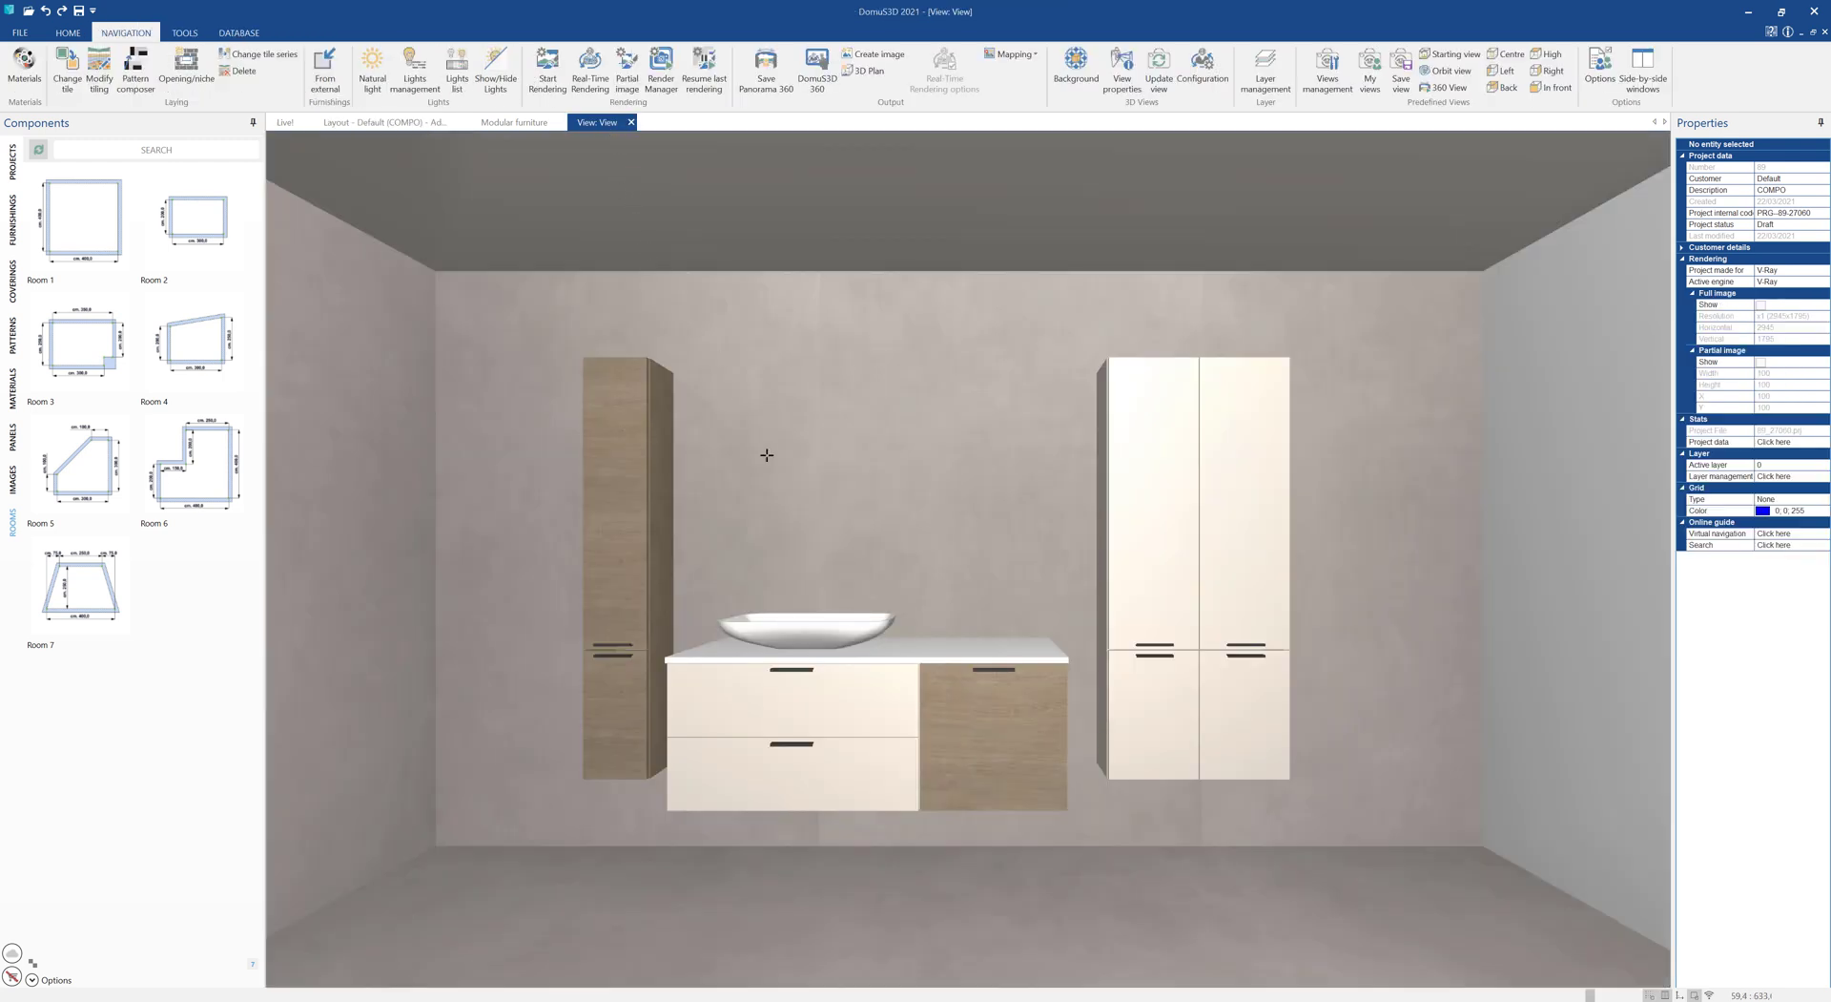
Step: Return to the plan and place the OPTION BASIC Specchio 60 mirror from the standard bathroom furnishings on the wall behind the washbasin
{"action": "left_click", "coordinate": [386, 124]}
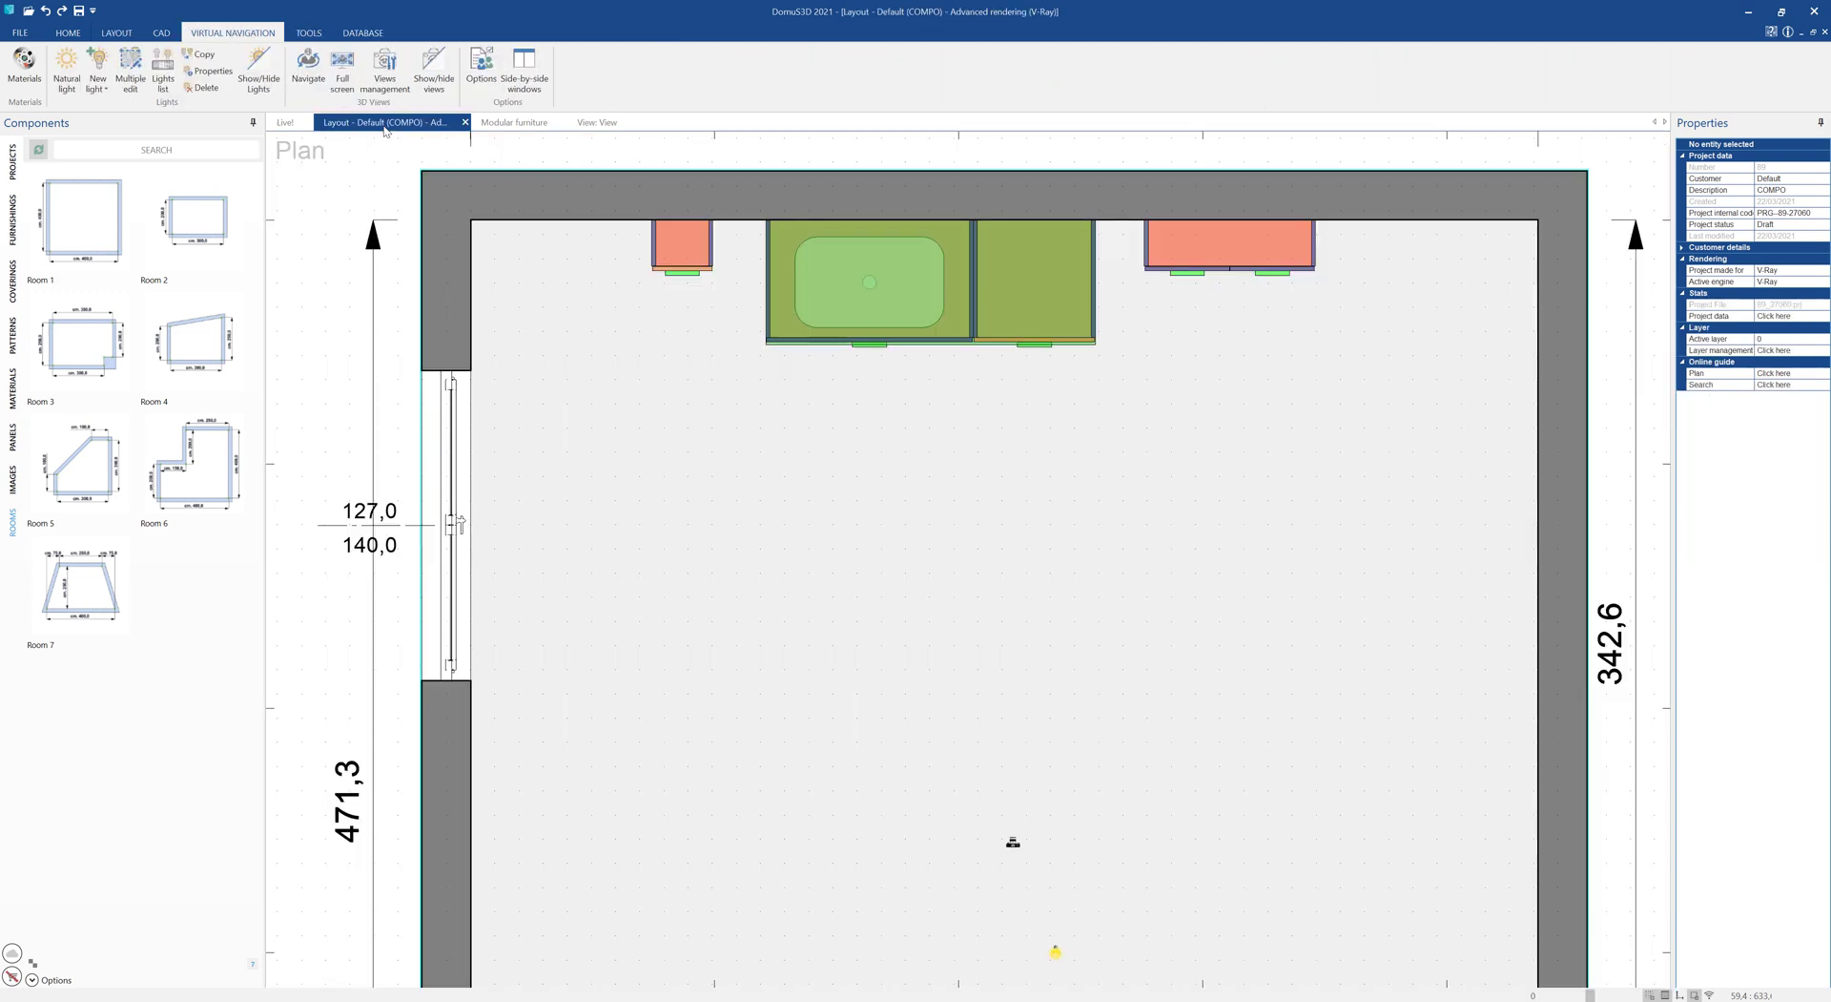
{"action": "left_click", "coordinate": [13, 225]}
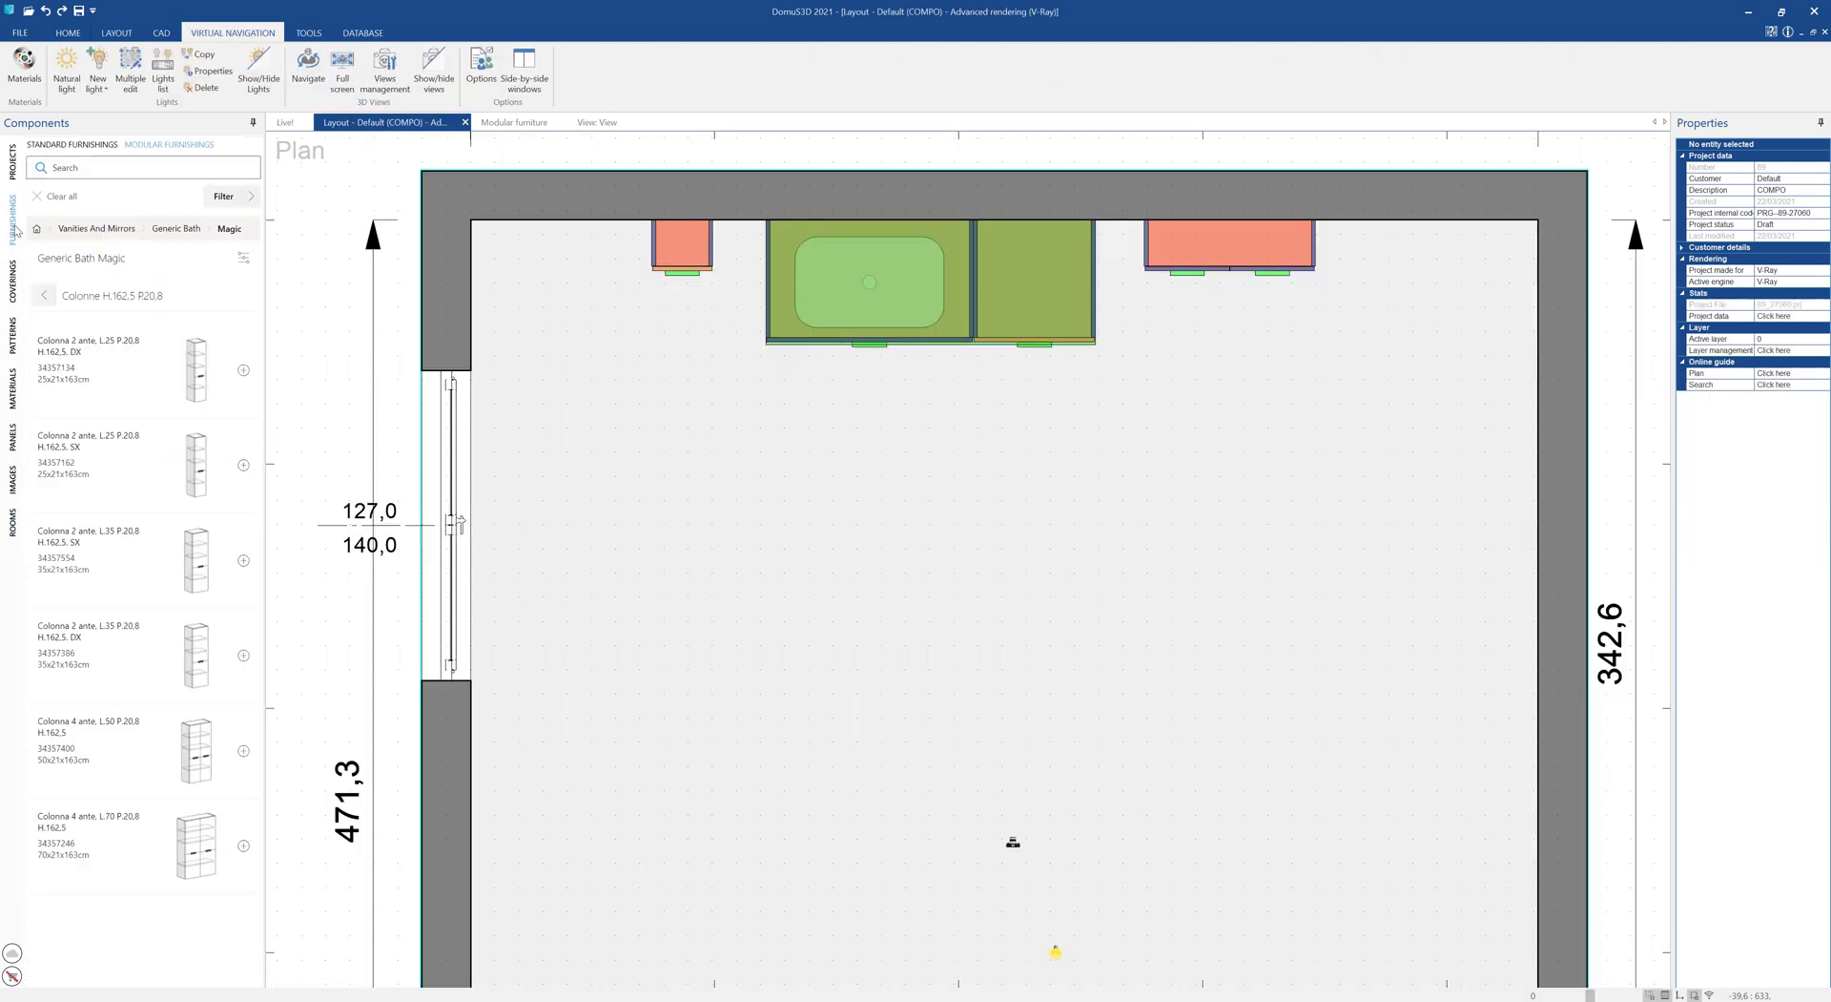
{"action": "left_click", "coordinate": [80, 146]}
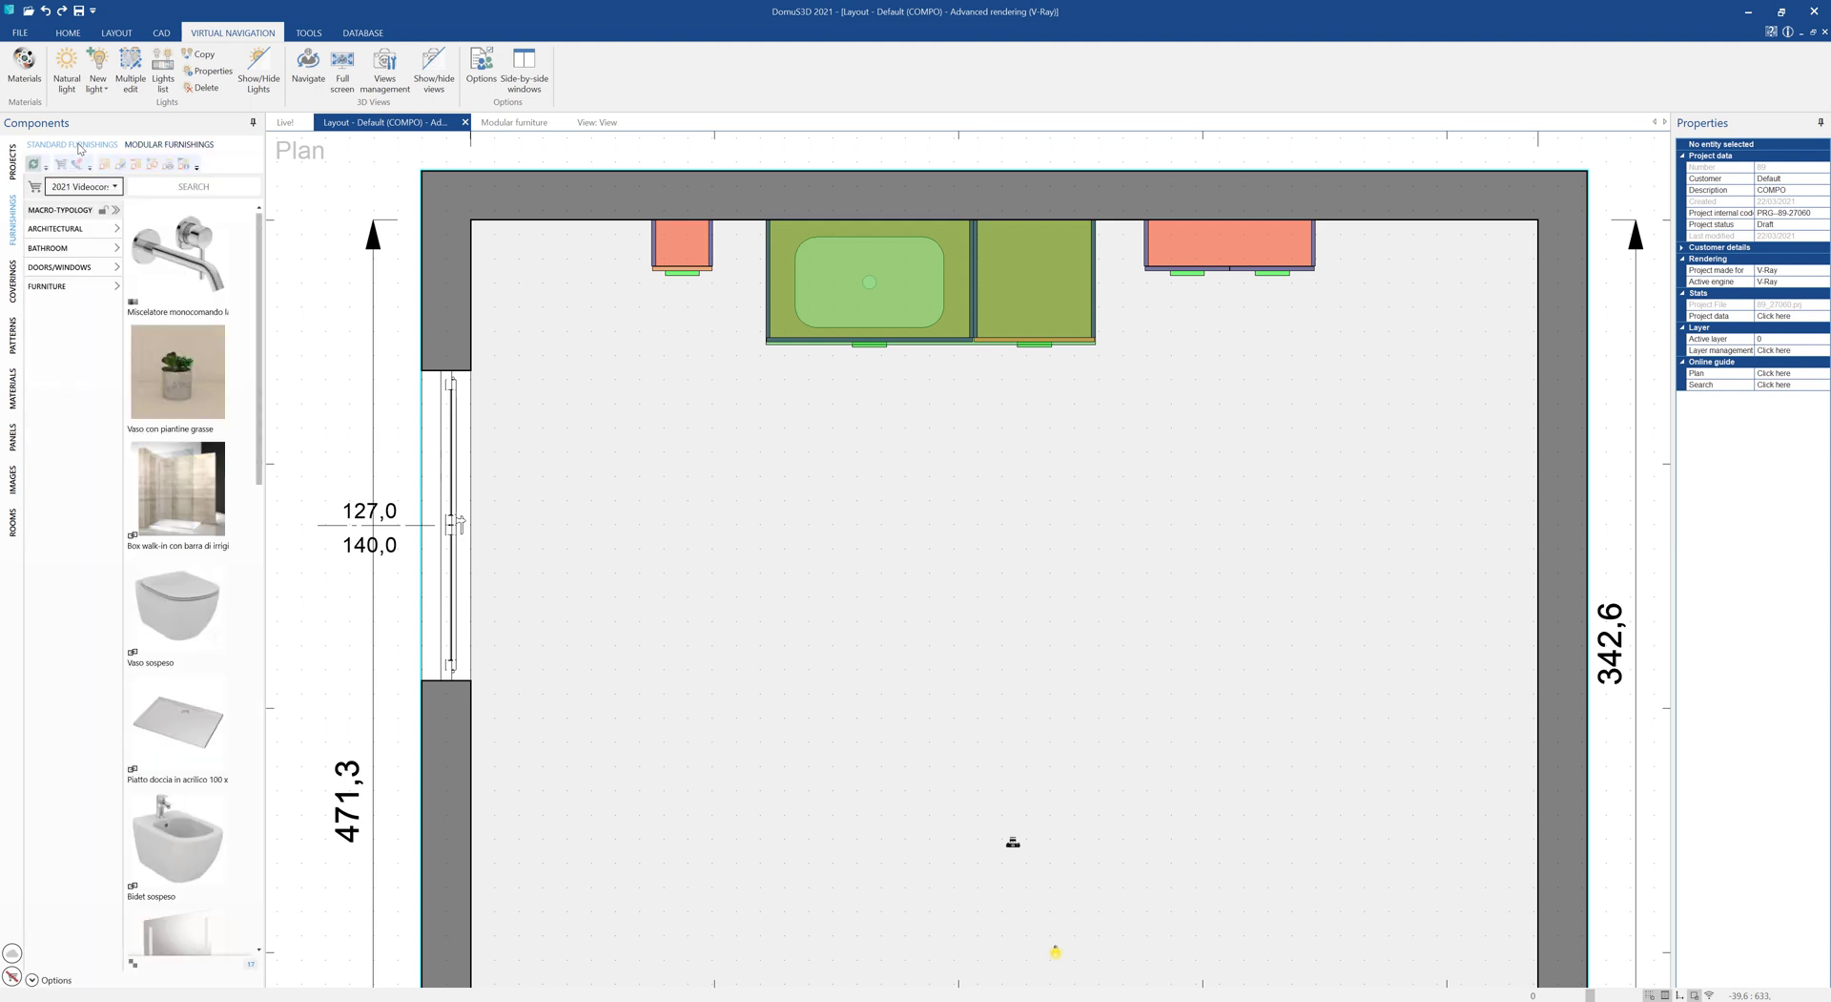
{"action": "left_click", "coordinate": [69, 249]}
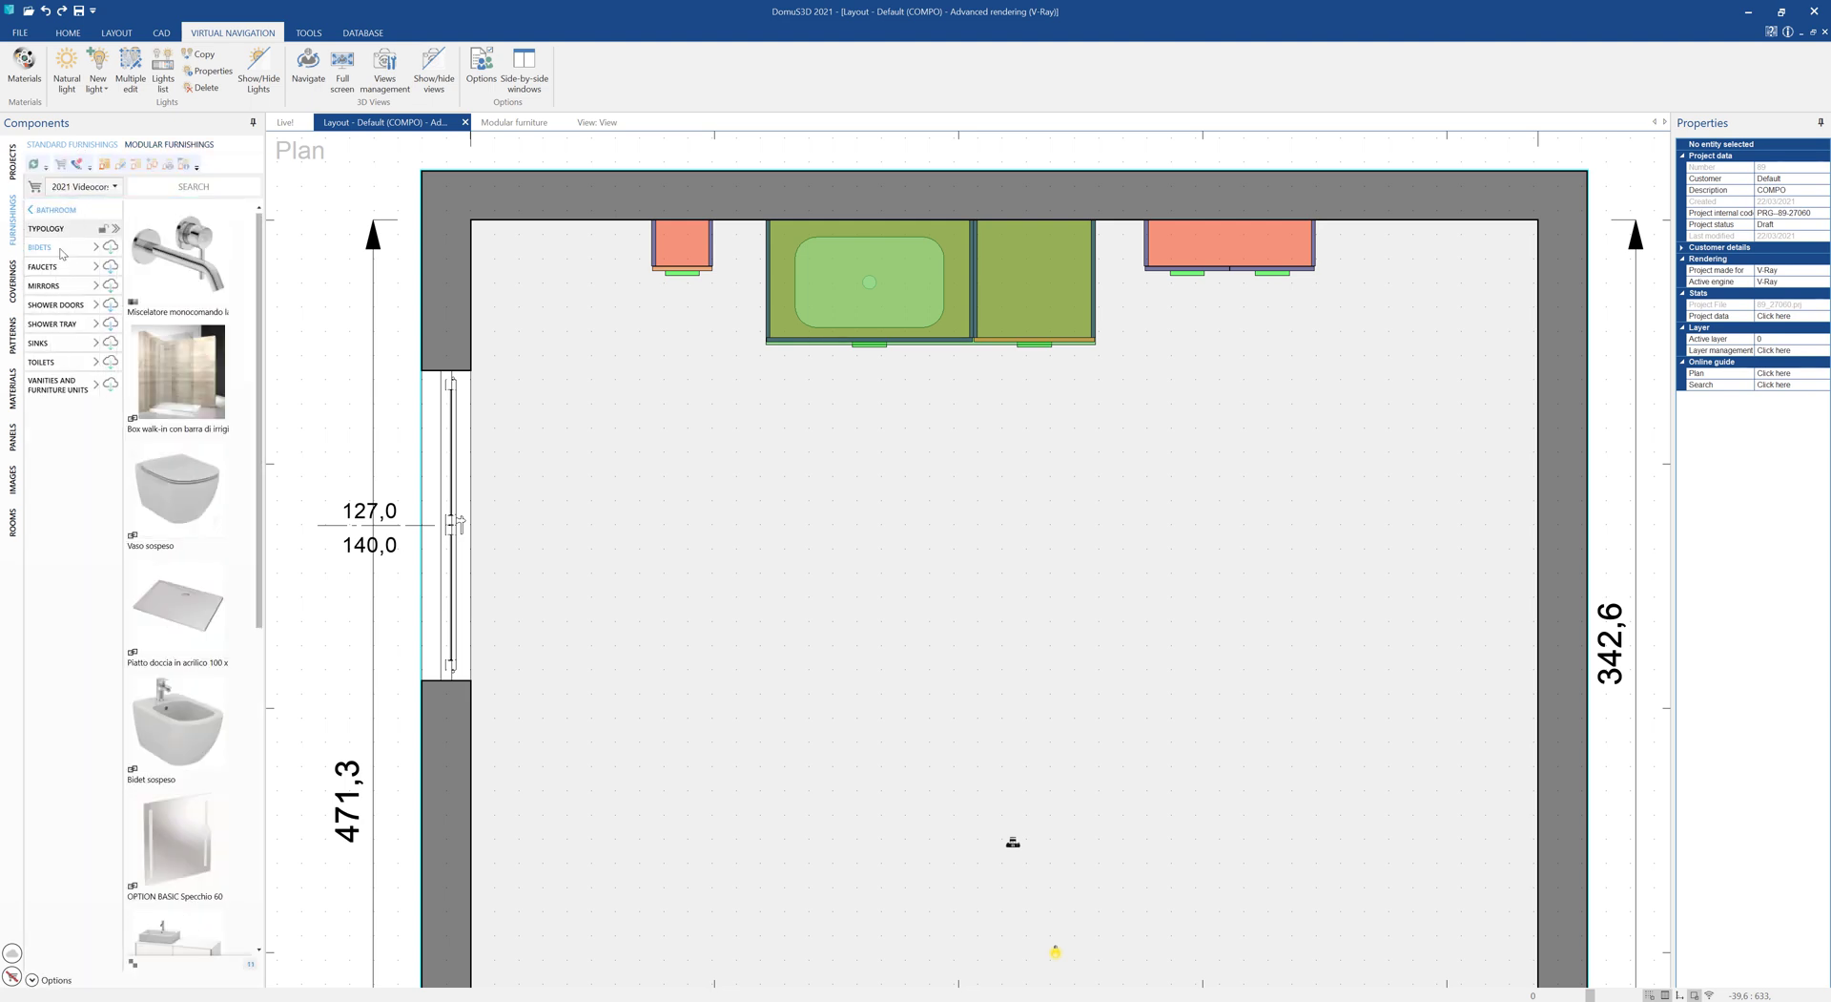
{"action": "left_click", "coordinate": [44, 286]}
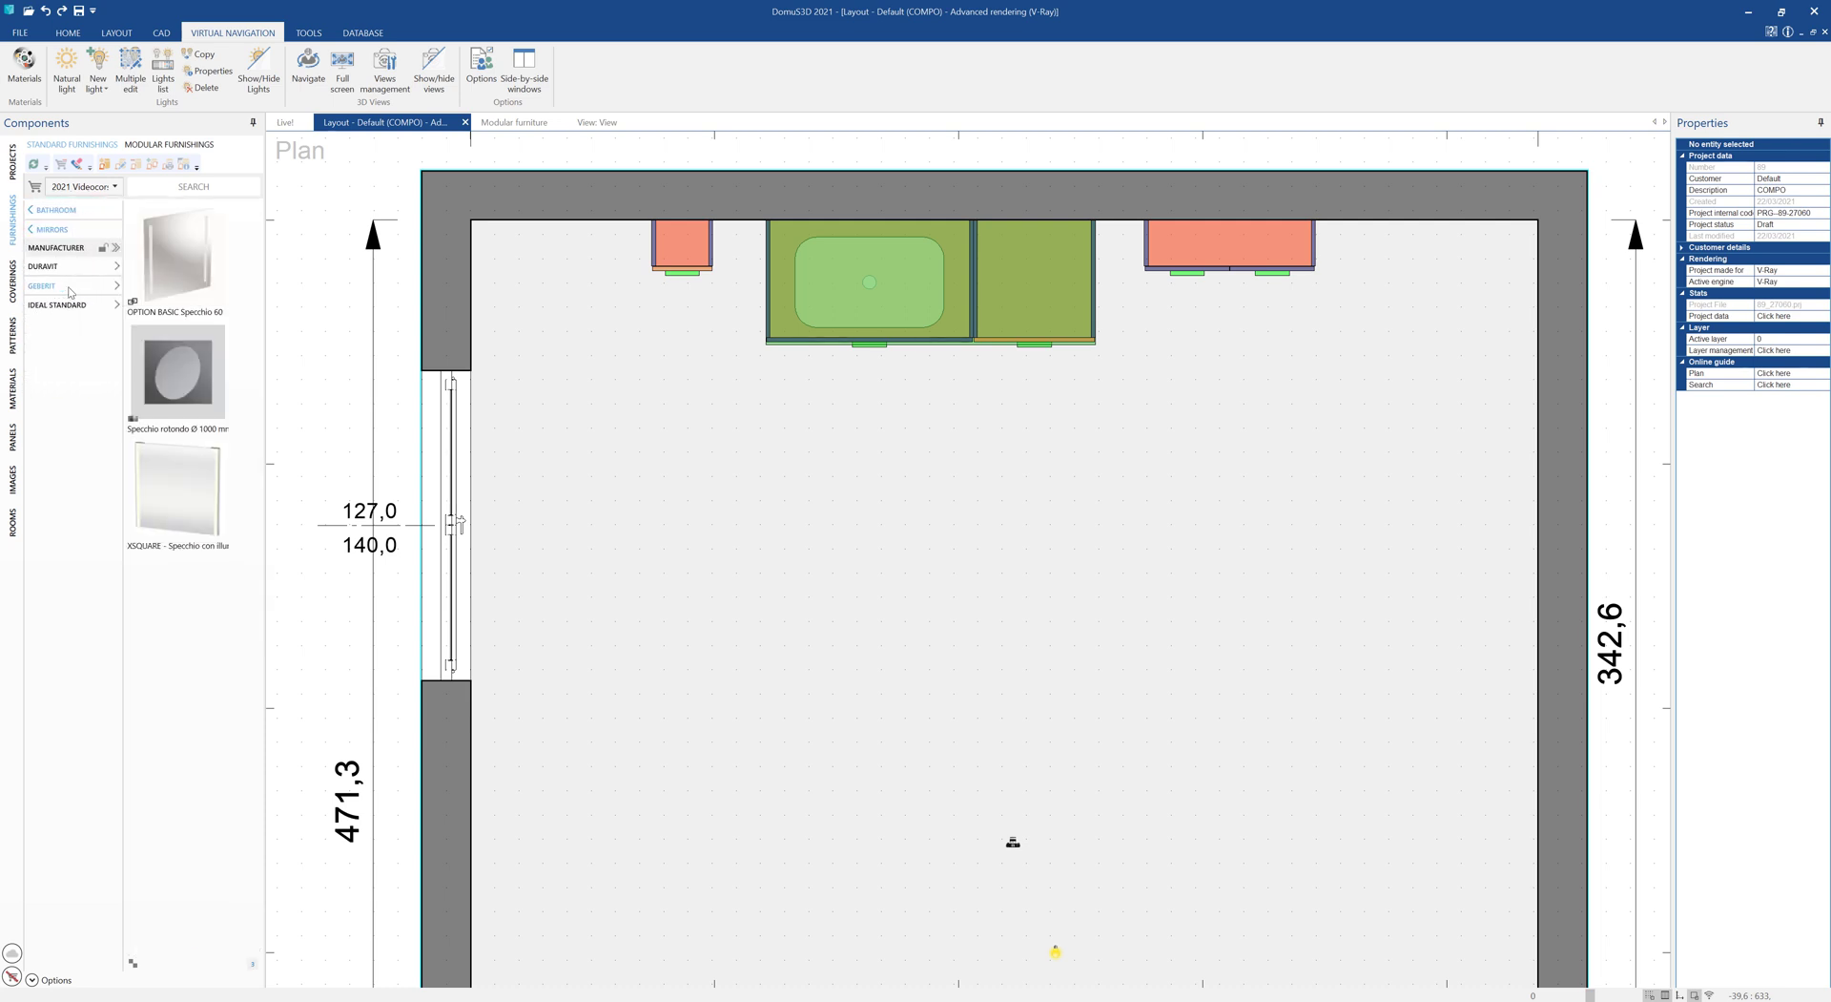
{"action": "left_click_drag", "start_coordinate": [180, 262], "coordinate": [871, 224]}
Step: Place the Miscelatore monocomando faucet on the wall behind the washbasin, centred on the basin, and display the result in the 3D view
{"action": "left_click", "coordinate": [55, 312]}
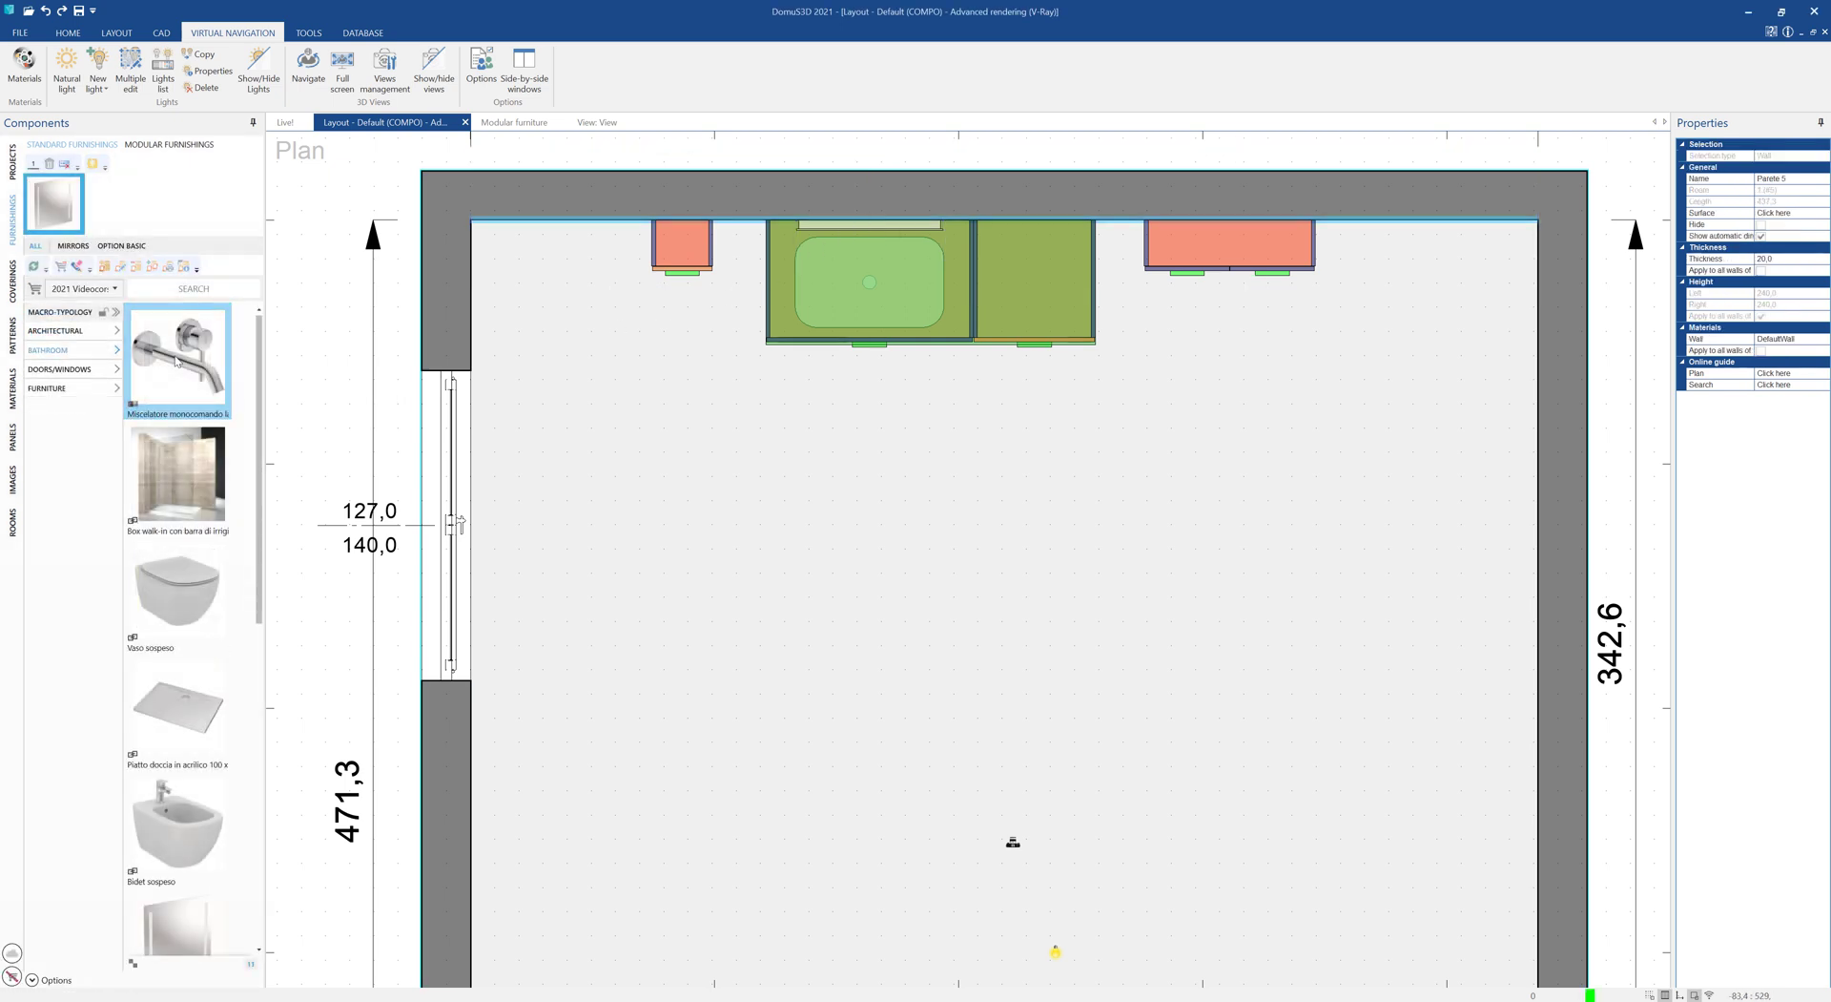
{"action": "left_click", "coordinate": [177, 361]}
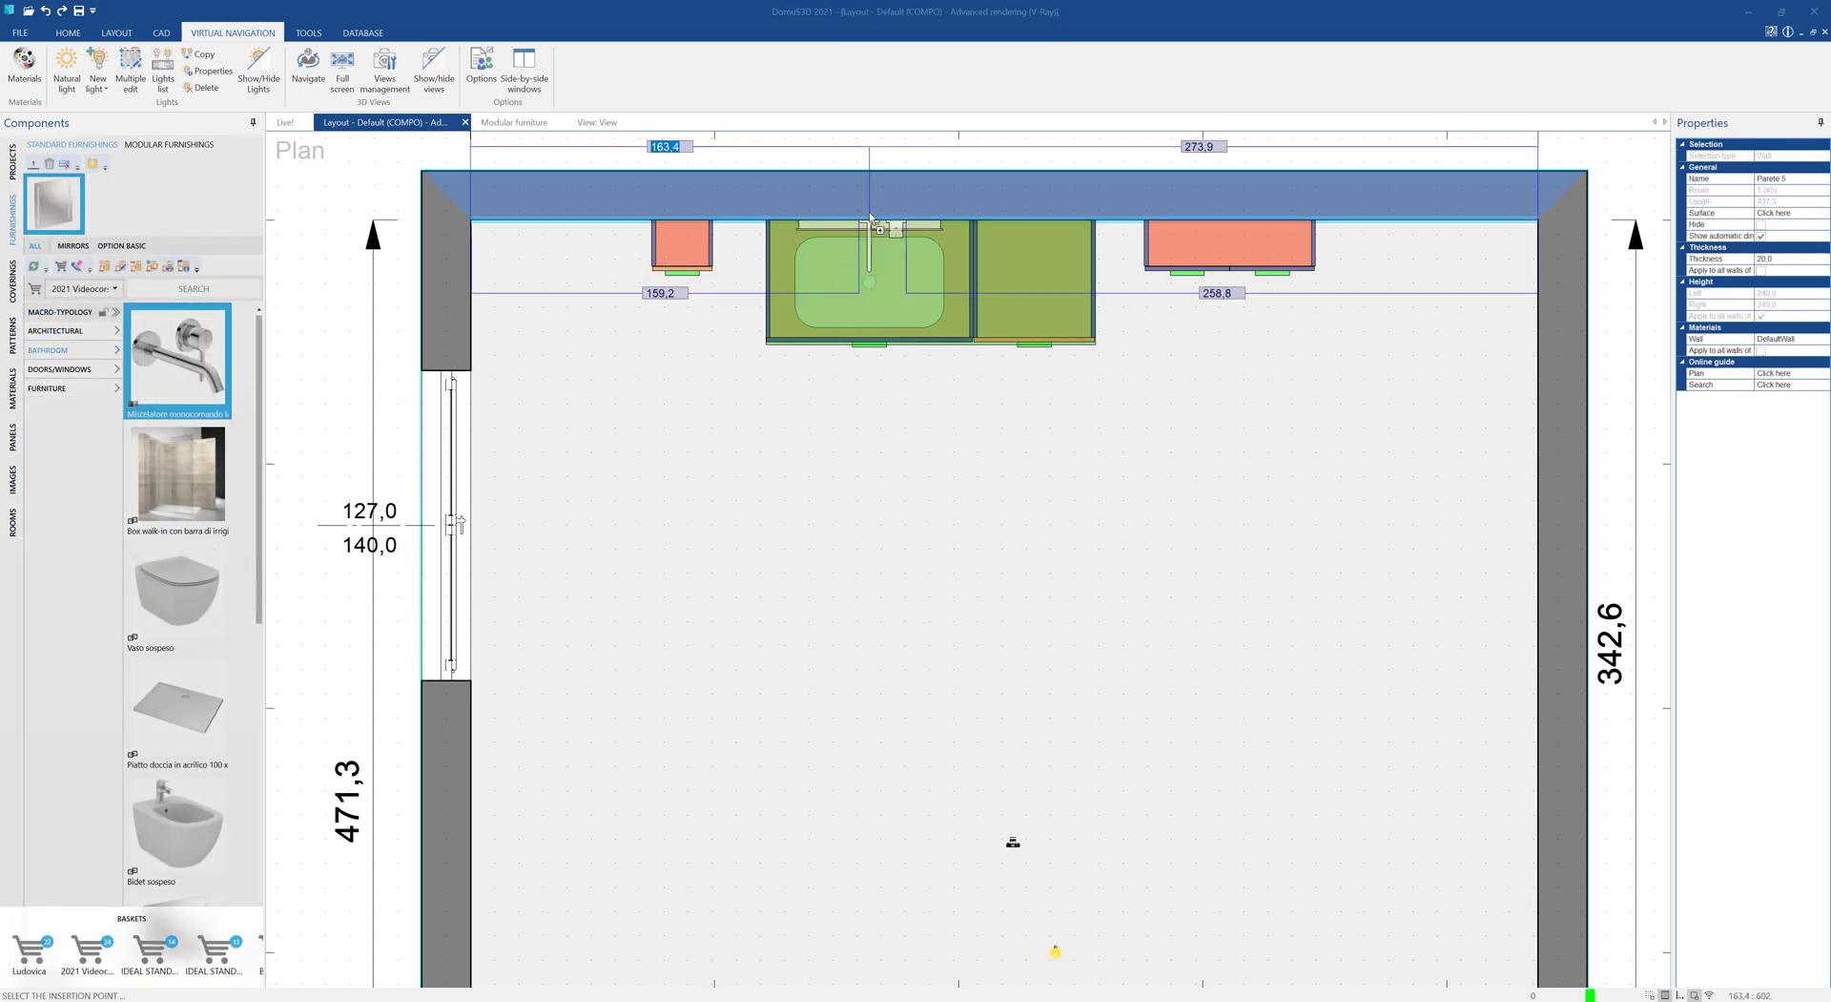
{"action": "left_click", "coordinate": [871, 220]}
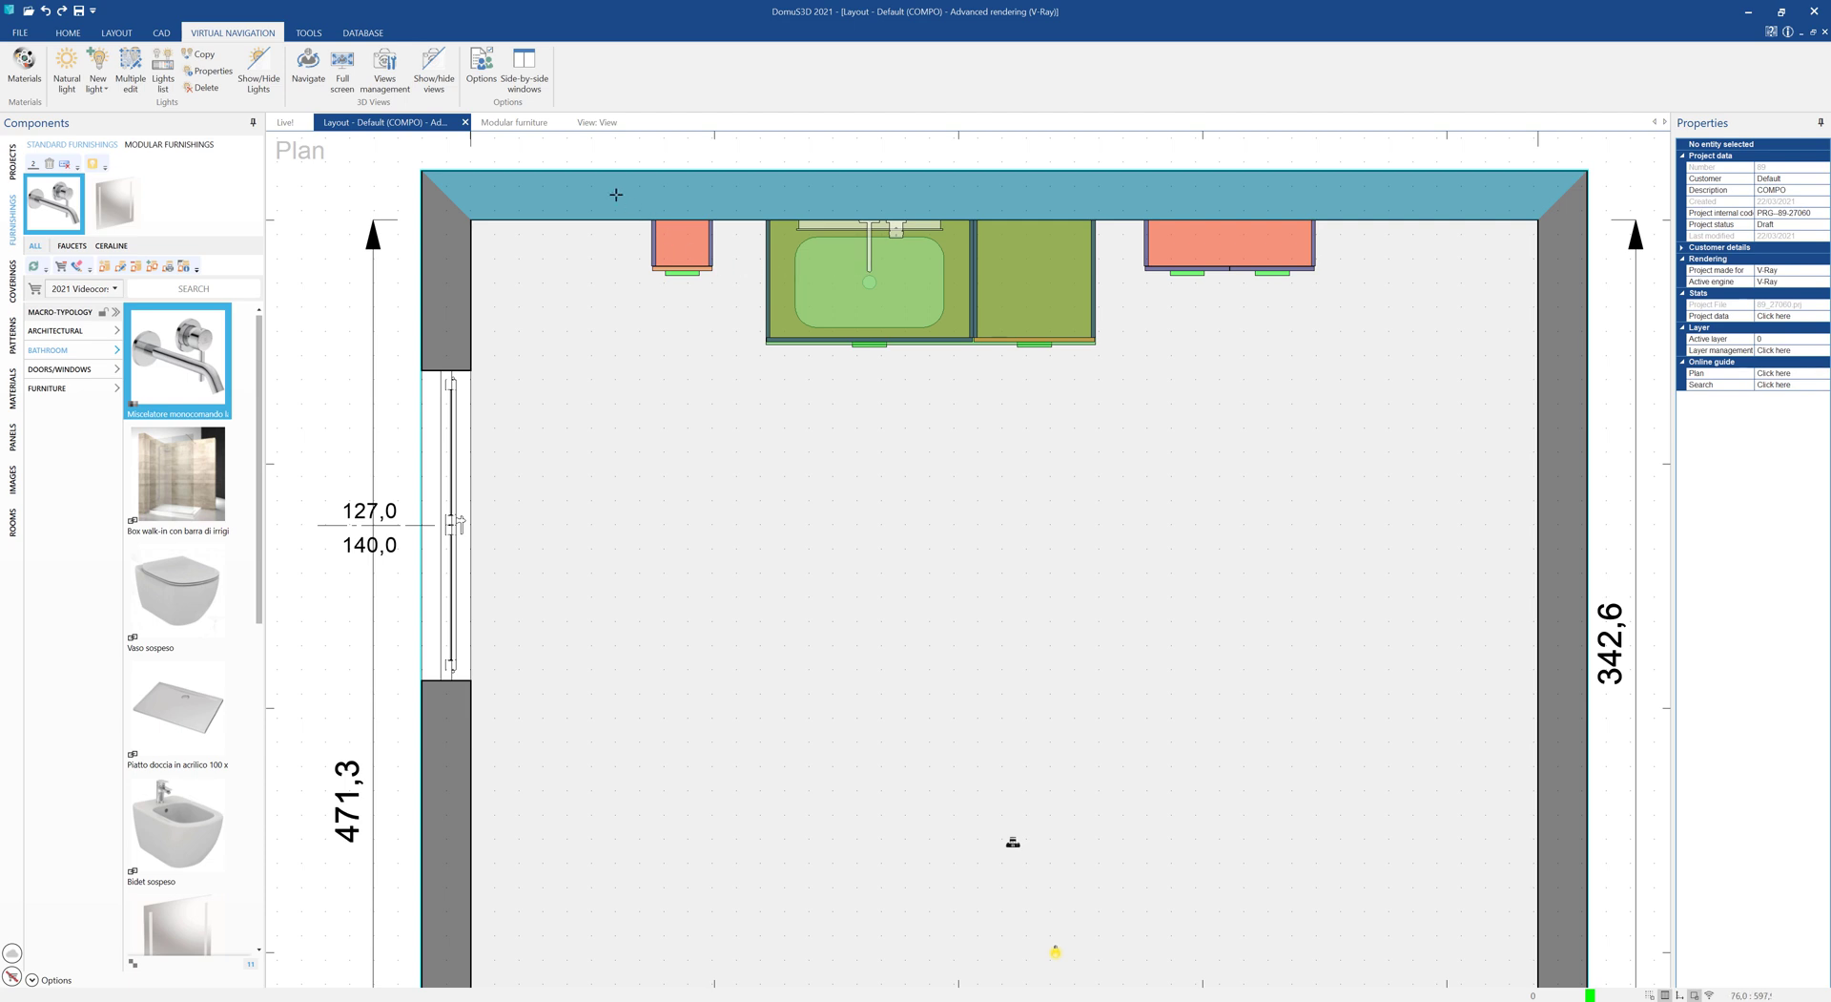
{"action": "left_click", "coordinate": [593, 121]}
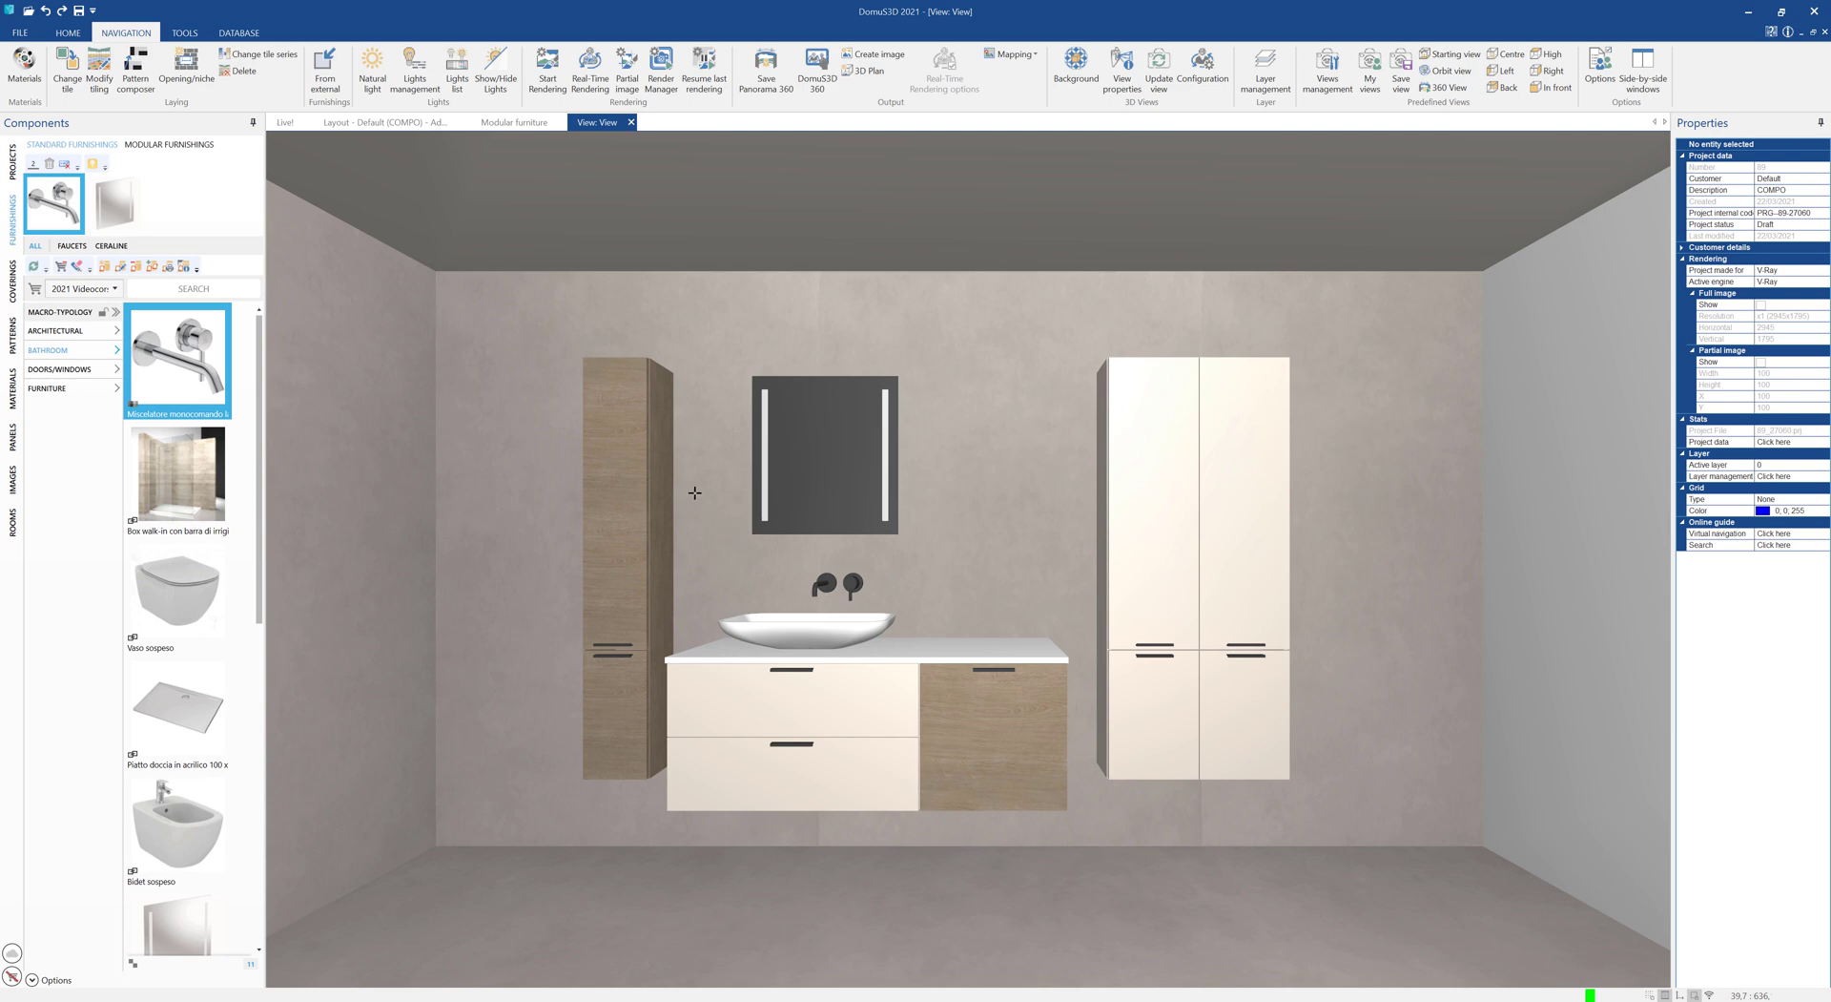
Step: Move the wide four-door column along the wall away from the base units in the modular furniture's layout, and return to the 3D view
{"action": "left_click", "coordinate": [518, 124]}
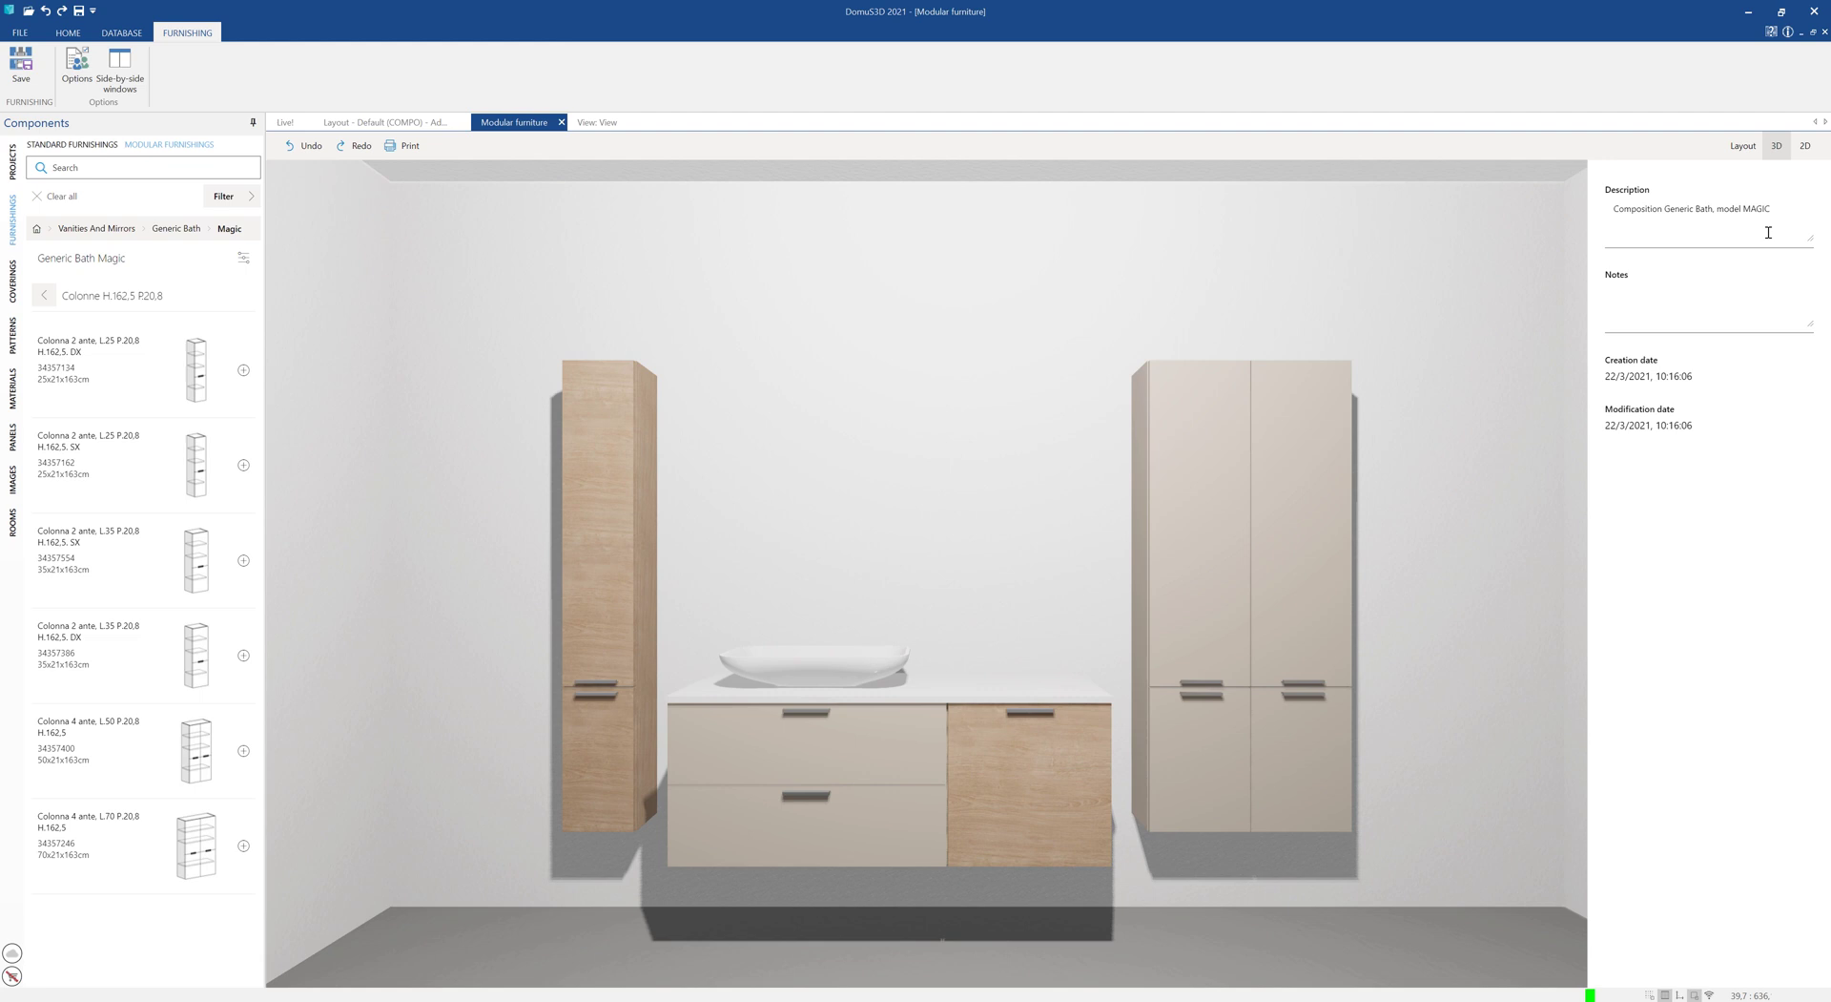
{"action": "left_click", "coordinate": [1743, 145]}
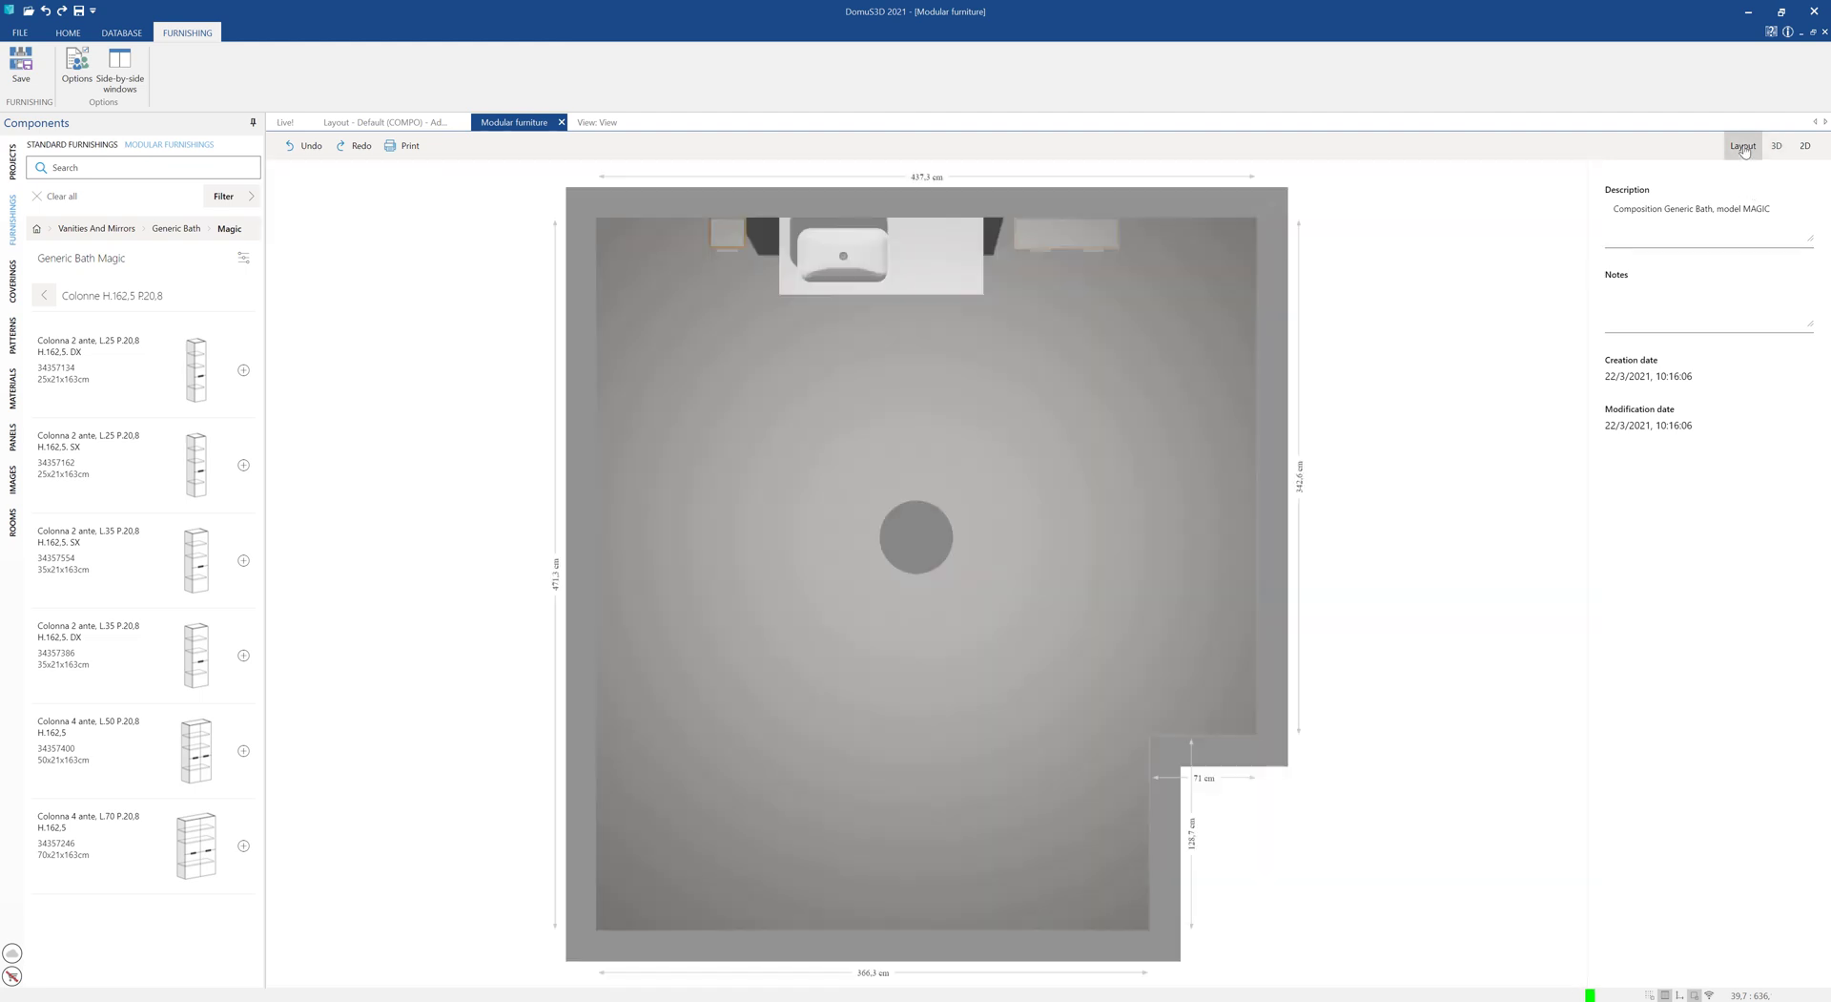
{"action": "left_click", "coordinate": [1066, 240]}
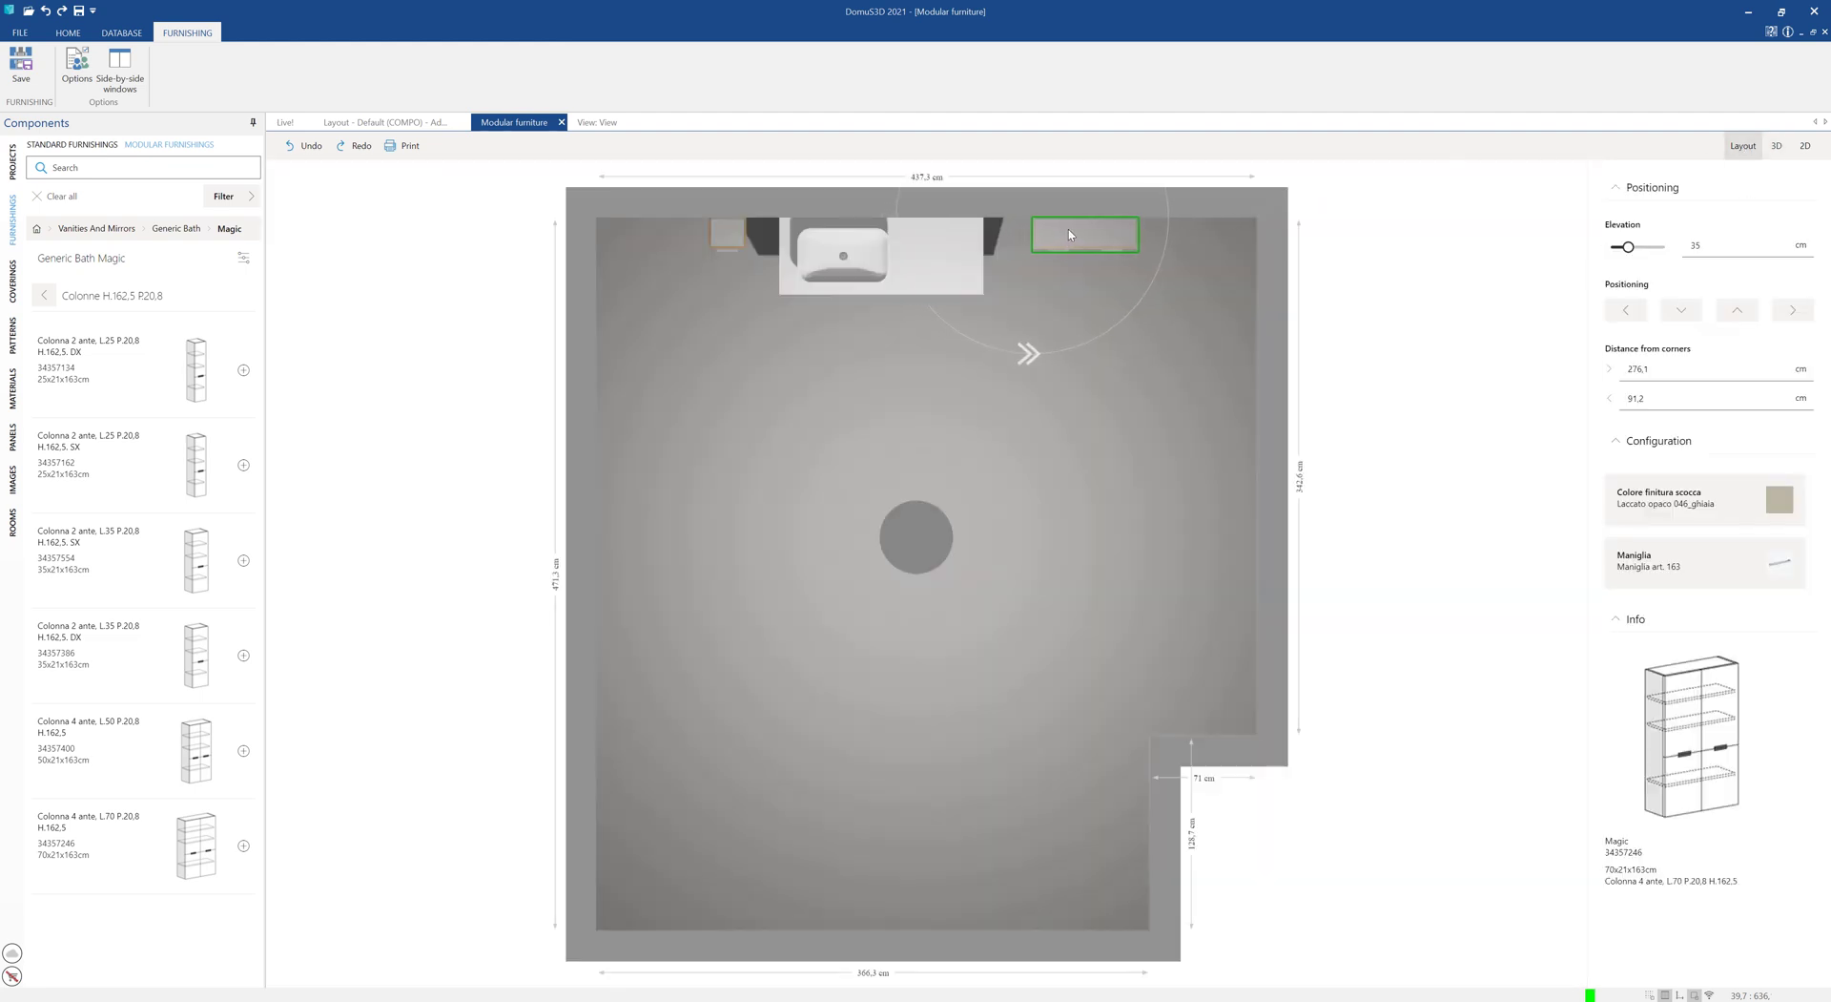
{"action": "left_click", "coordinate": [594, 125]}
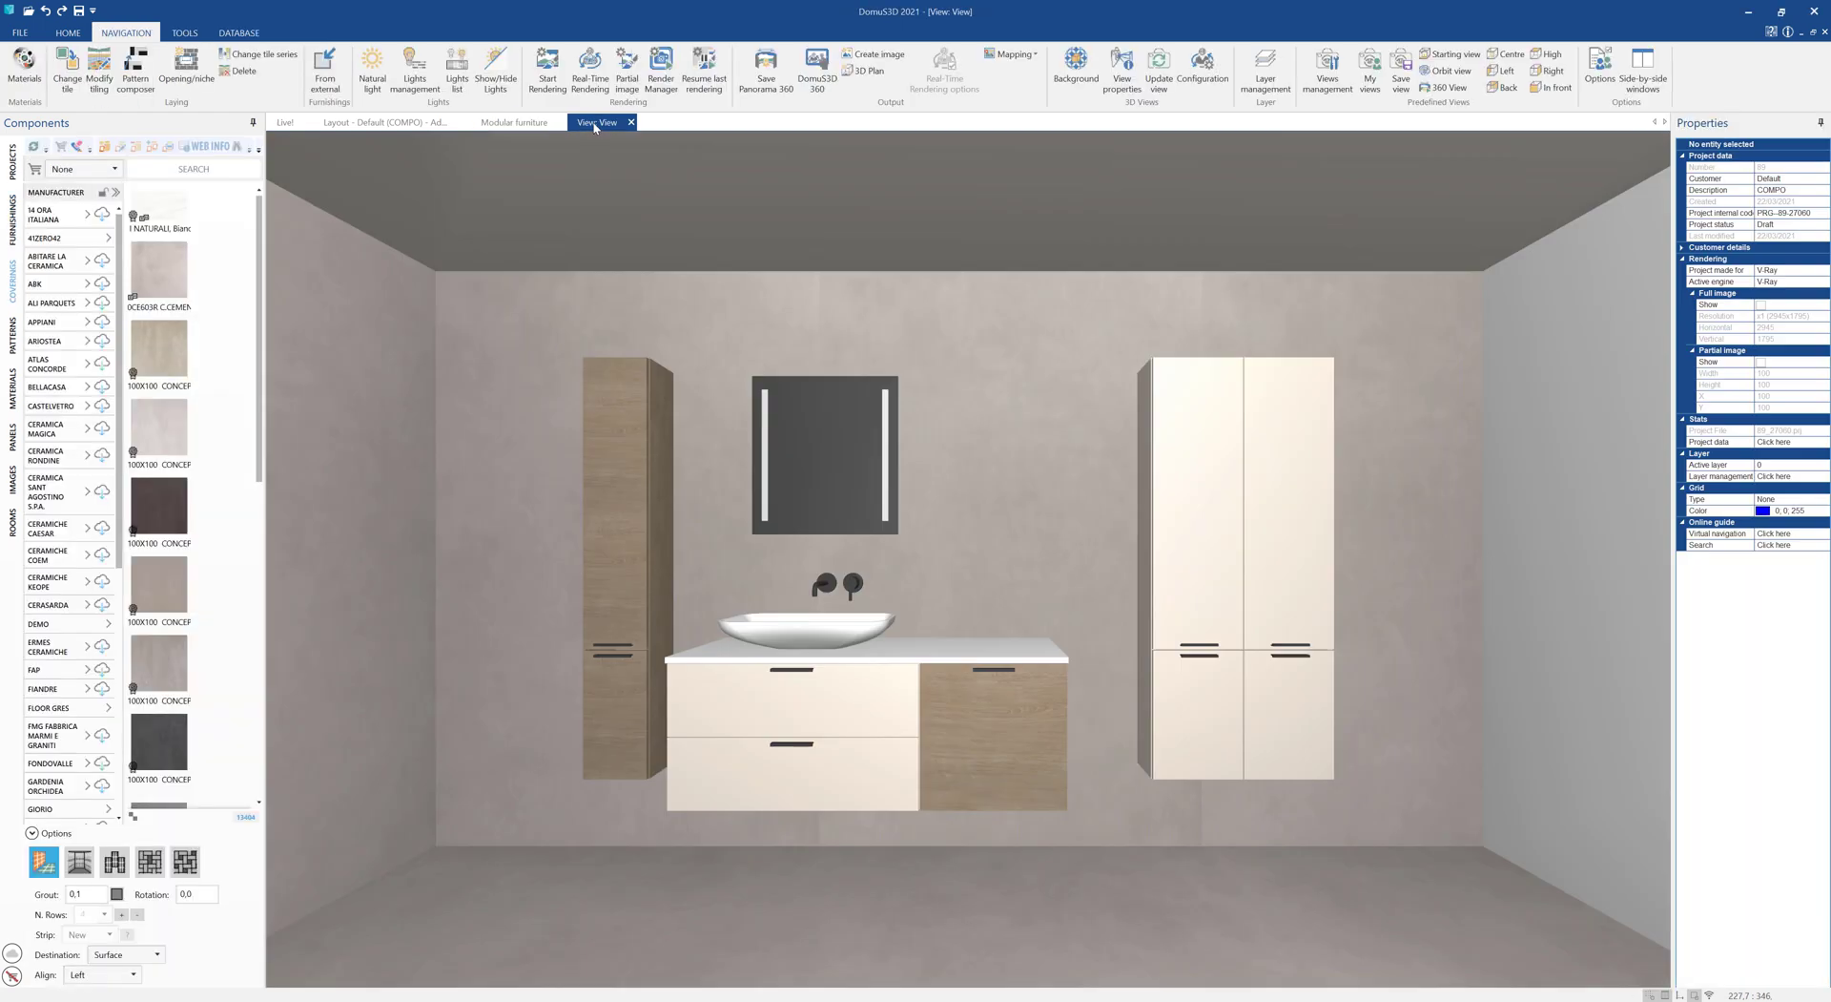